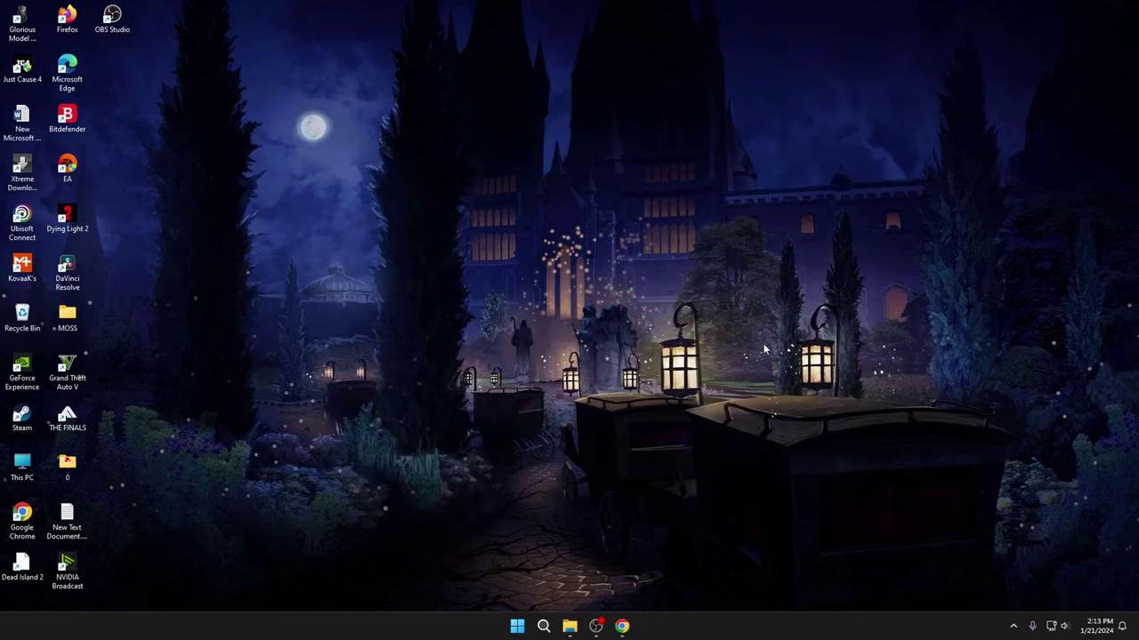
- Open Device Manager from a 'dev' search and move its window to screen centre
left_click(544, 626)
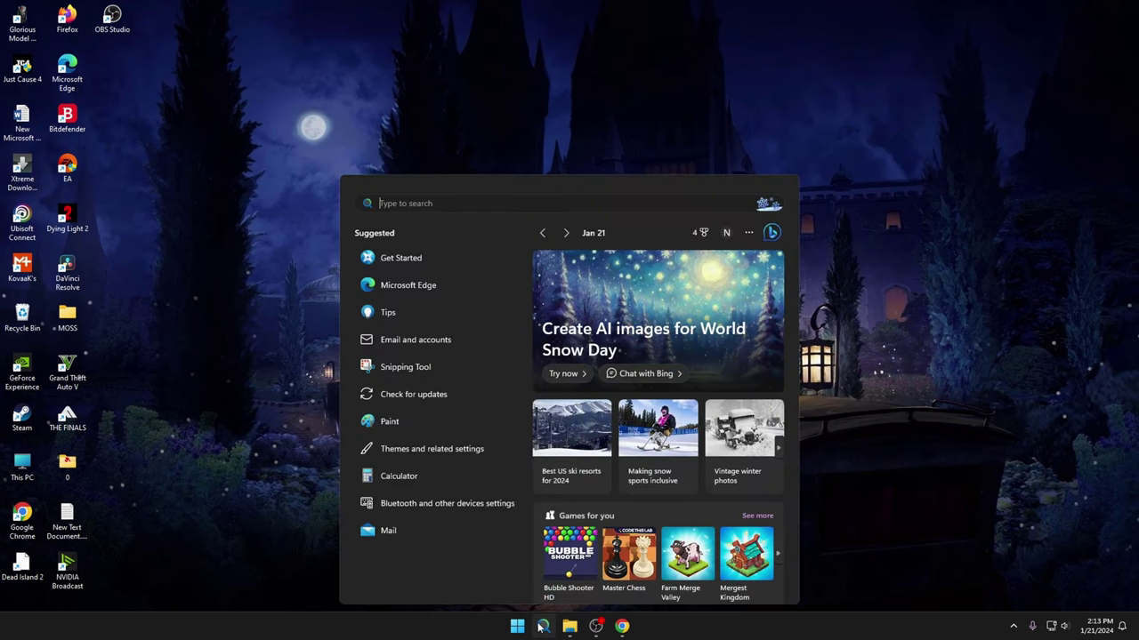
type("dev")
left_click(416, 284)
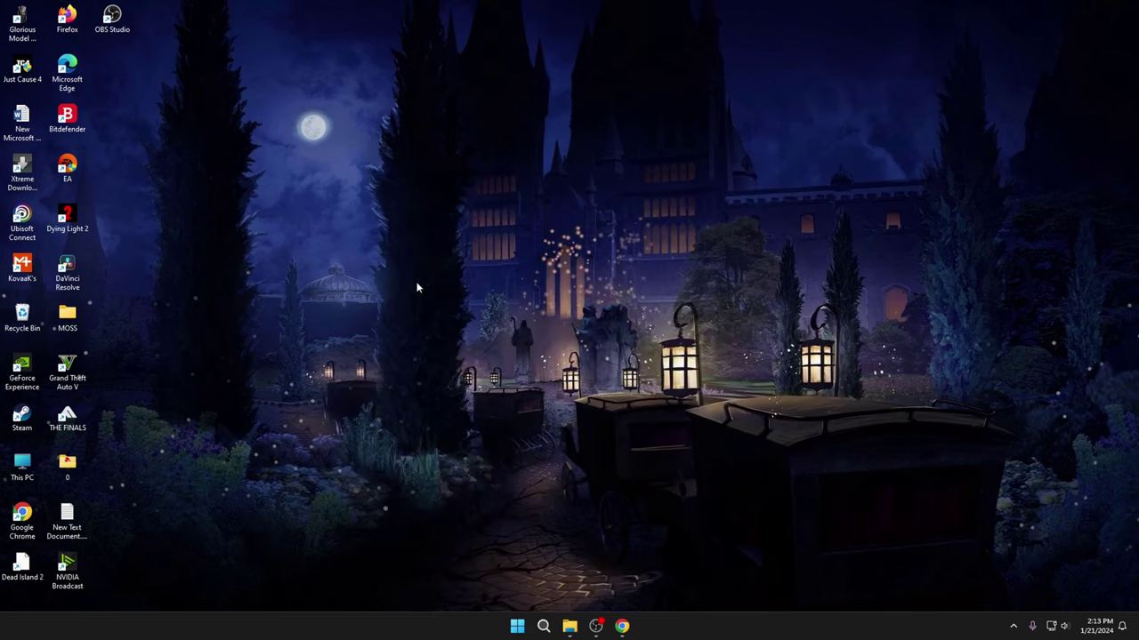
left_click_drag(296, 36, 678, 82)
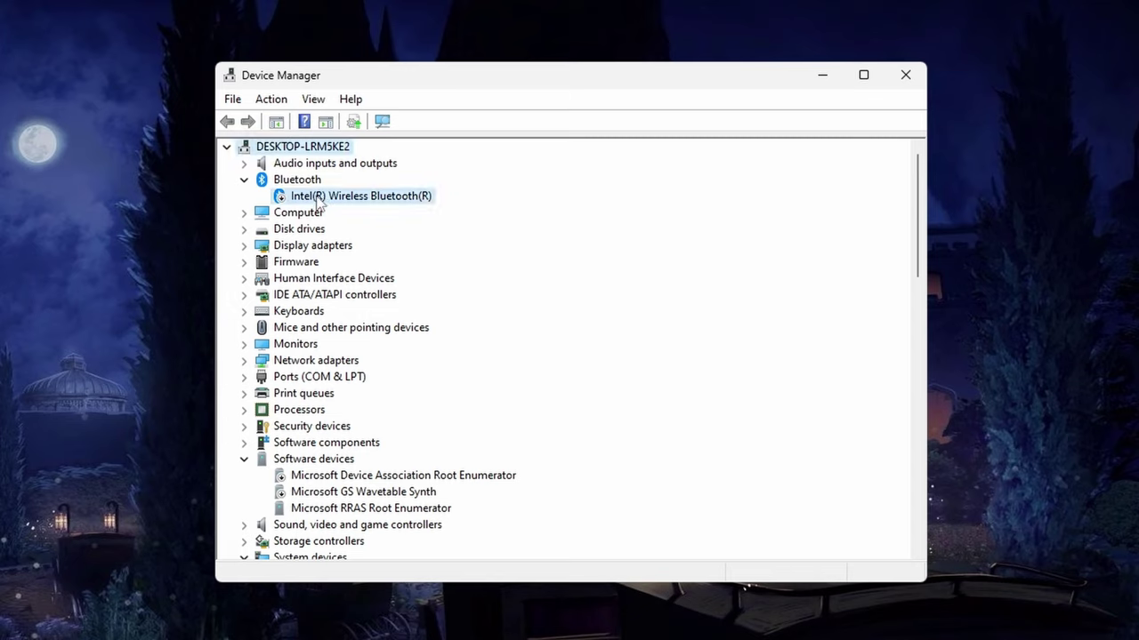
- Check the Intel Bluetooth adapter's actions, then collapse the Bluetooth category
right_click(317, 198)
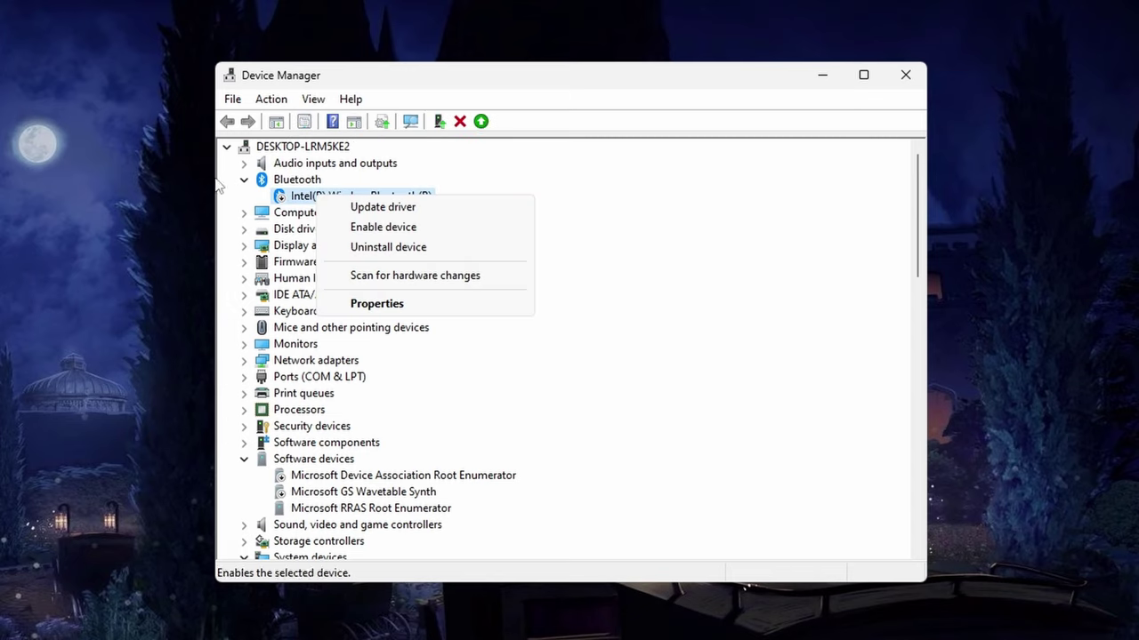
left_click(281, 200)
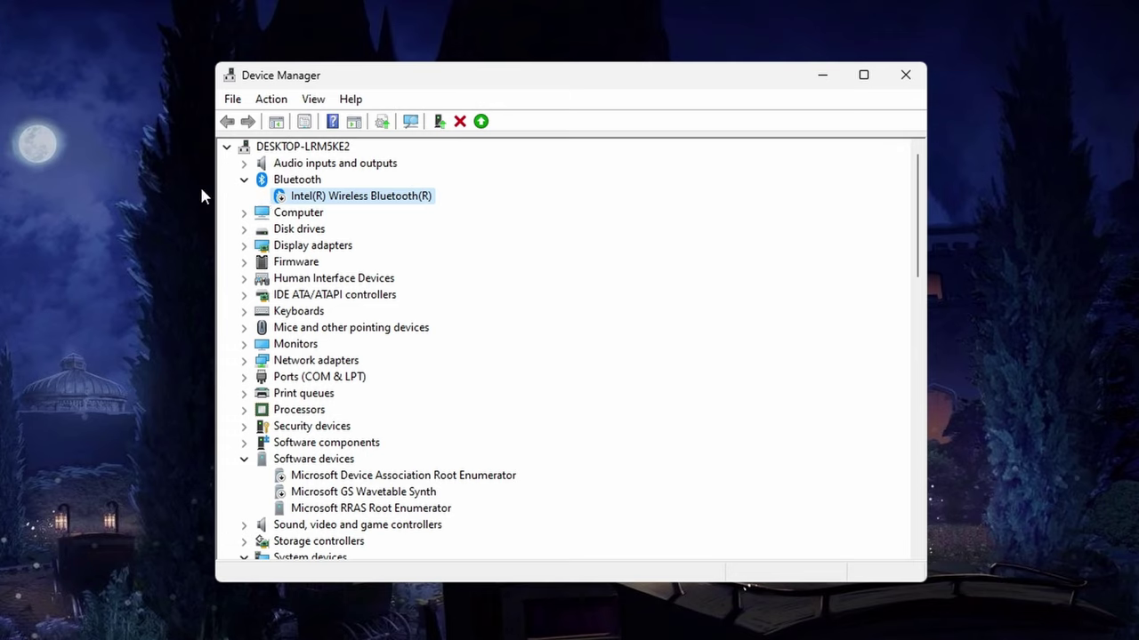
double_click(260, 181)
scroll(307, 285, "down", 3)
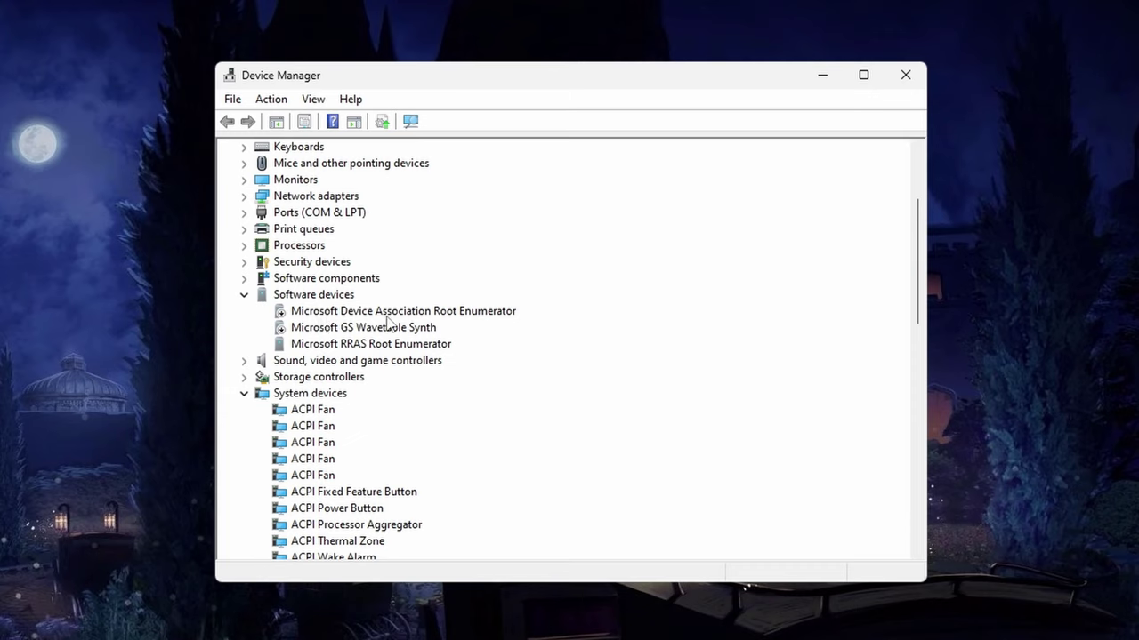
left_click(372, 314)
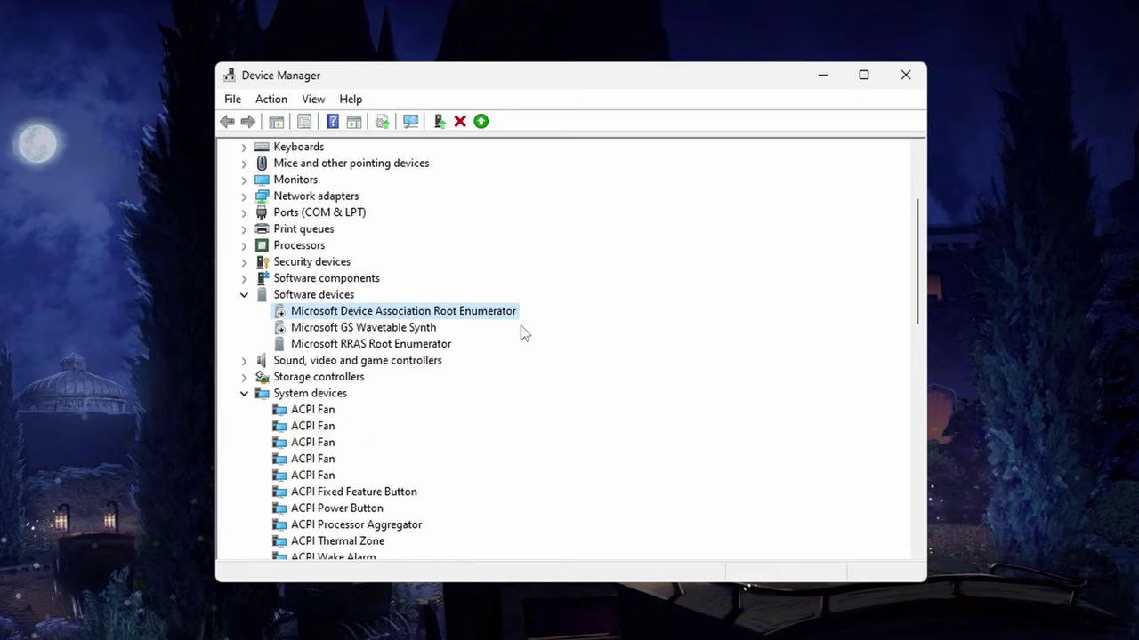
left_click(327, 330)
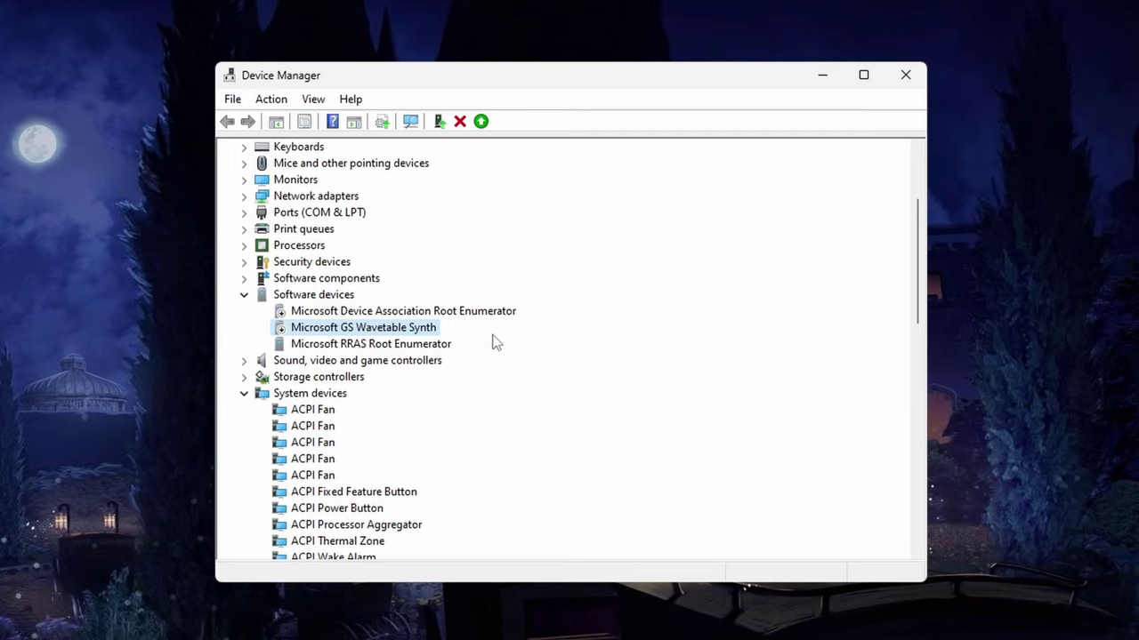
scroll(329, 330, "down", 2)
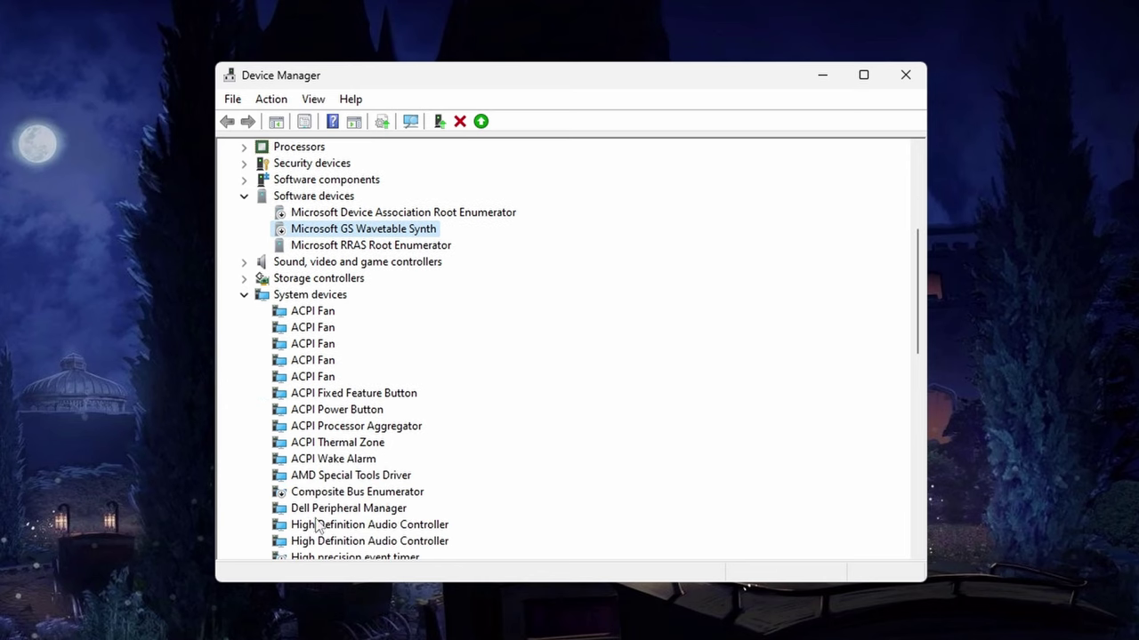
scroll(318, 526, "down", 3)
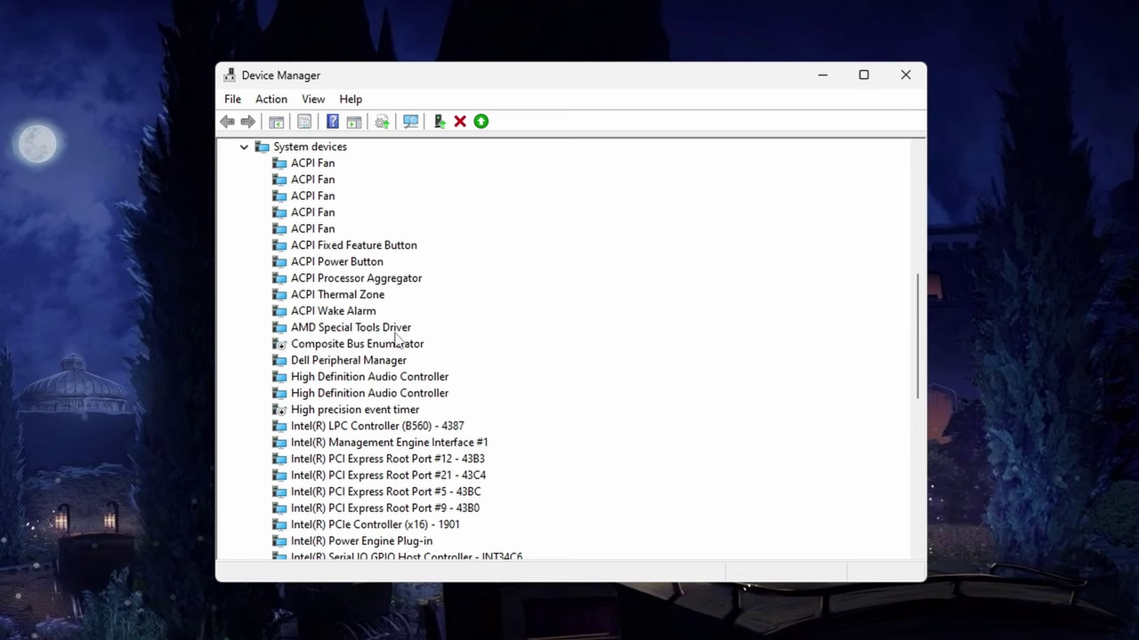
scroll(426, 461, "down", 1)
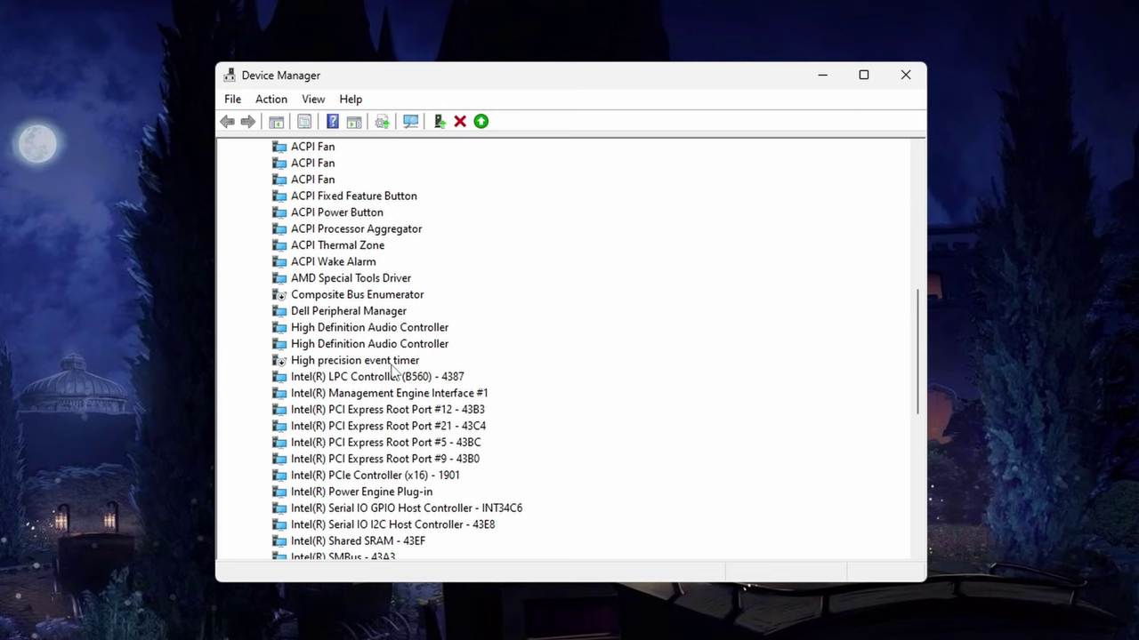
scroll(396, 373, "down", 4)
scroll(396, 377, "down", 5)
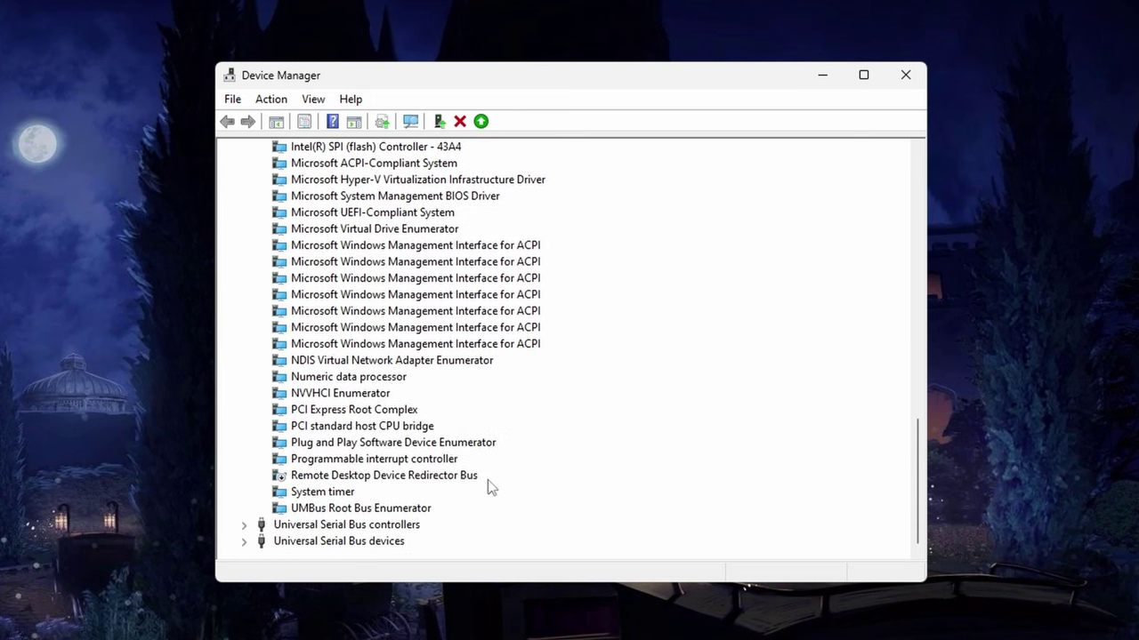
- Review the second Generic USB Hub's Power Management settings and cancel without changes
left_click(243, 524)
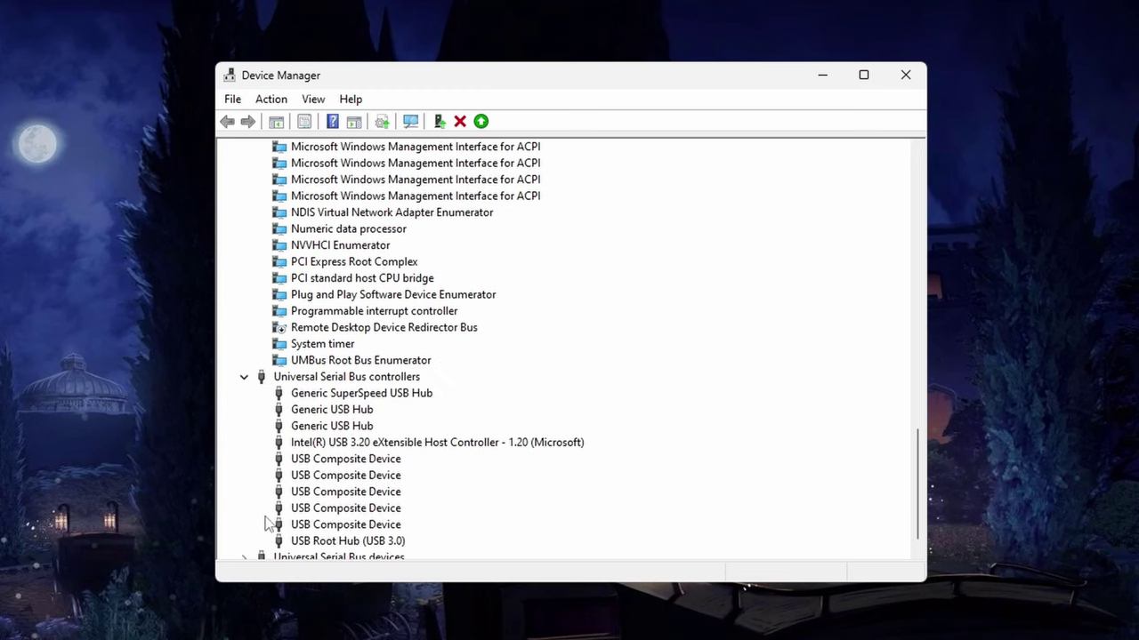
scroll(352, 427, "down", 1)
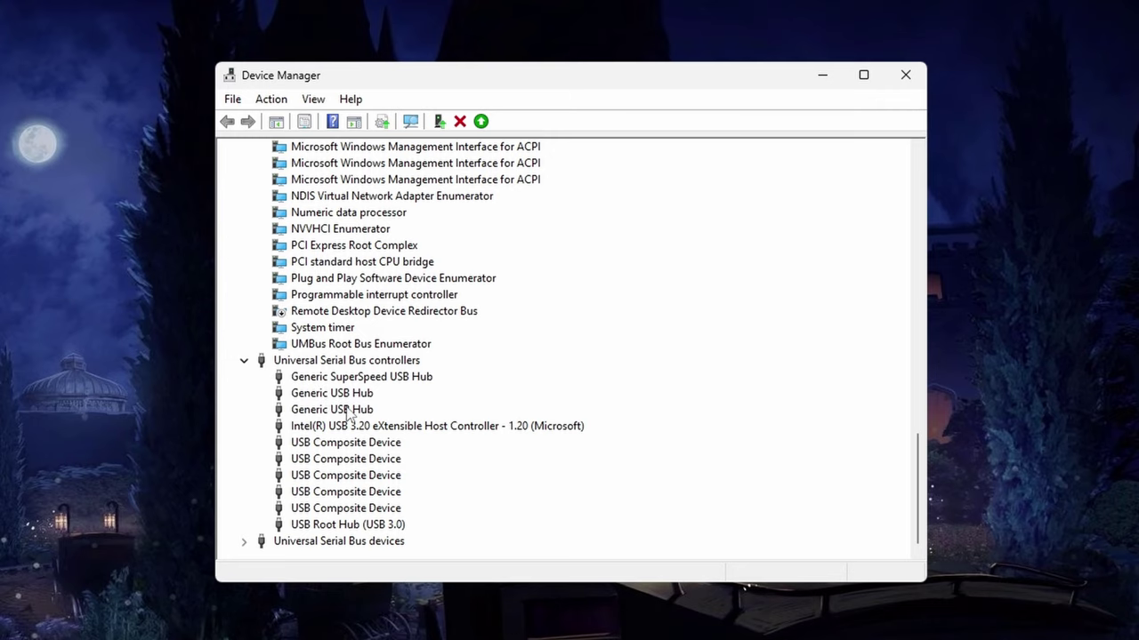
right_click(347, 410)
left_click(429, 518)
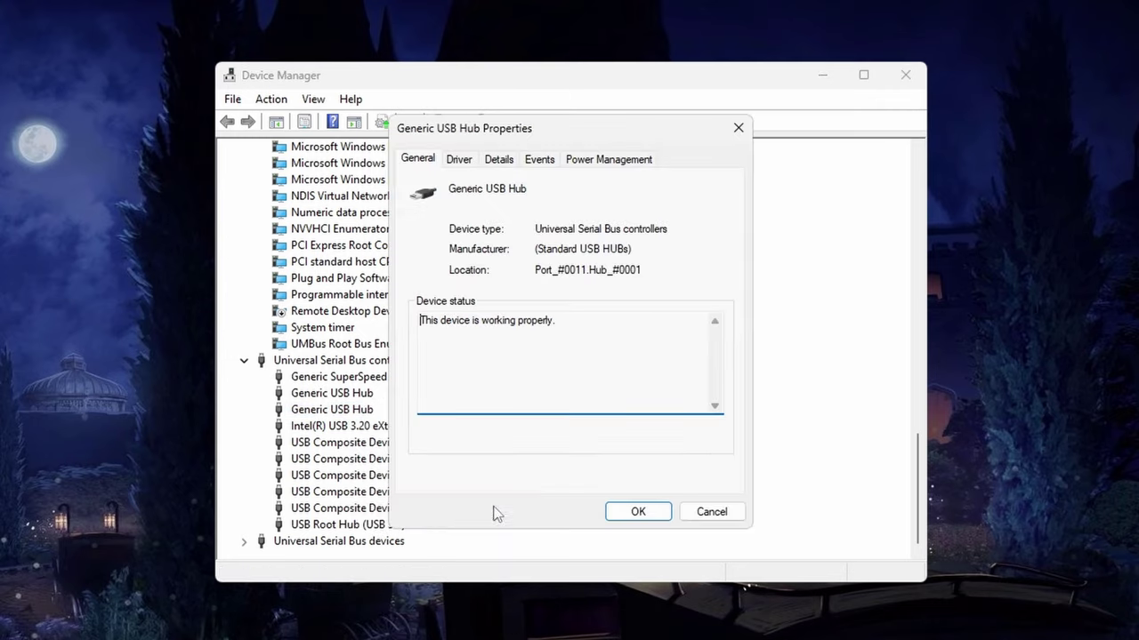
left_click(600, 166)
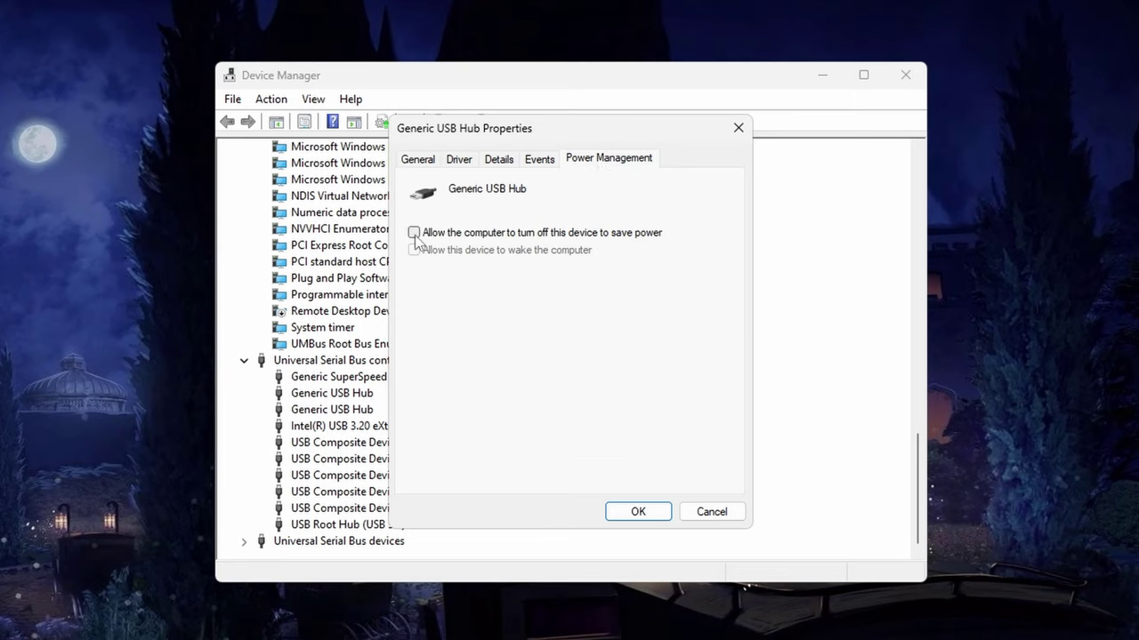
left_click(705, 515)
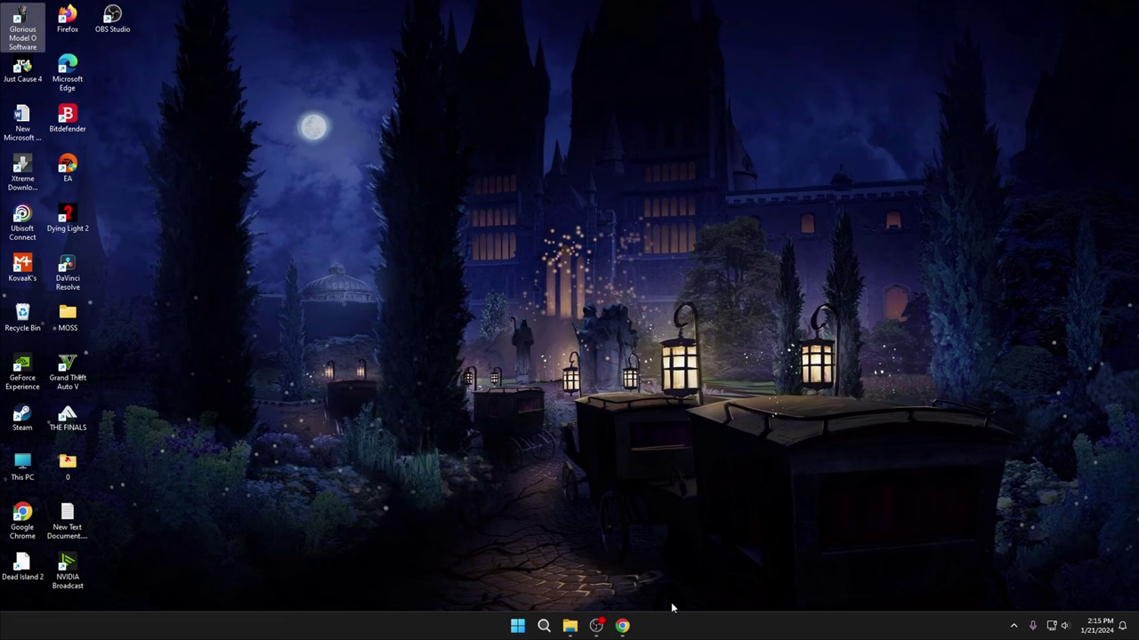
- Open Graphics settings and browse to The Finals game folder without adding an app
left_click(544, 627)
type("gr")
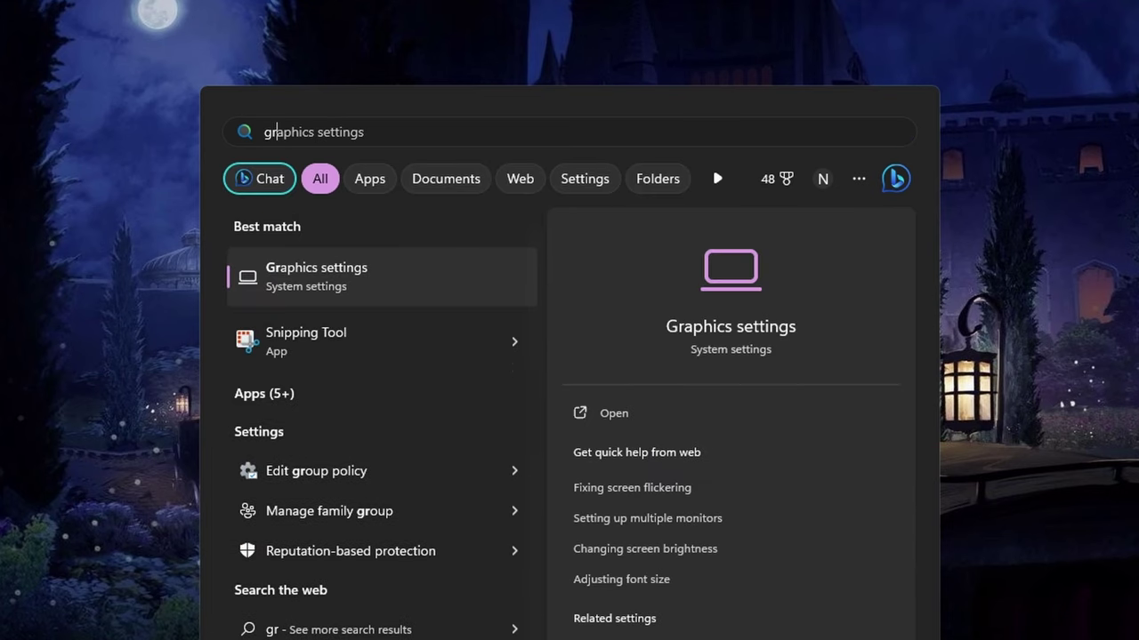
left_click(343, 287)
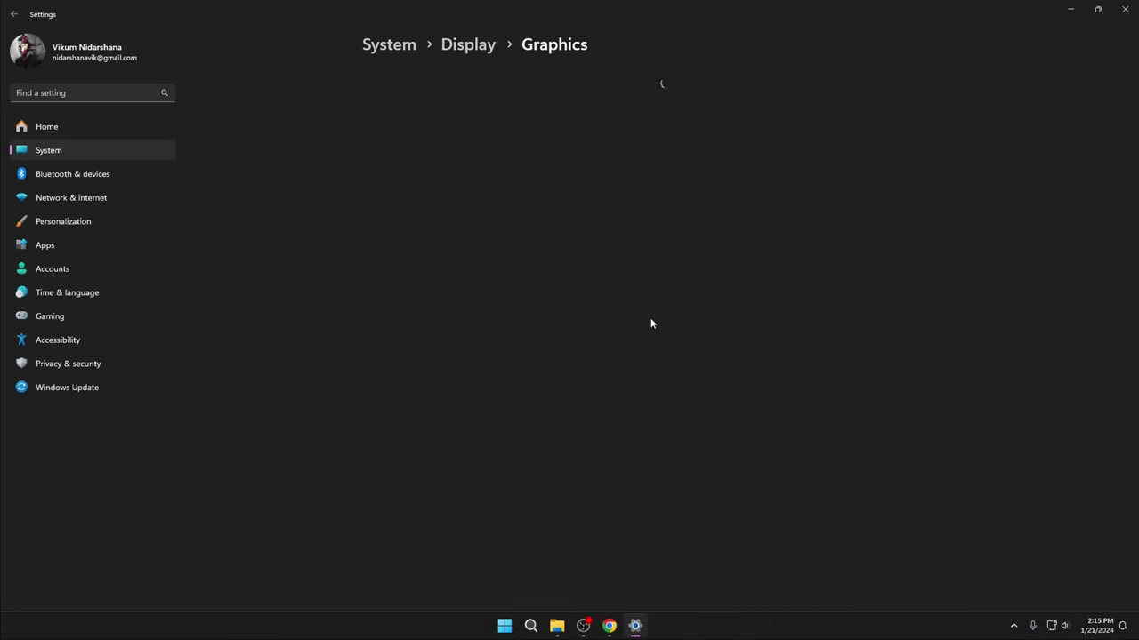
scroll(421, 415, "down", 2)
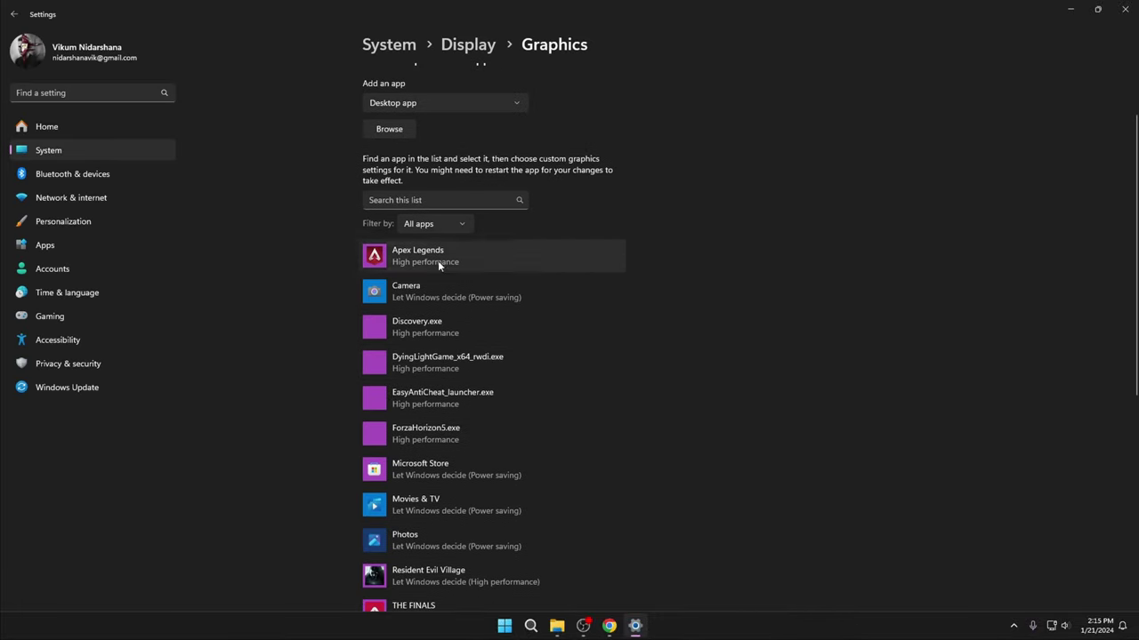
scroll(487, 298, "up", 2)
left_click(388, 211)
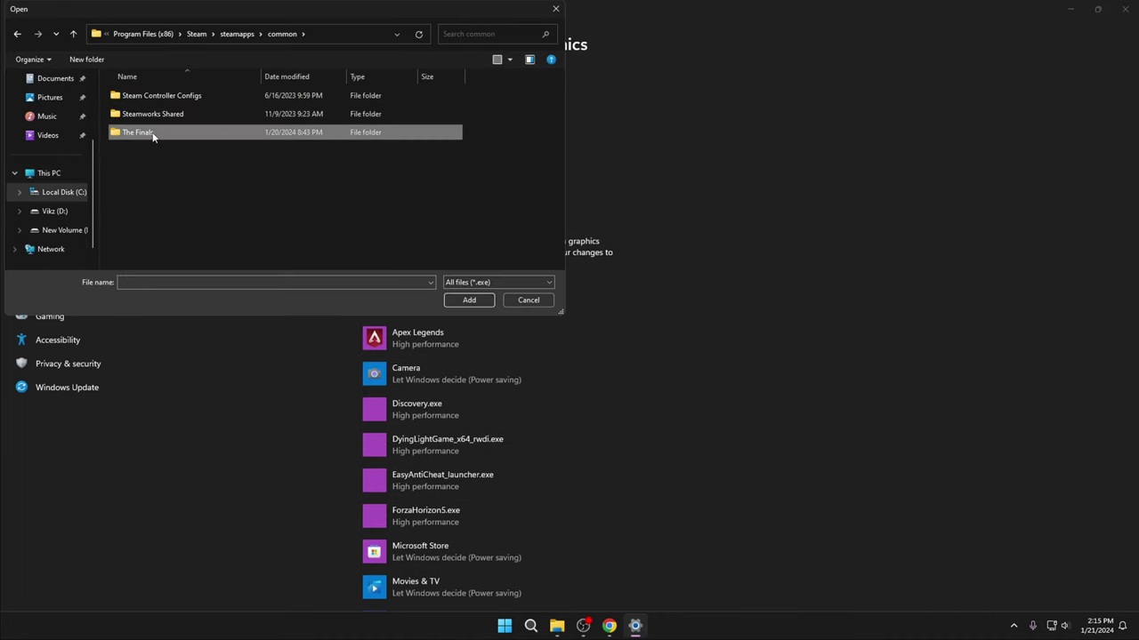
double_click(152, 132)
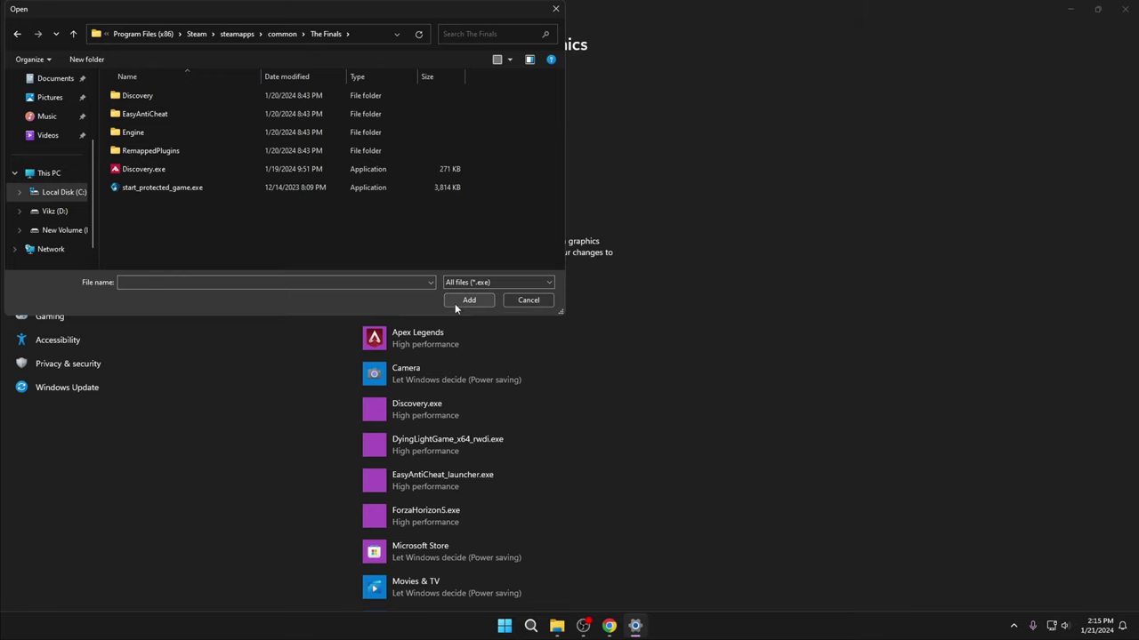
left_click(529, 300)
- Open THE FINALS' graphics preference options in the app list, showing High performance
scroll(489, 498, "down", 5)
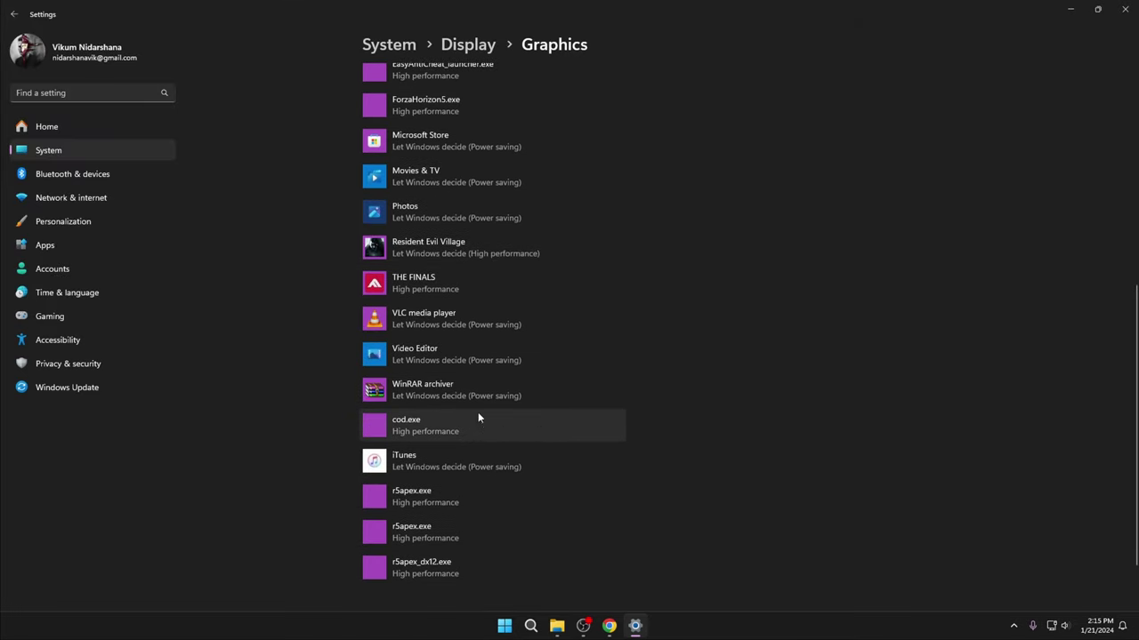
left_click(439, 285)
left_click(536, 343)
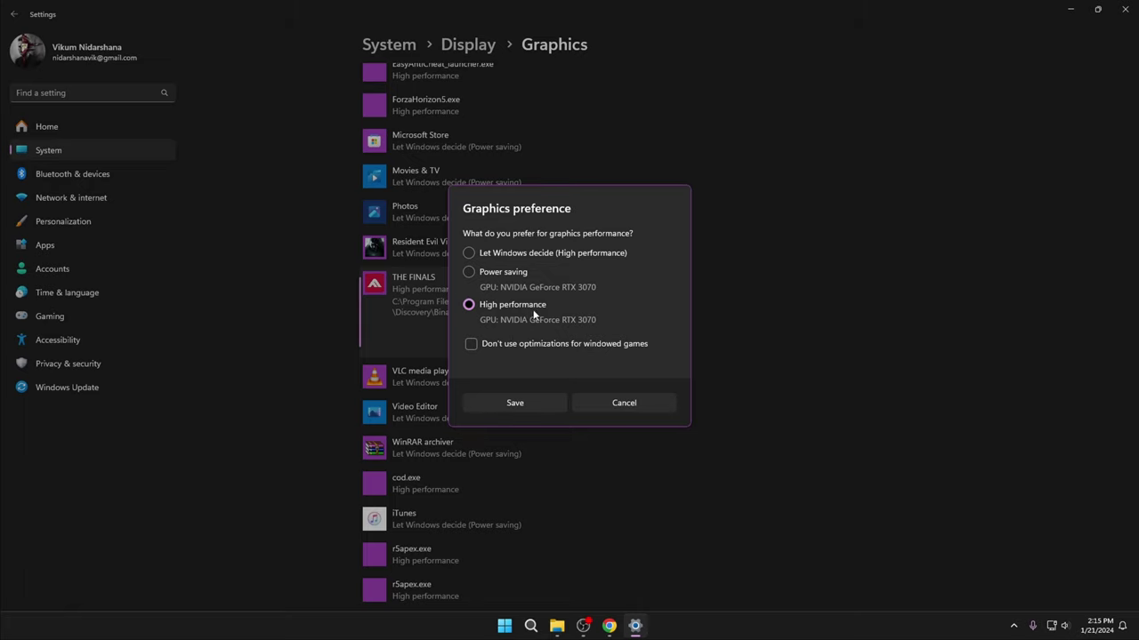
- Cancel THE FINALS' graphics preference and open the default graphics settings
left_click(622, 403)
scroll(546, 401, "up", 10)
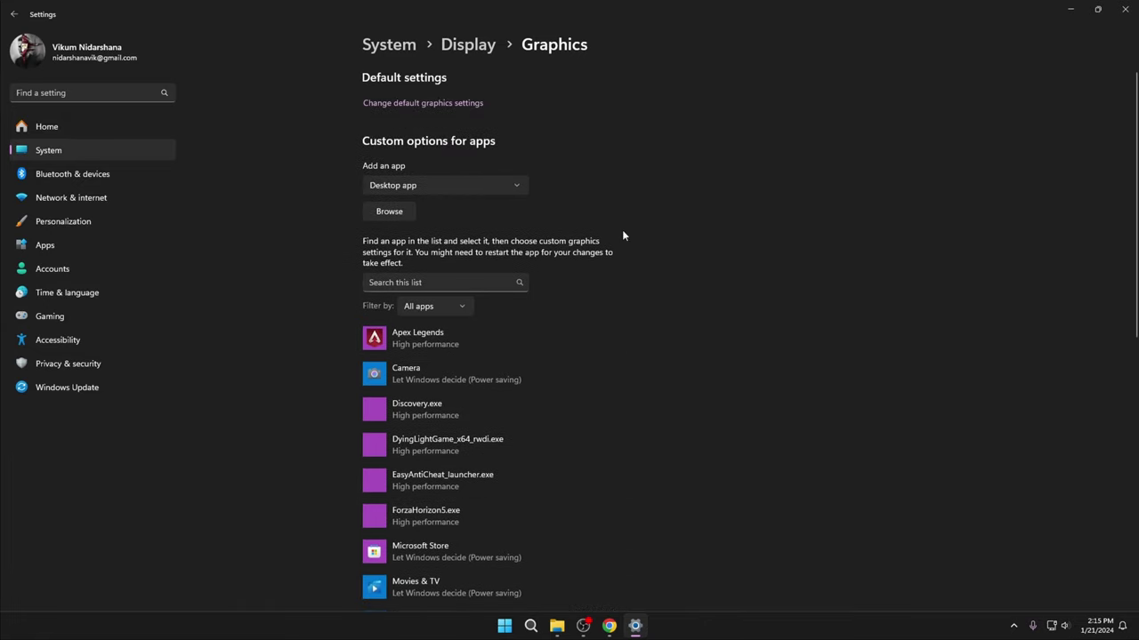
left_click(447, 105)
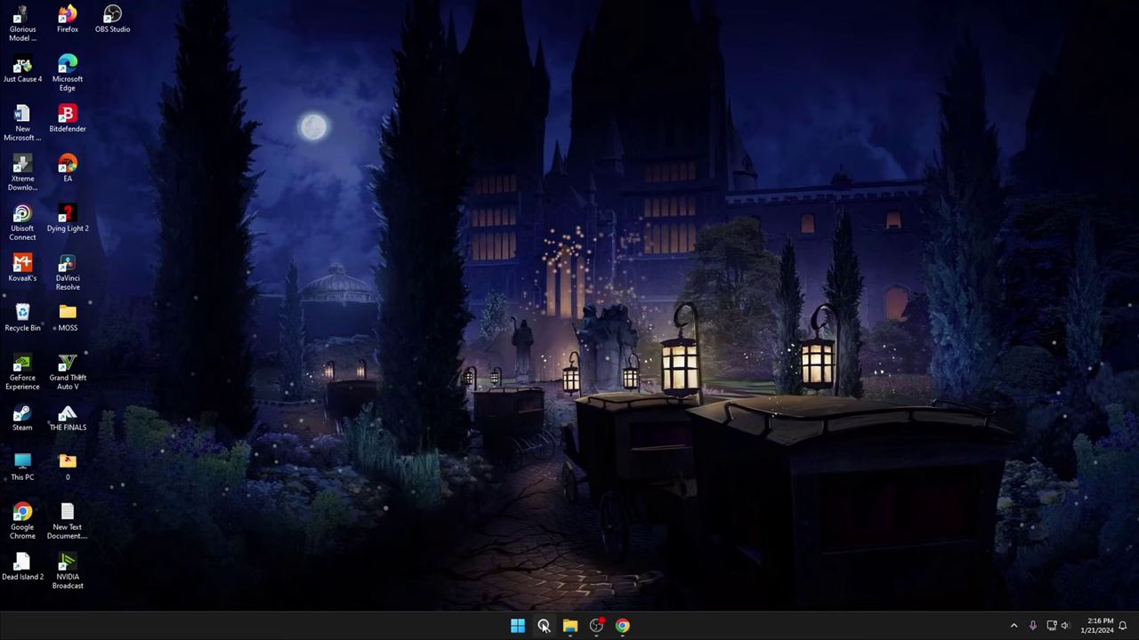
left_click(531, 625)
type("gam")
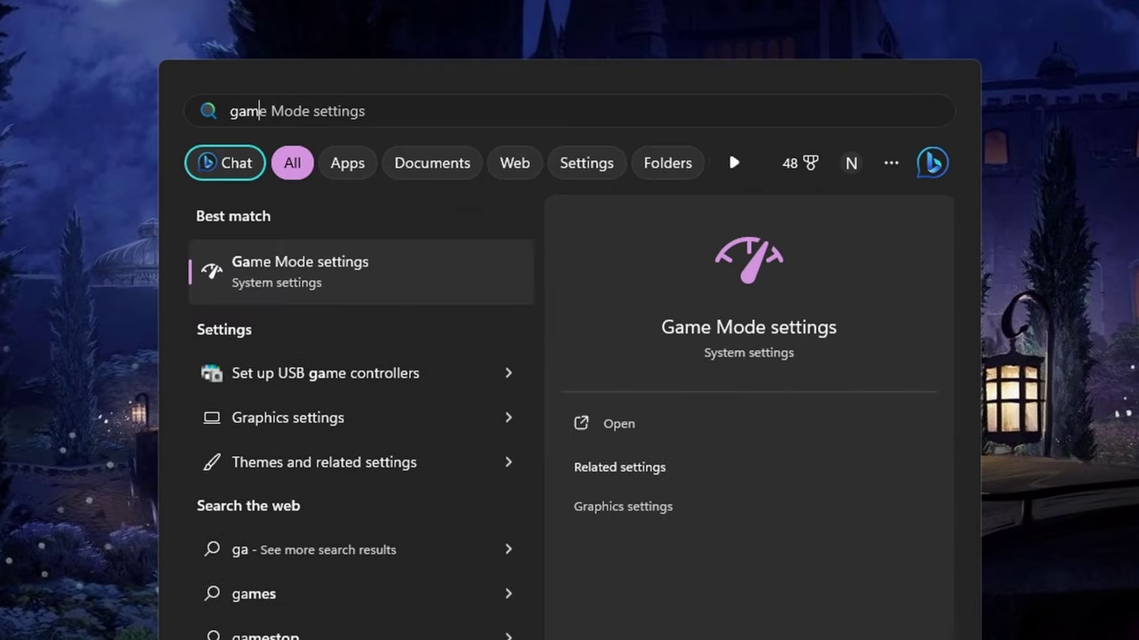
left_click(288, 275)
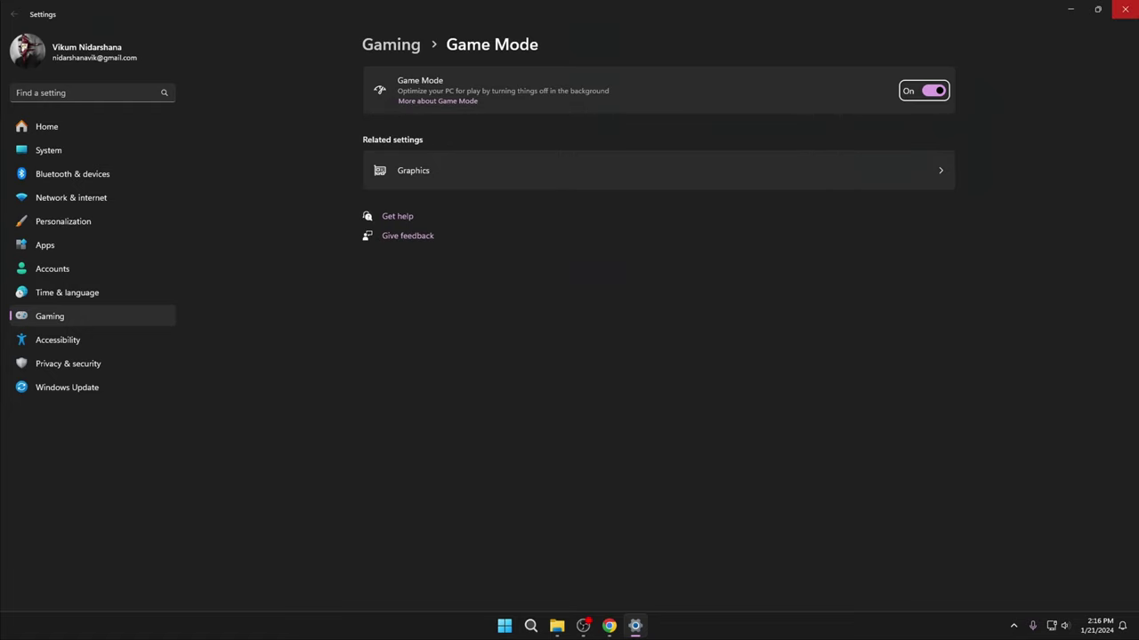
left_click(1126, 9)
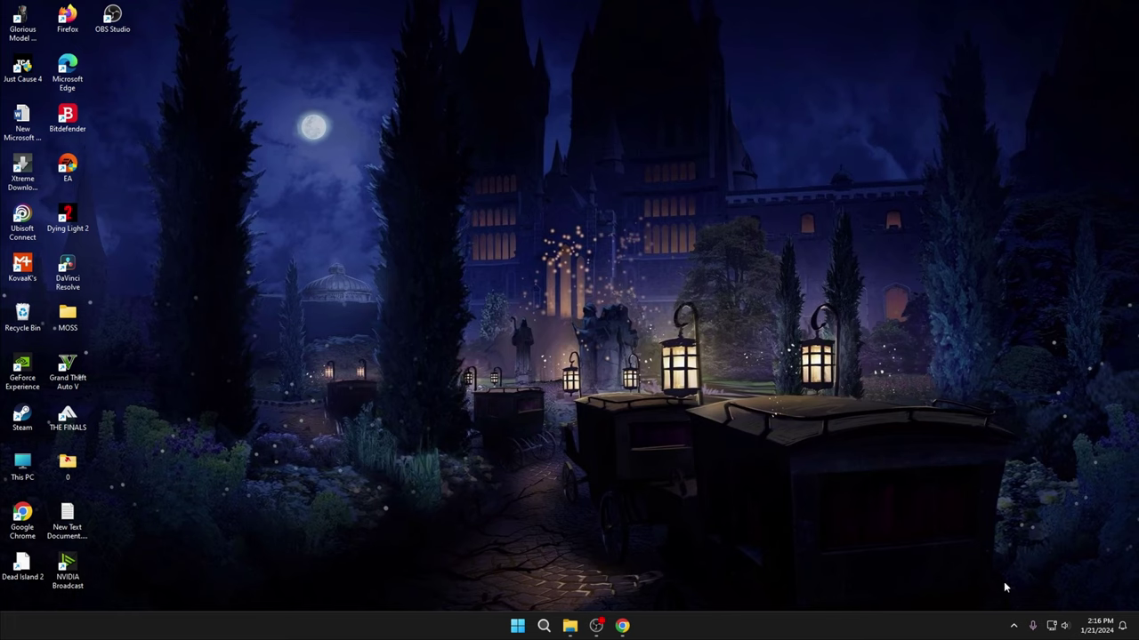
left_click(543, 625)
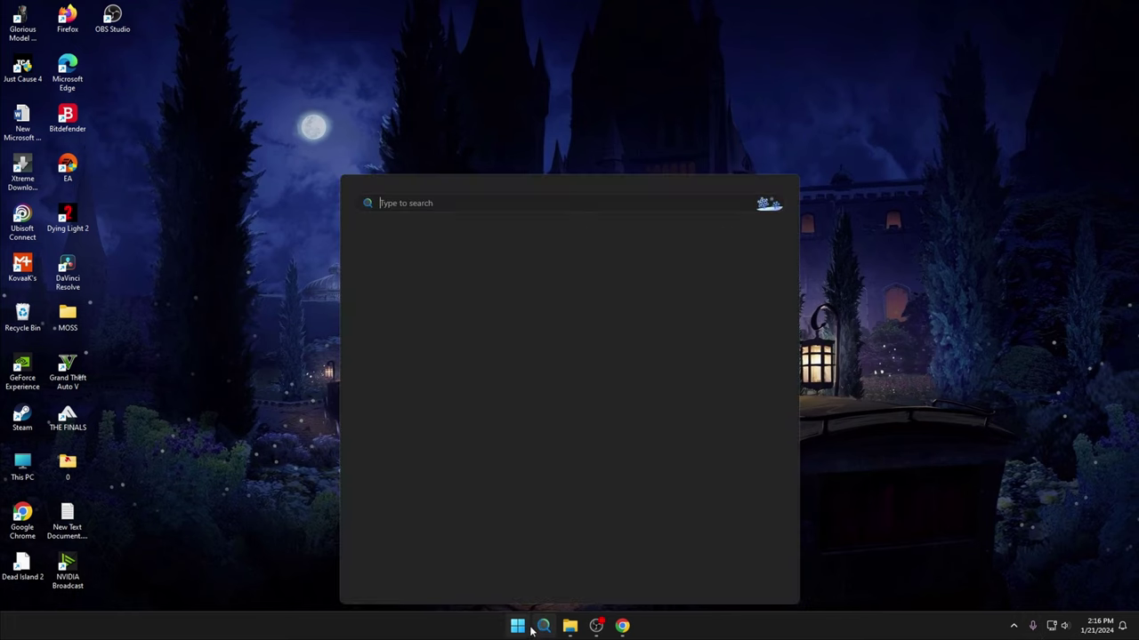
type("adju")
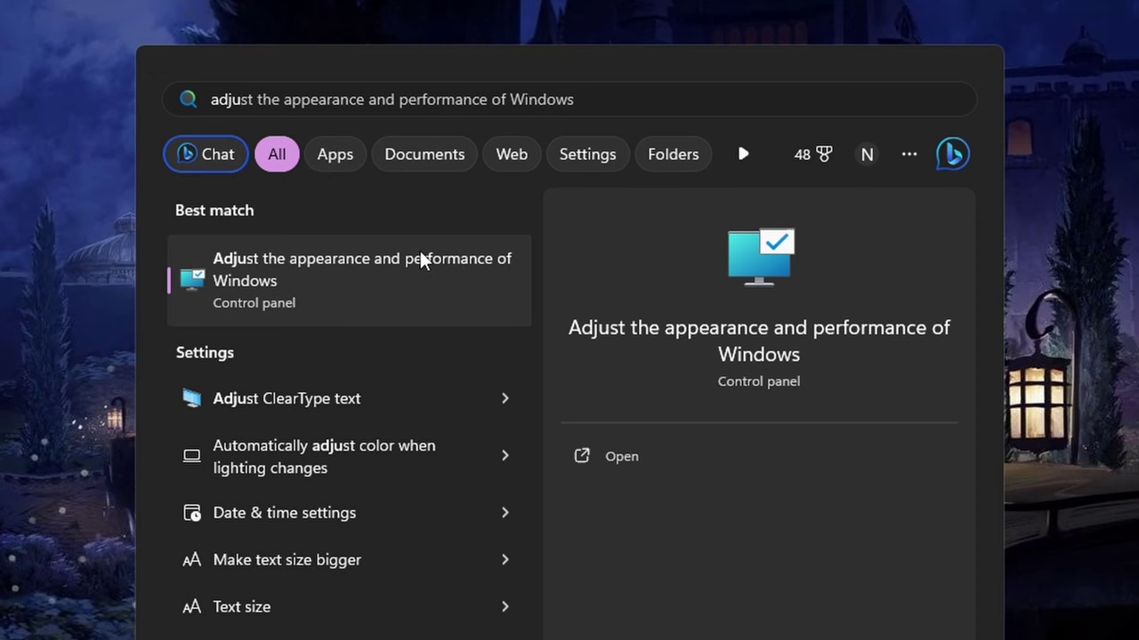
left_click(381, 274)
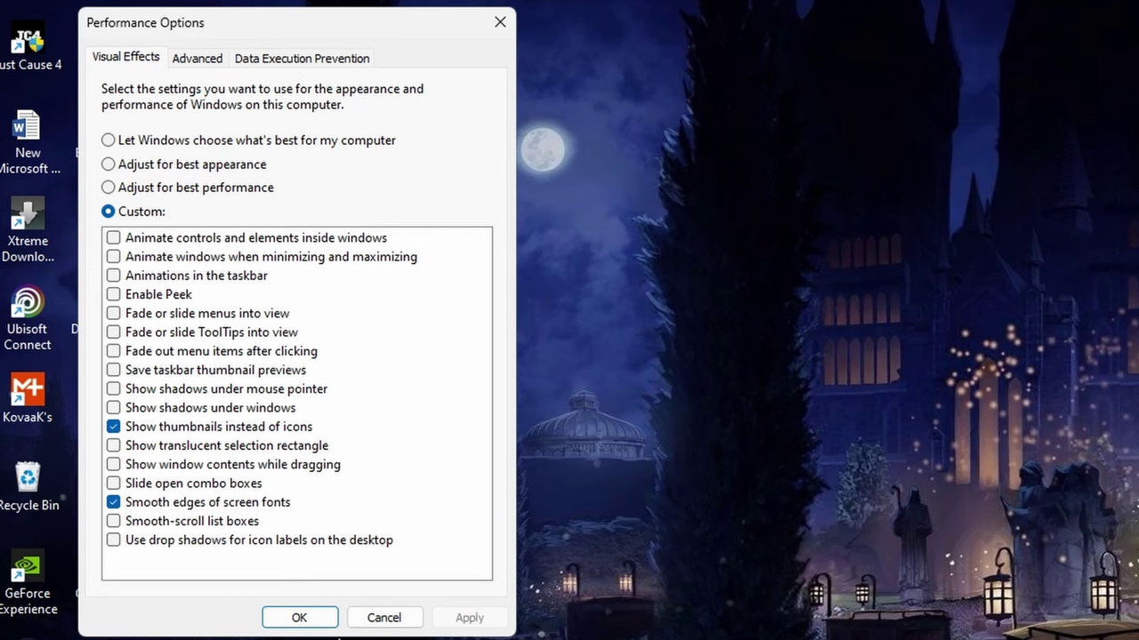
left_click(384, 617)
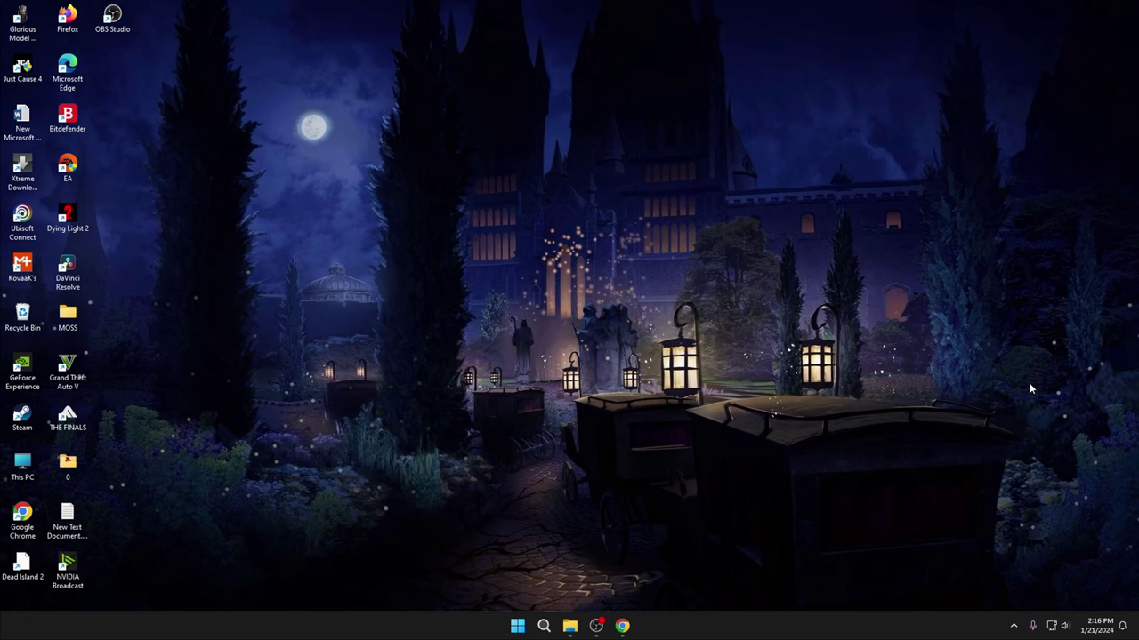
left_click(625, 627)
left_click(632, 625)
- Search 'power' and open the power plan choices in Power Options
left_click(540, 629)
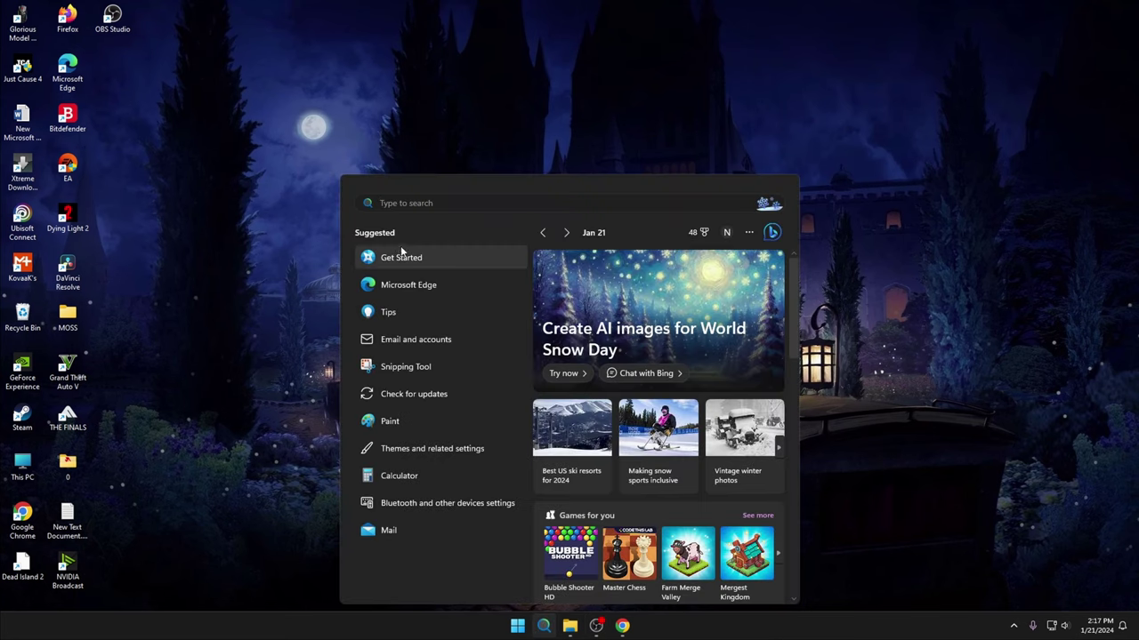
type("po")
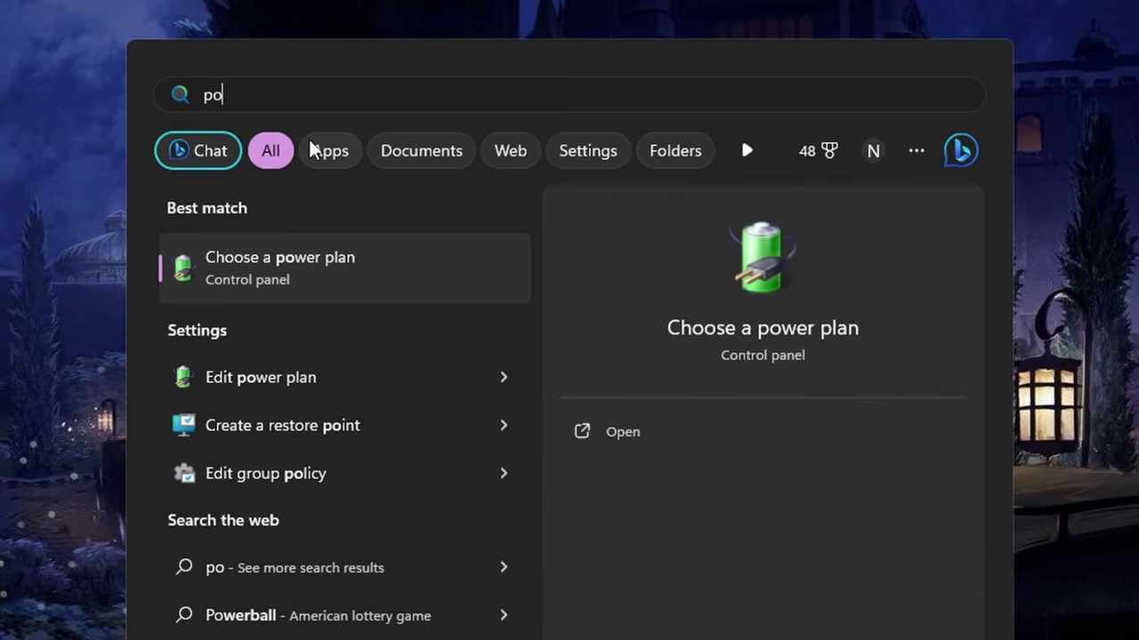
type("wer")
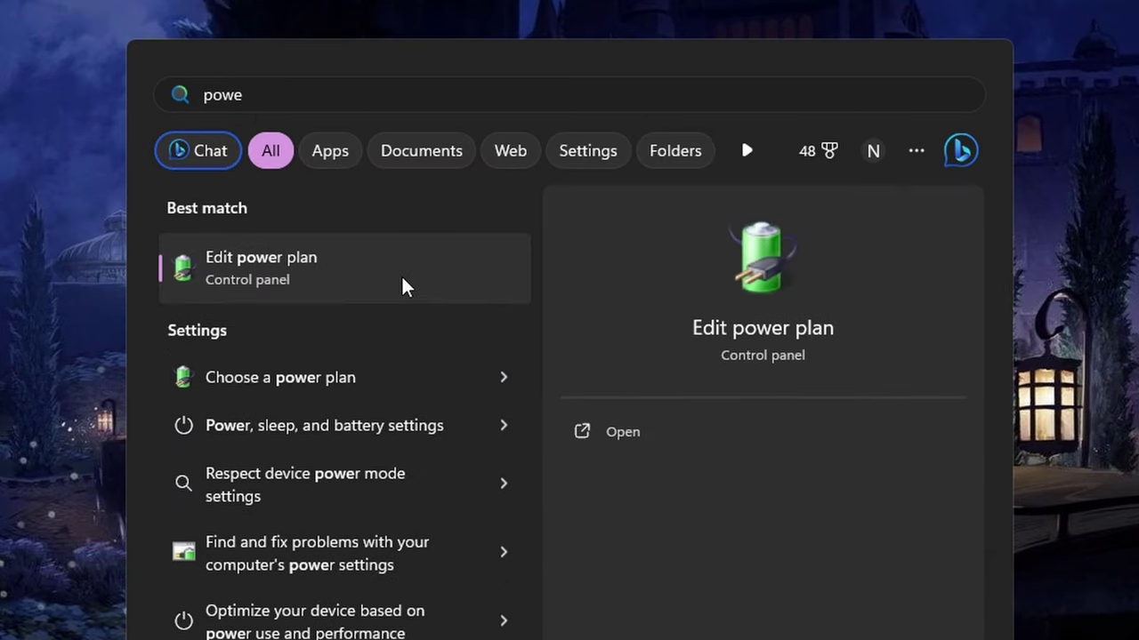
left_click(338, 386)
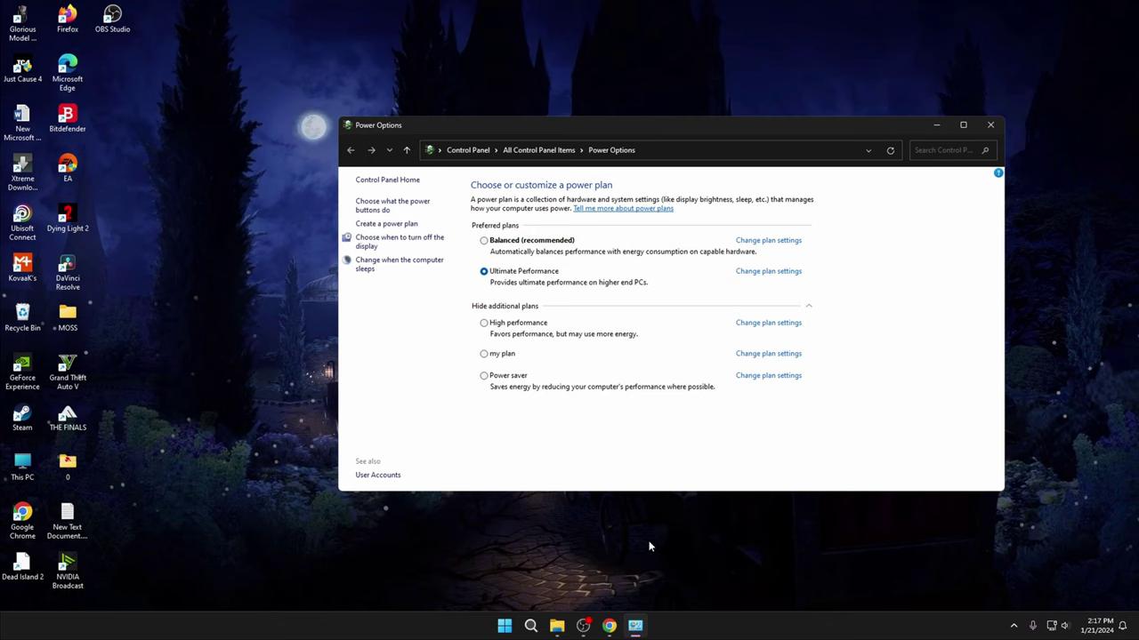
- Copy the powercfg -duplicatescheme command from the Chrome search result
left_click(608, 627)
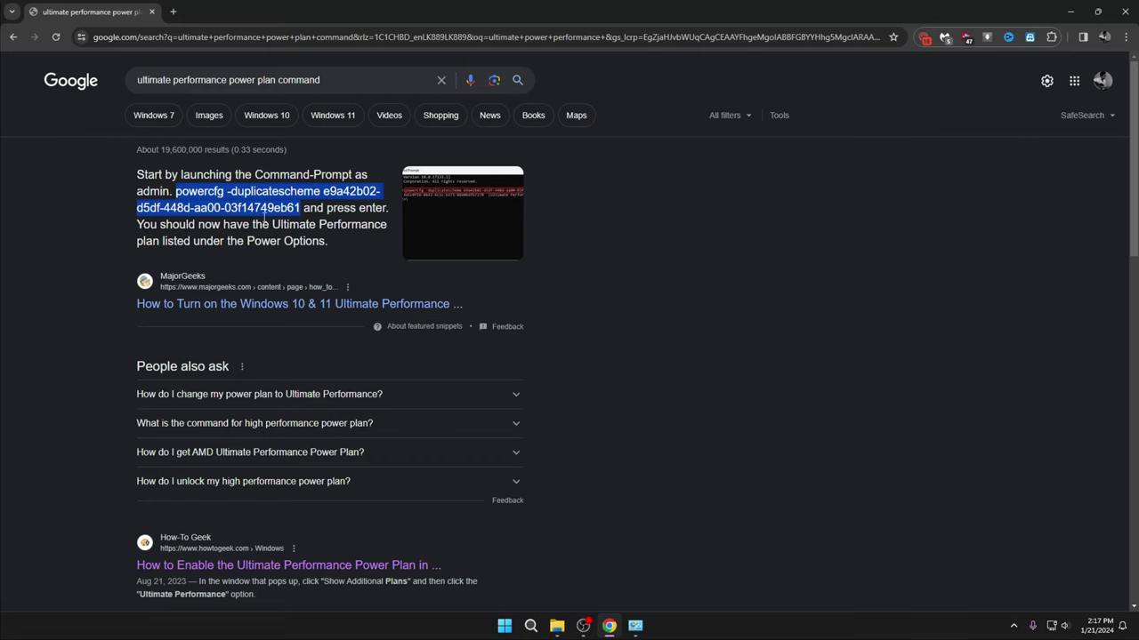
right_click(236, 203)
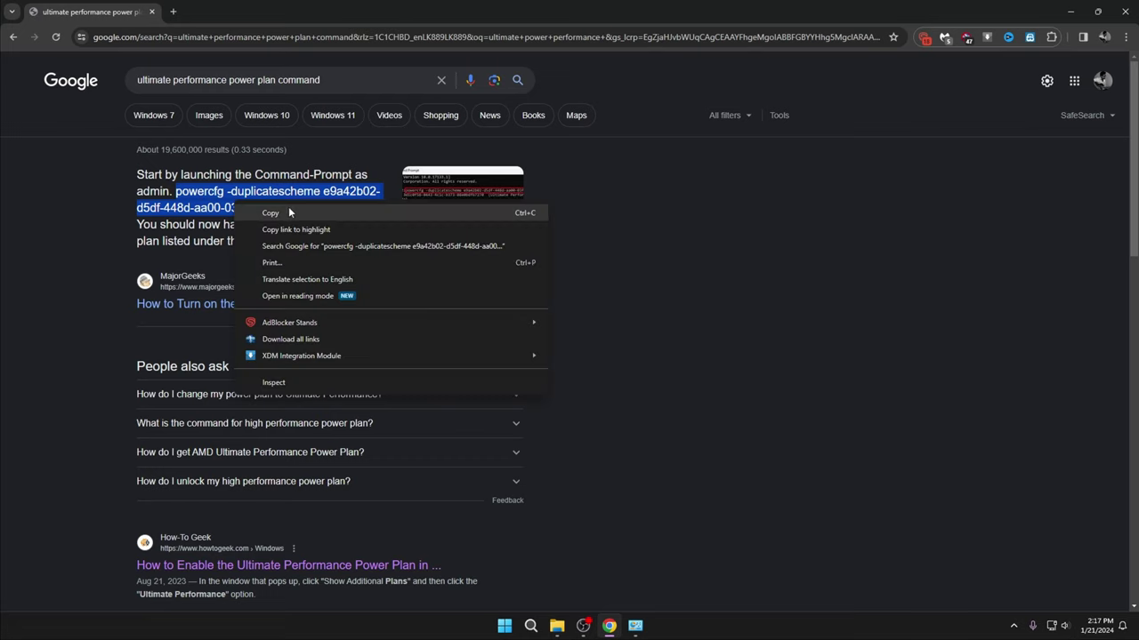
left_click(288, 212)
- Search 'cmd' and bring up Command Prompt's launch options to run as administrator
left_click(530, 625)
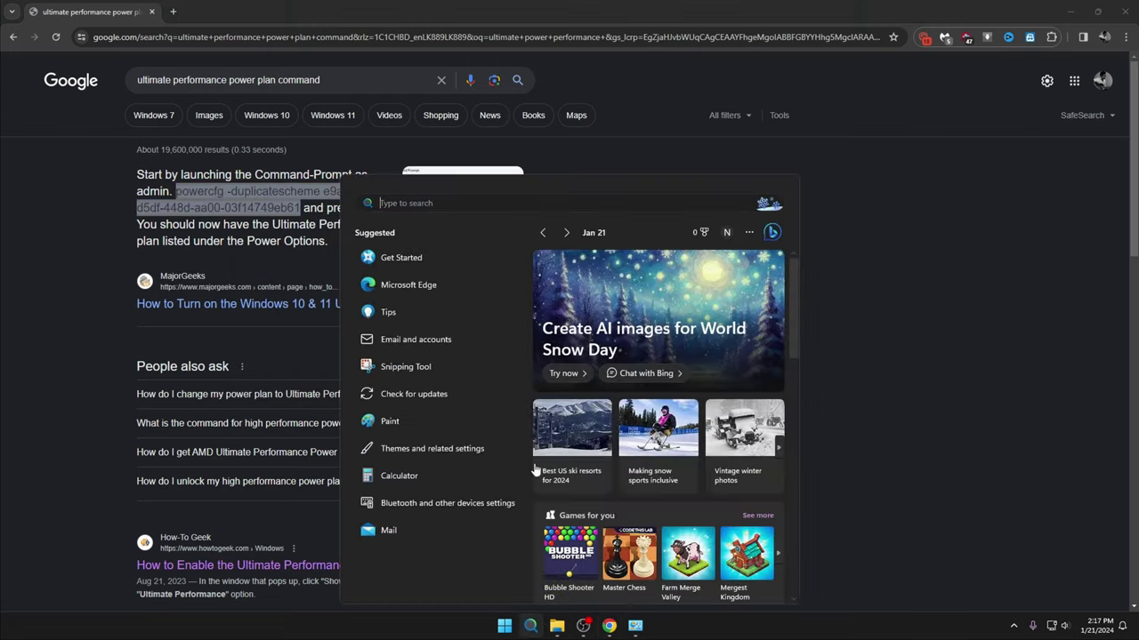
type("cmd")
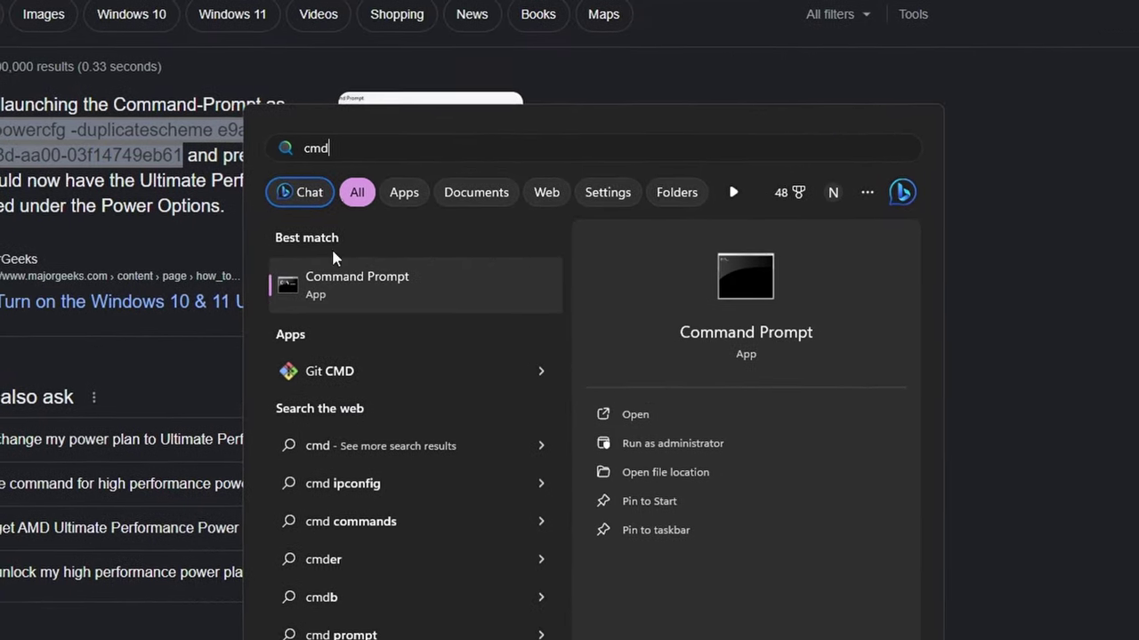
right_click(324, 283)
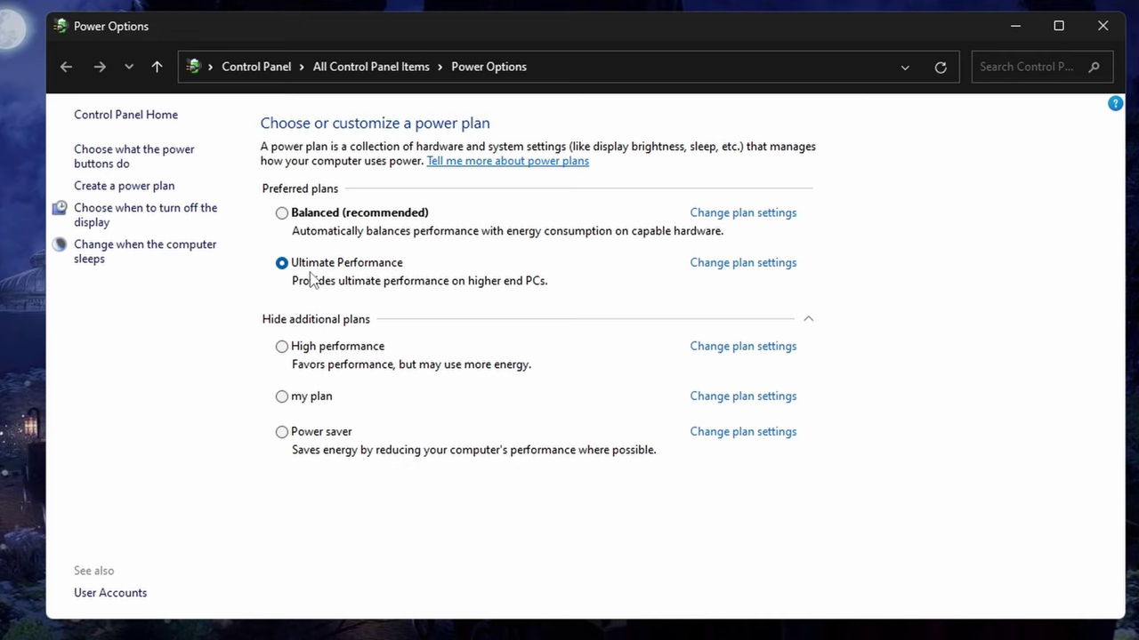
- Close the Power Options window, keeping Ultimate Performance active
left_click(1102, 25)
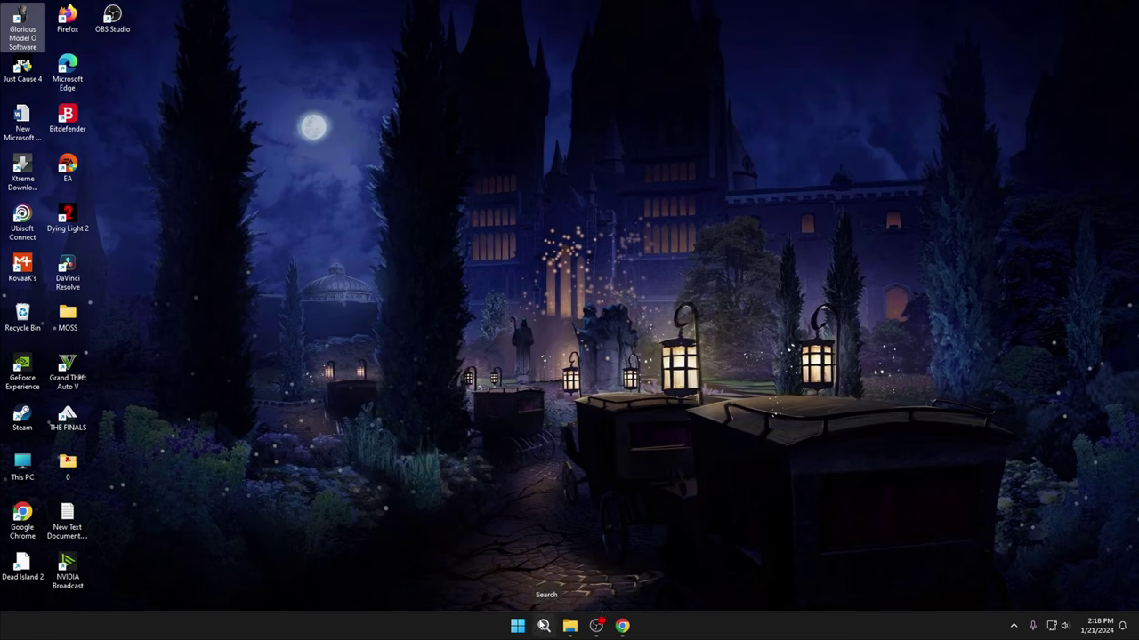
- Open Registry Editor through a 'reg' Windows search
left_click(543, 625)
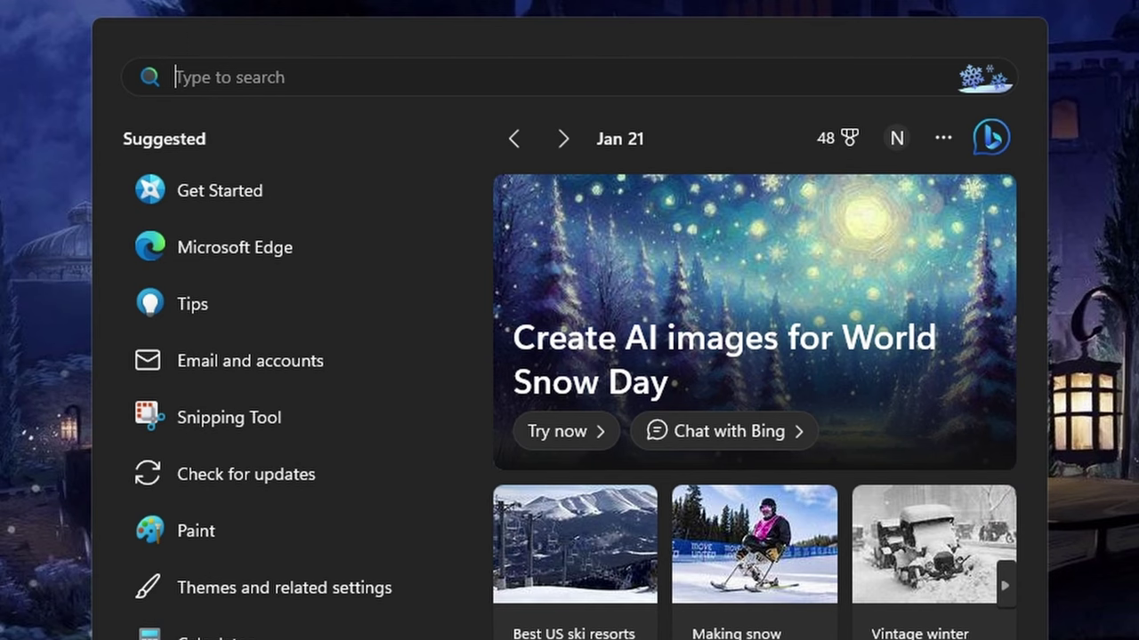
type("run")
key("BackSpace")
key("BackSpace")
key("BackSpace")
type("reg")
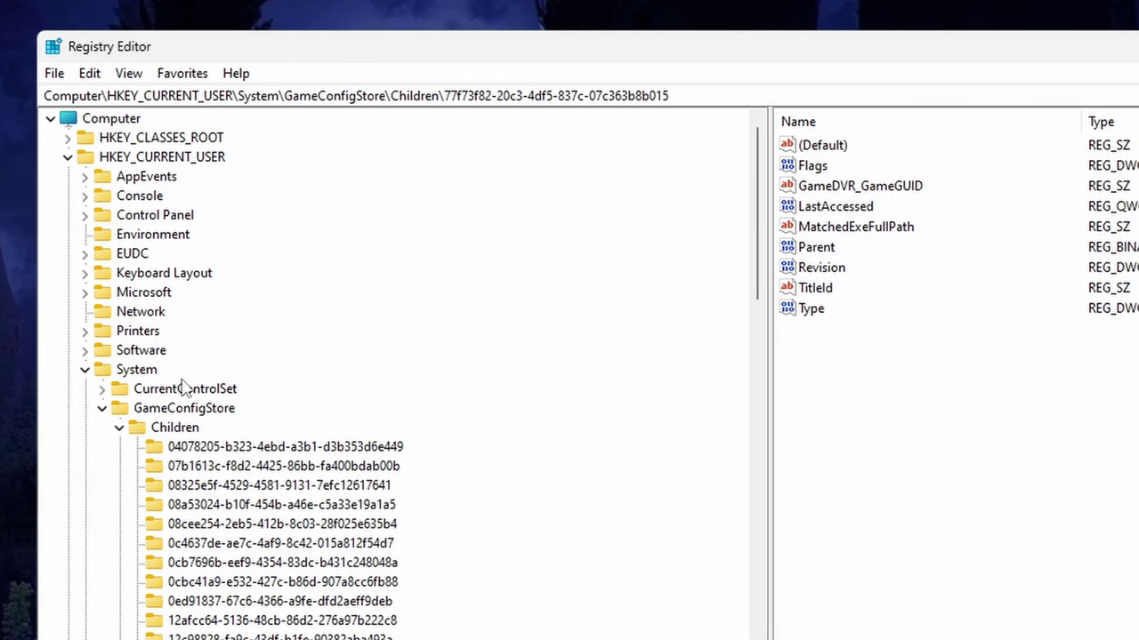
scroll(167, 392, "down", 1)
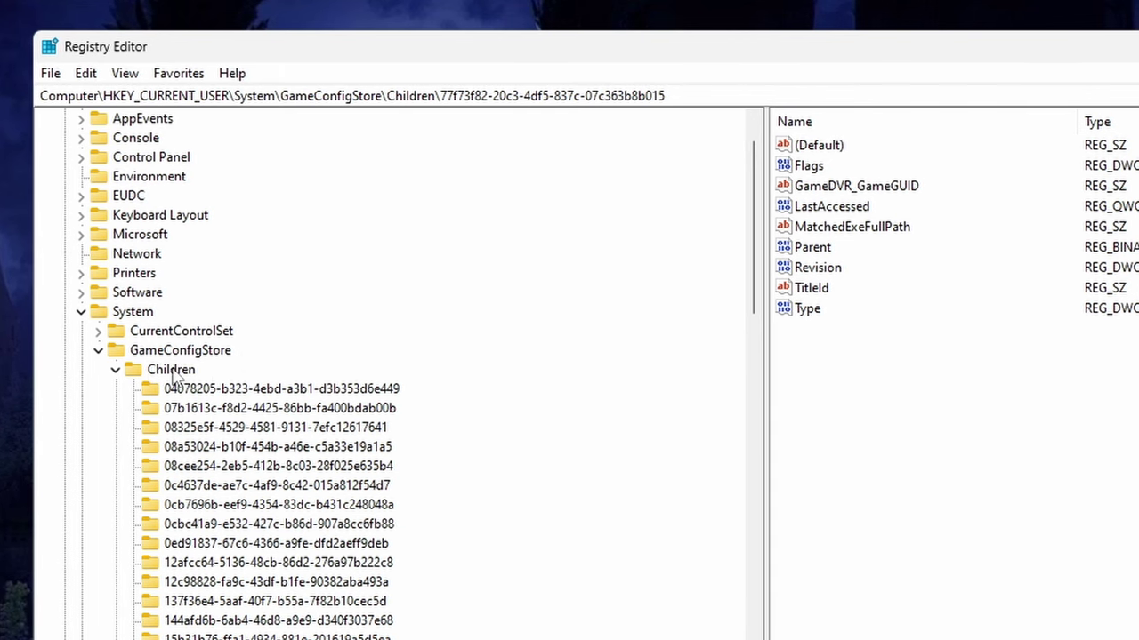
- Search the GameConfigStore Children key for 'discovery' and select its Flags value
right_click(174, 374)
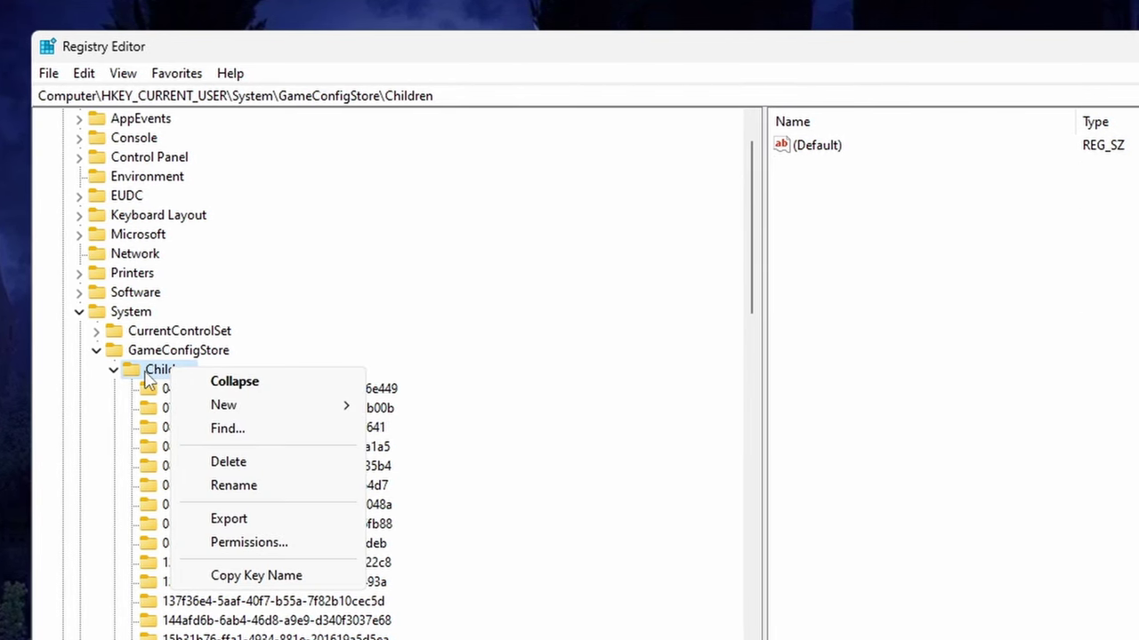
left_click(230, 430)
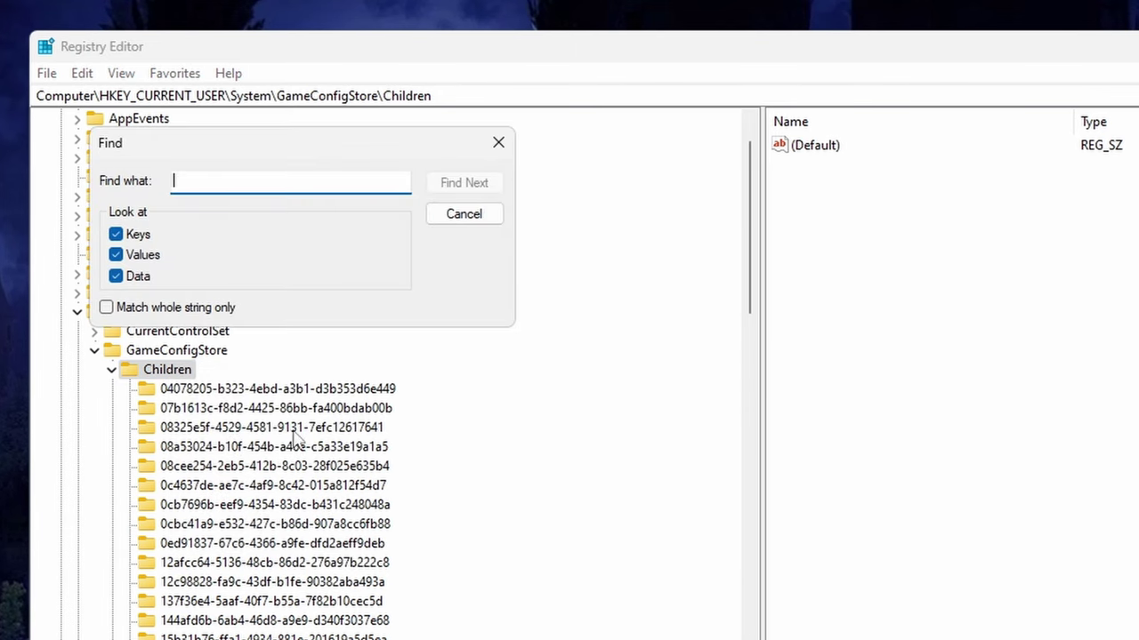
type("discovery")
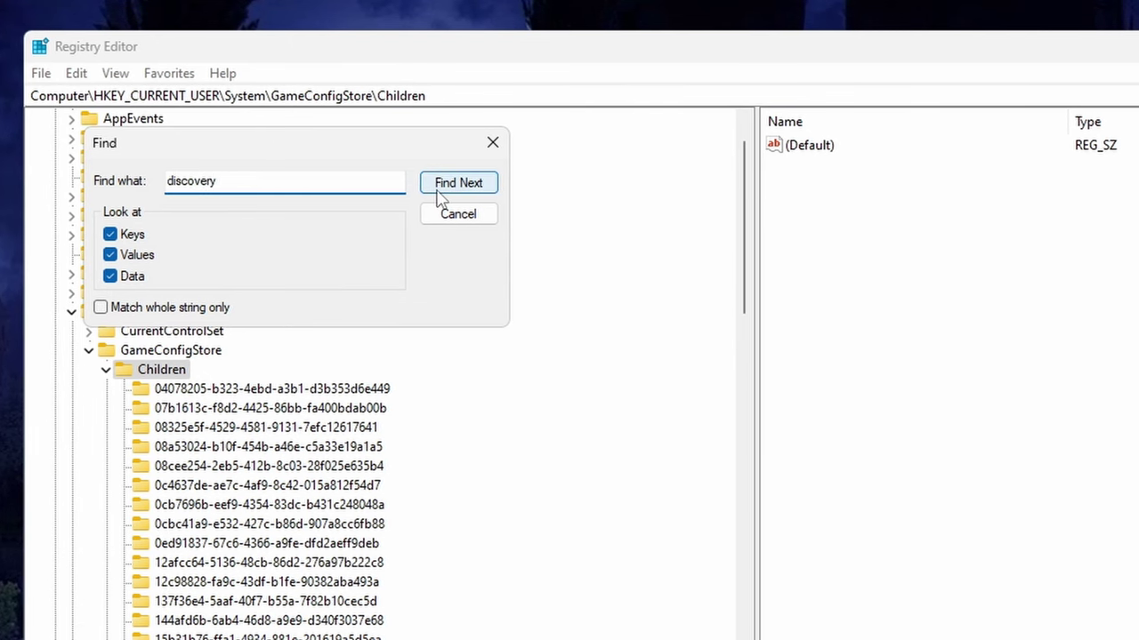
left_click(436, 187)
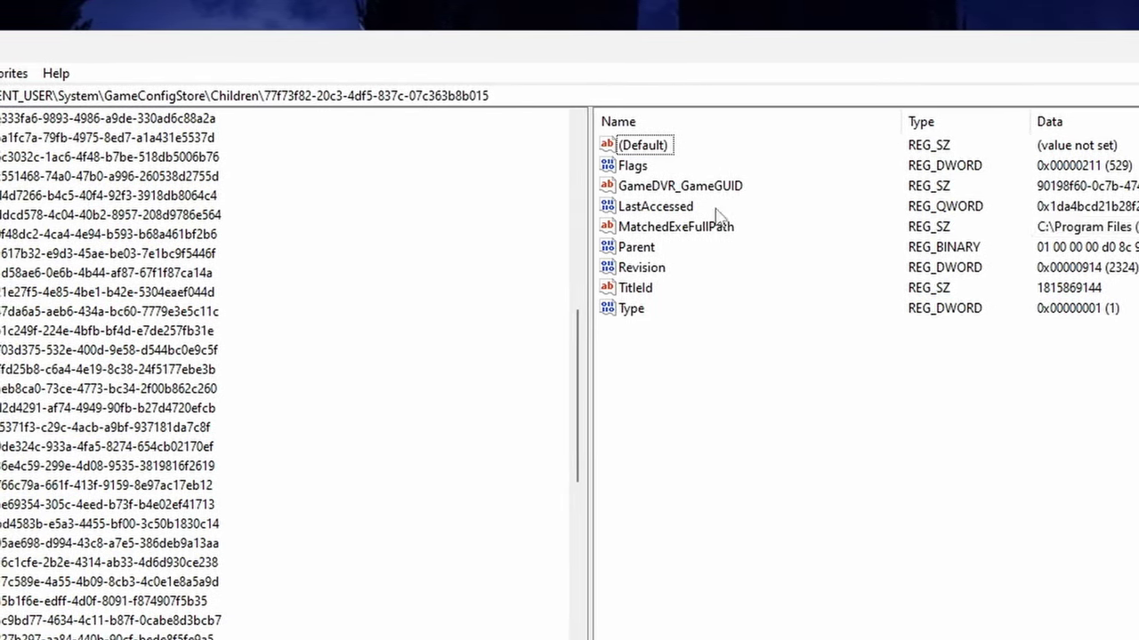
left_click(649, 167)
- Open the Flags DWORD and dismiss it, keeping the value 211 hexadecimal
double_click(663, 169)
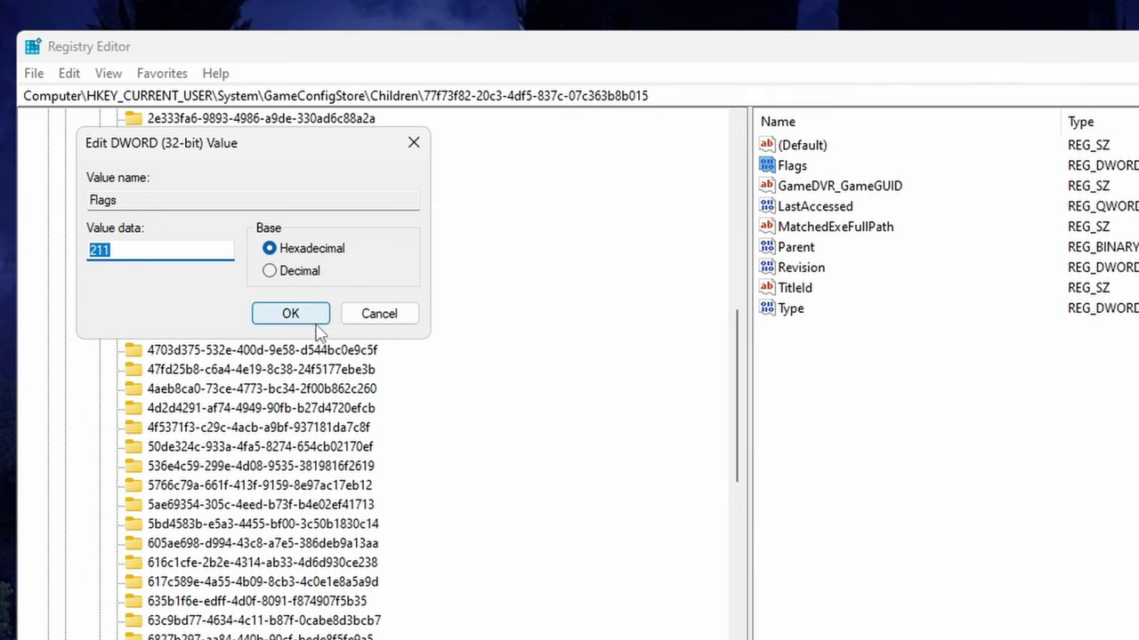
left_click(381, 316)
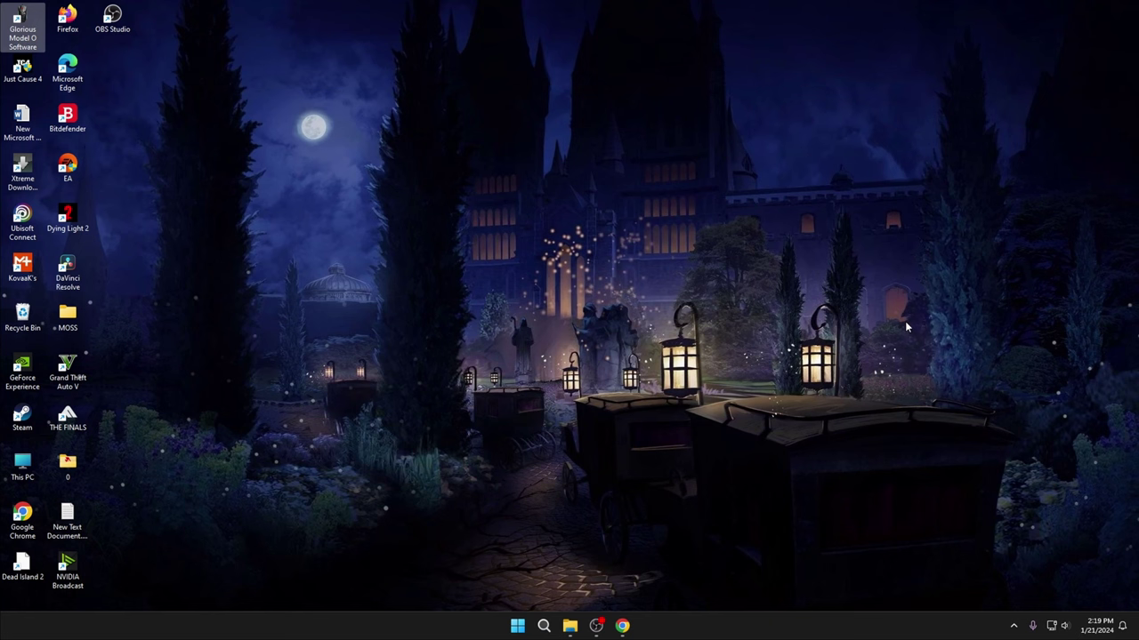
- Launch NVIDIA Control Panel from the hidden tray icons
left_click(1013, 626)
right_click(972, 562)
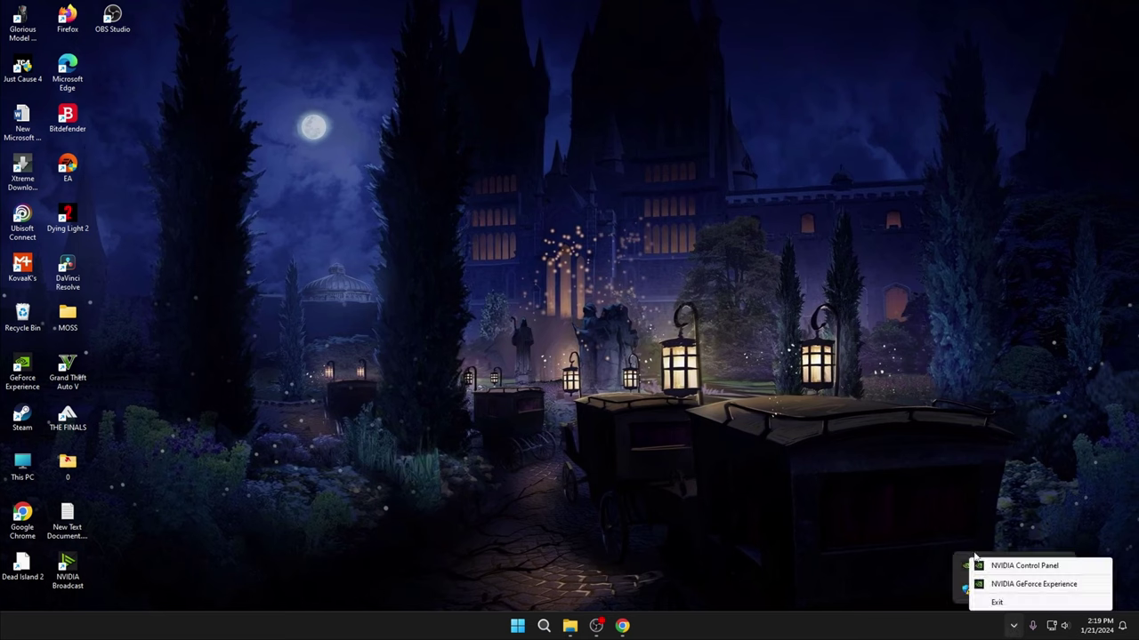
left_click(1025, 567)
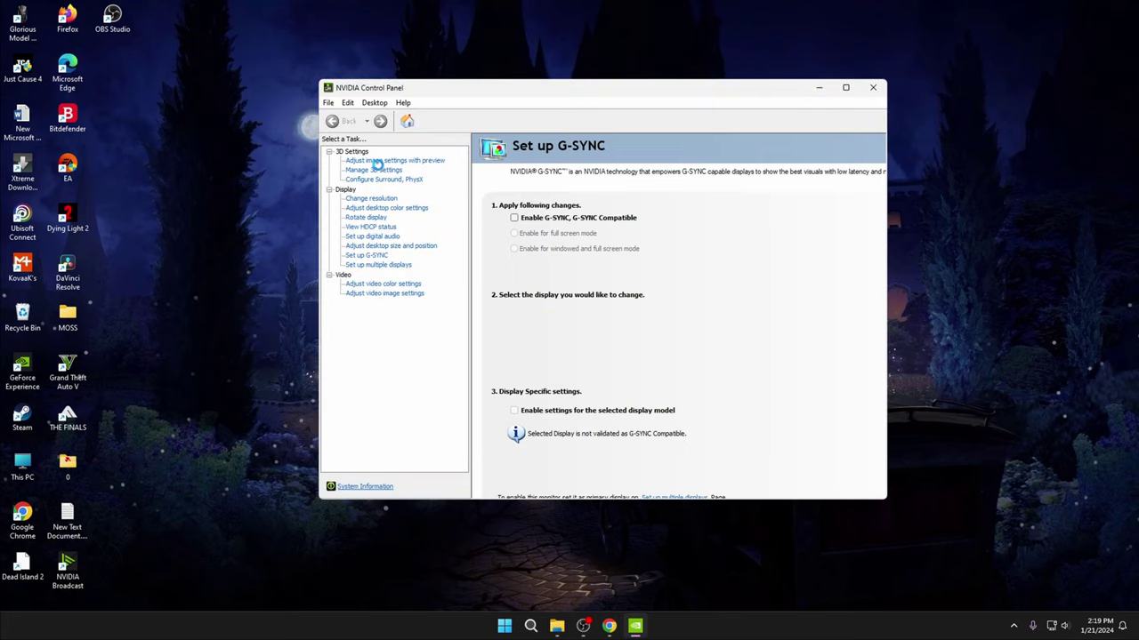
- In Manage 3D Settings' Program Settings, start adding a program, then cancel the file browse
left_click(363, 161)
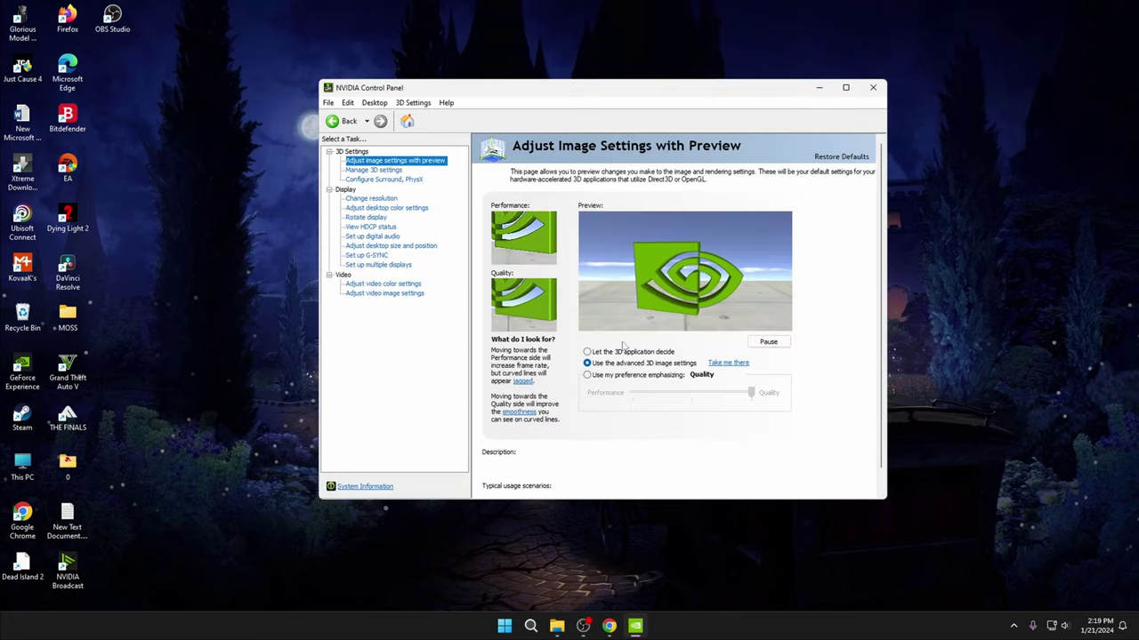
left_click(374, 170)
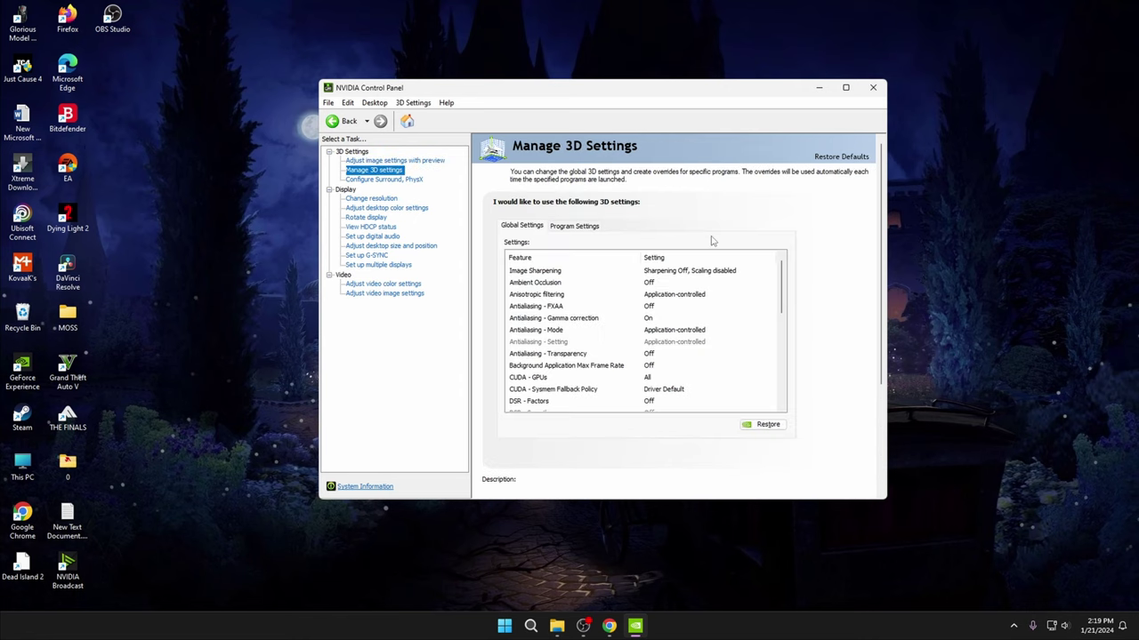
left_click(580, 227)
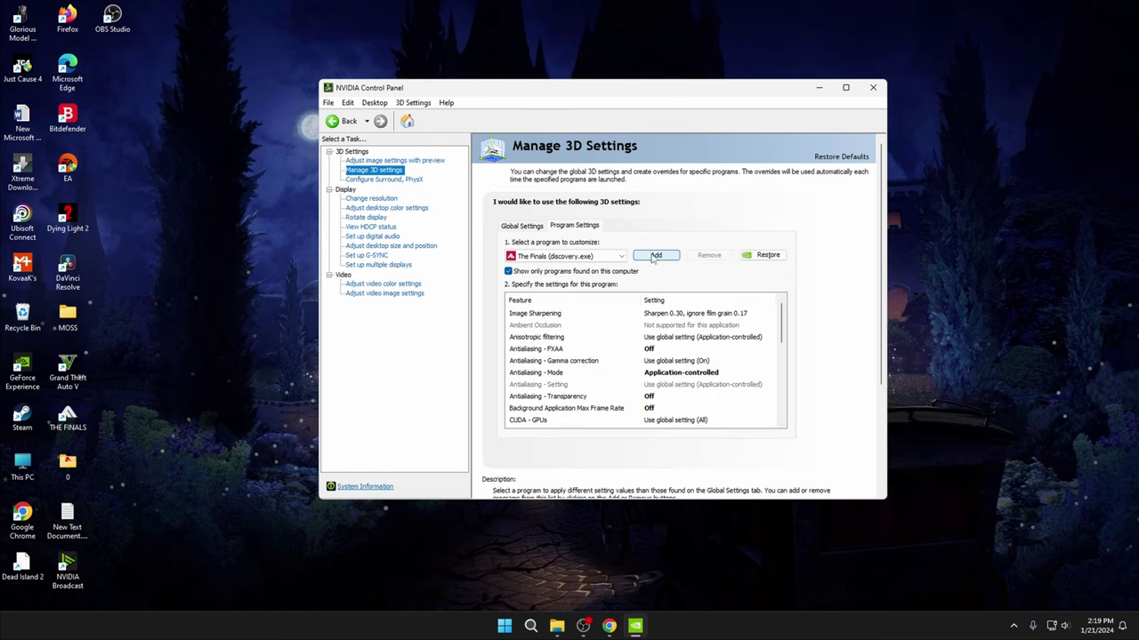
left_click(656, 255)
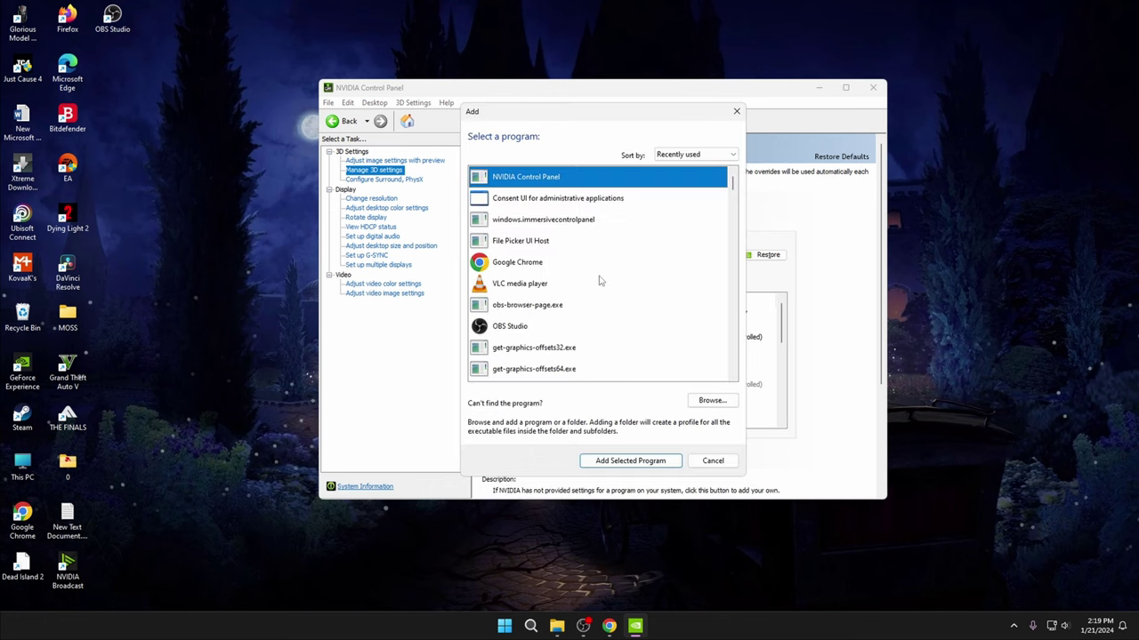
left_click(712, 401)
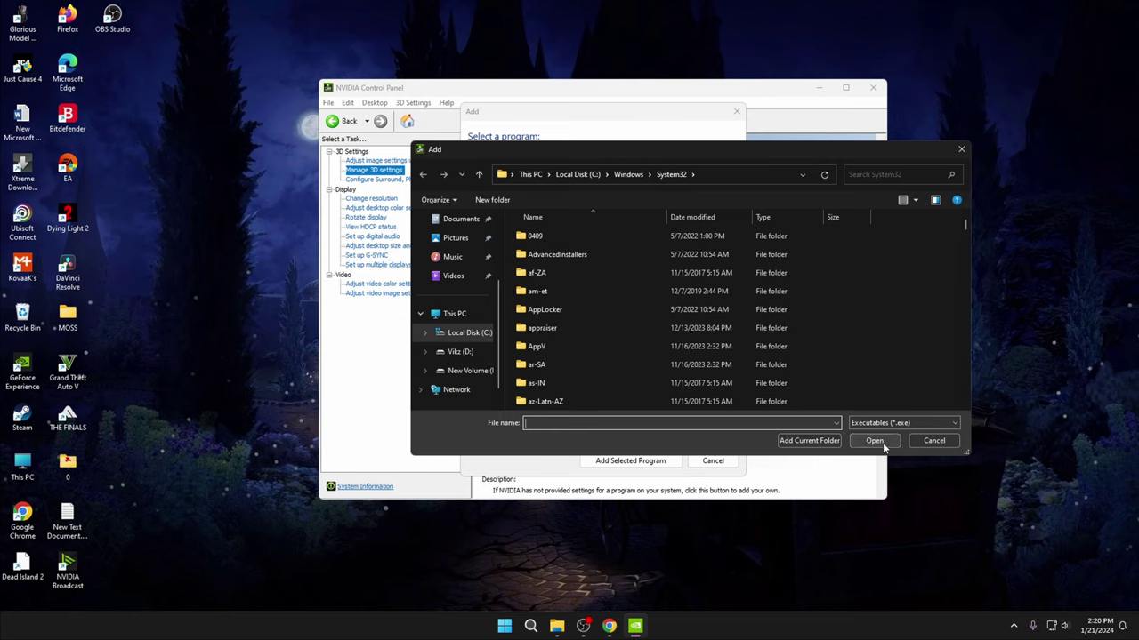
left_click(941, 440)
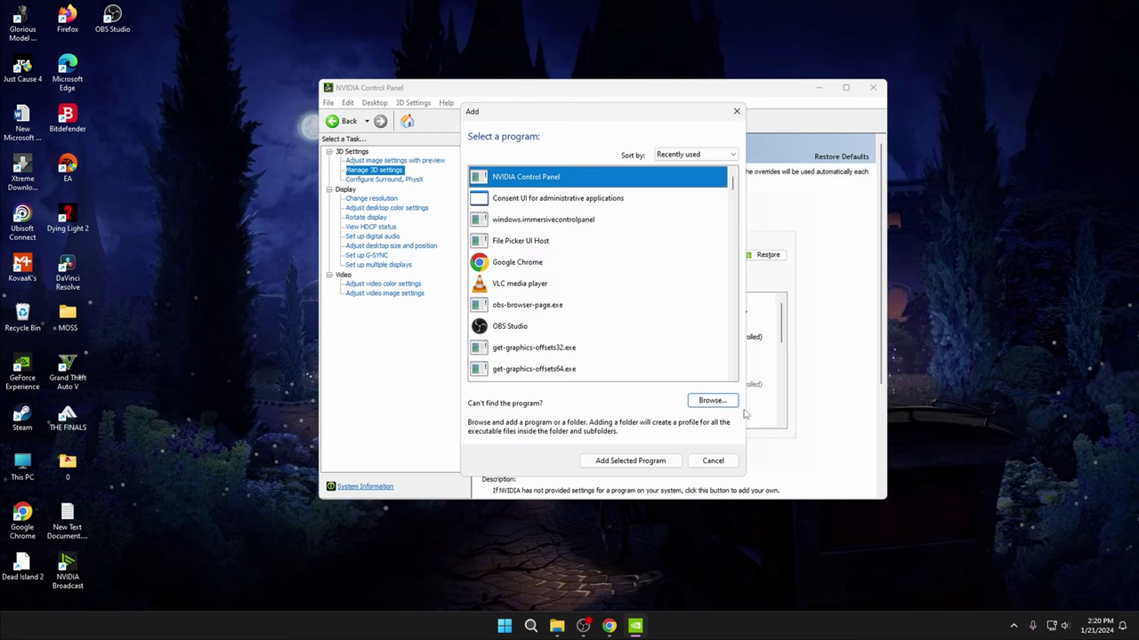
left_click(736, 111)
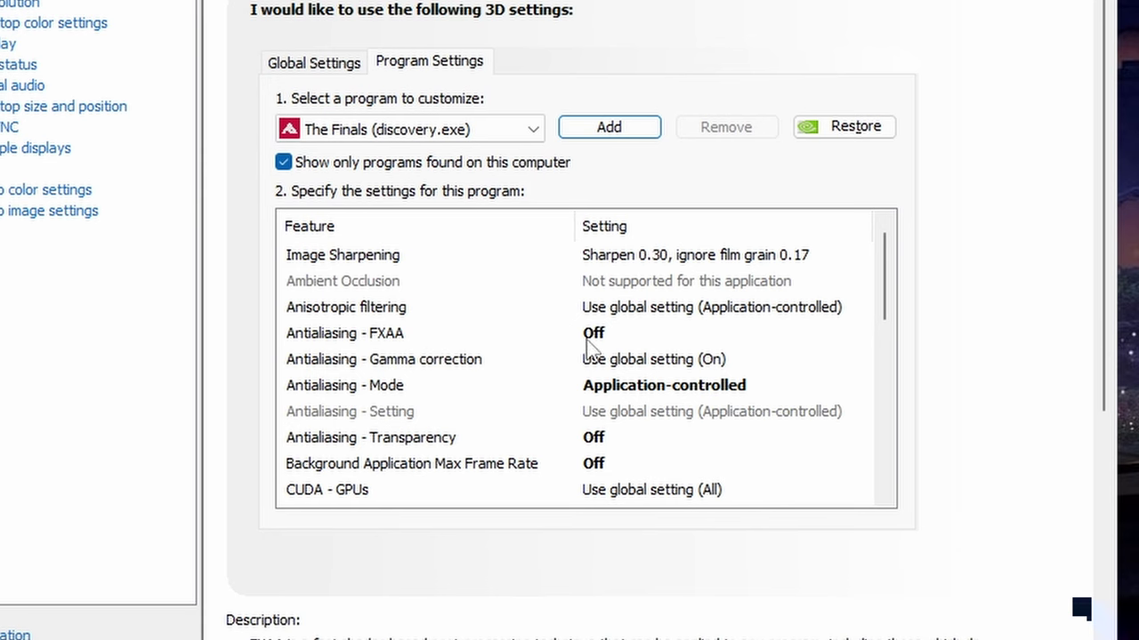
left_click_drag(882, 270, 876, 343)
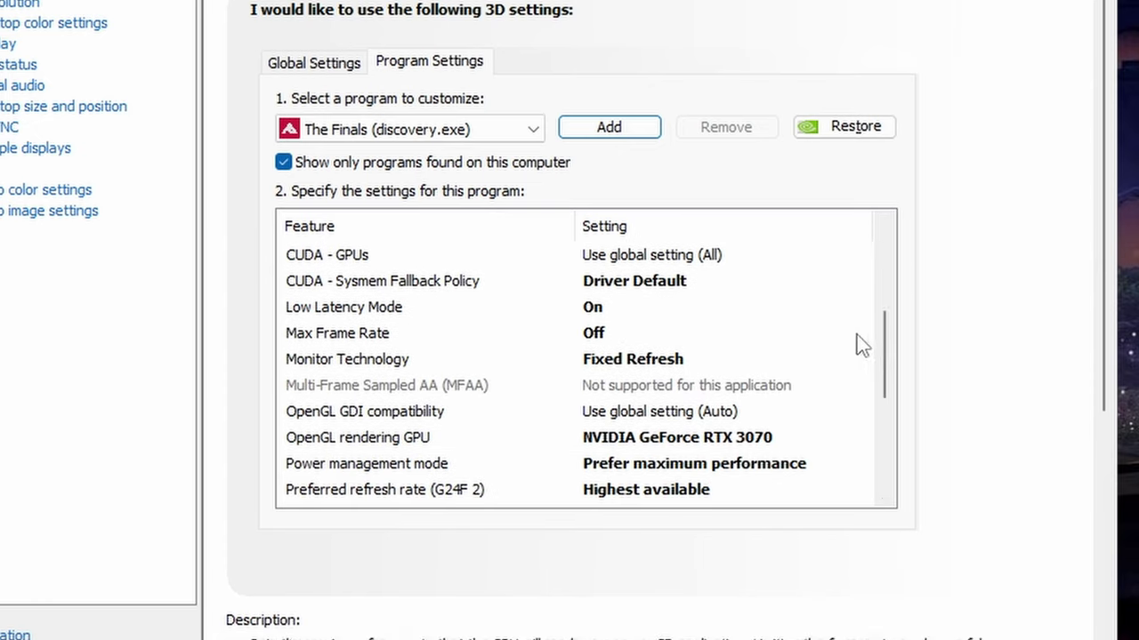
left_click(598, 315)
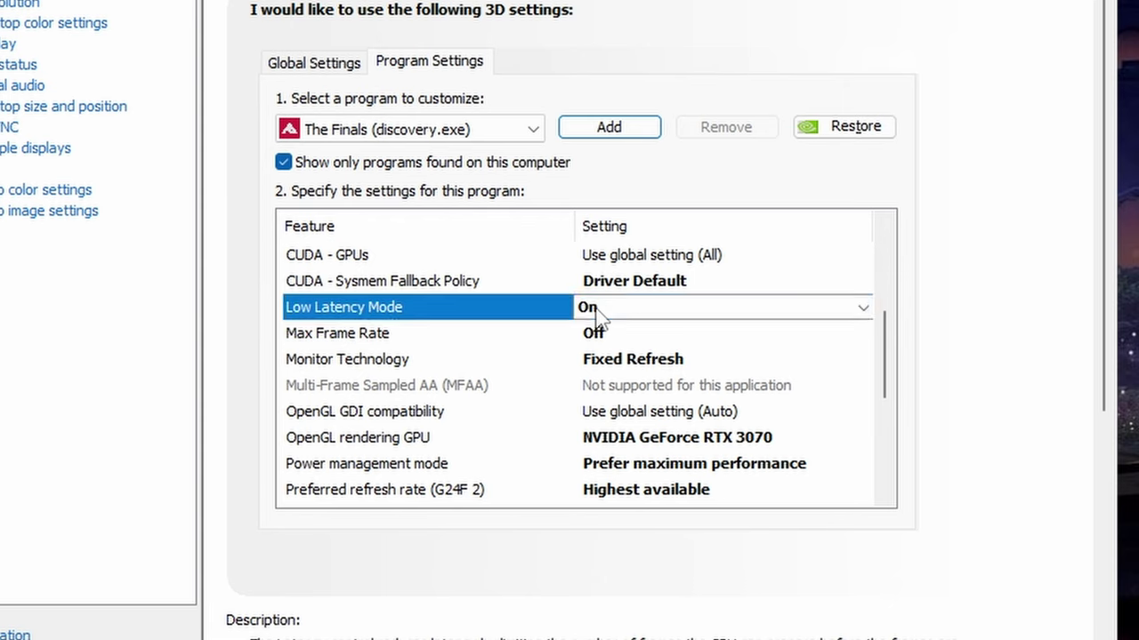
left_click(788, 322)
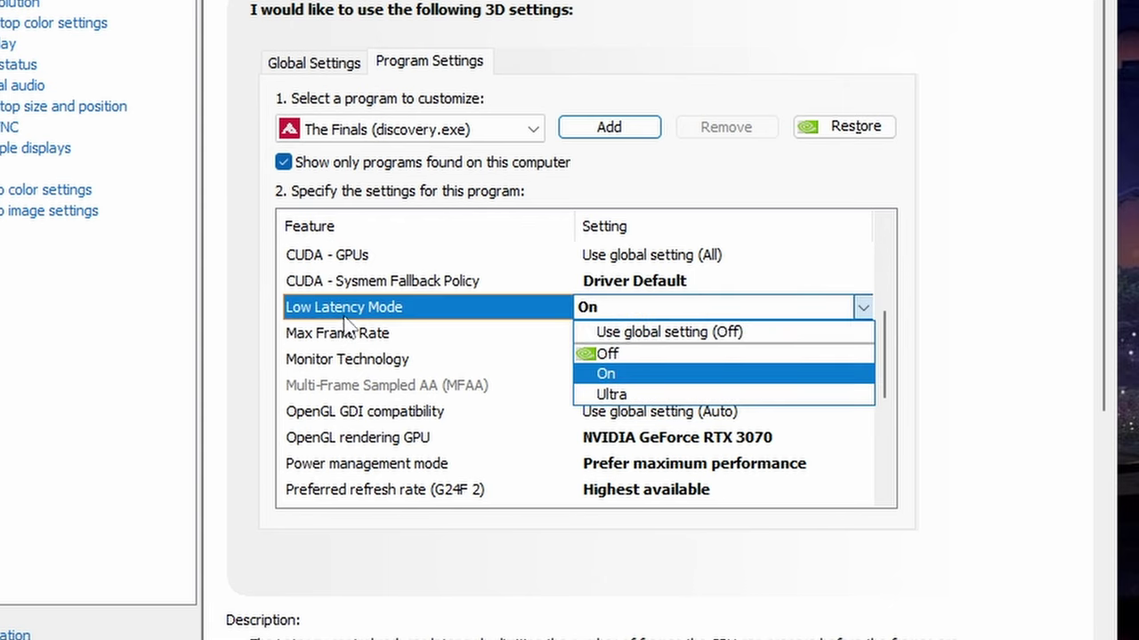
left_click(889, 347)
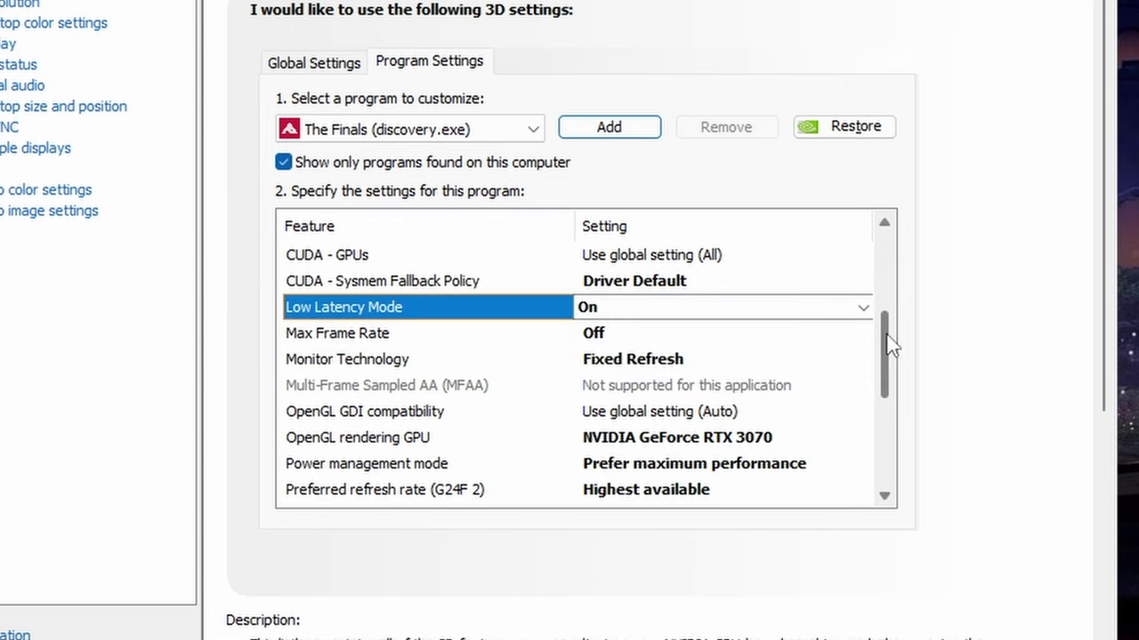
left_click_drag(889, 347, 928, 264)
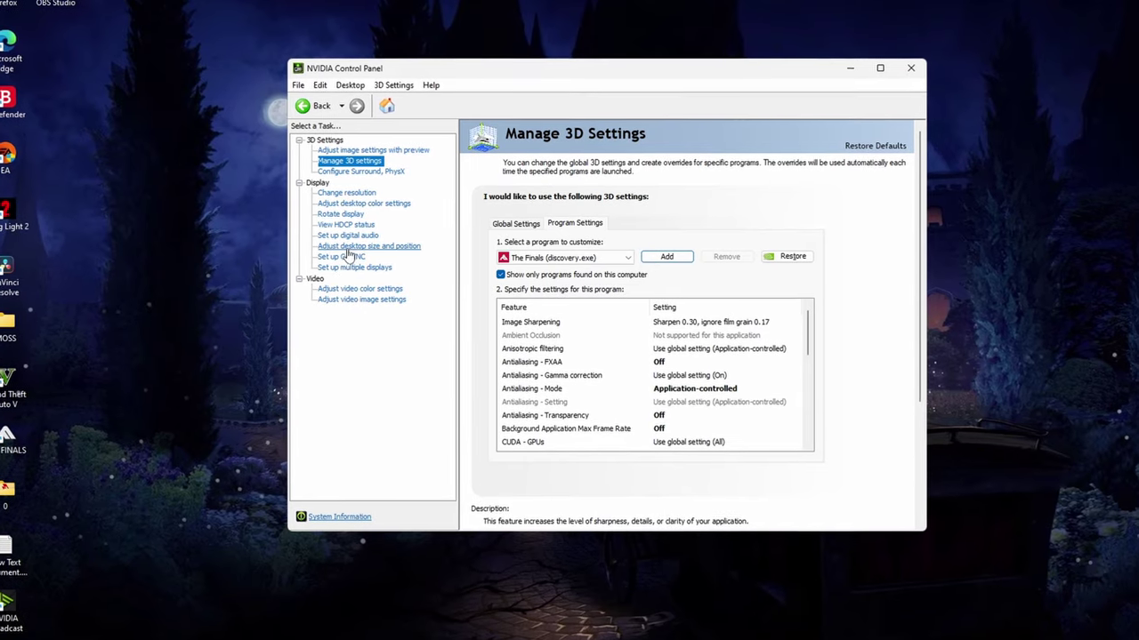
- Review Adjust desktop size and position and Set up G-SYNC, leaving G-SYNC disabled, then close the panel
left_click(349, 250)
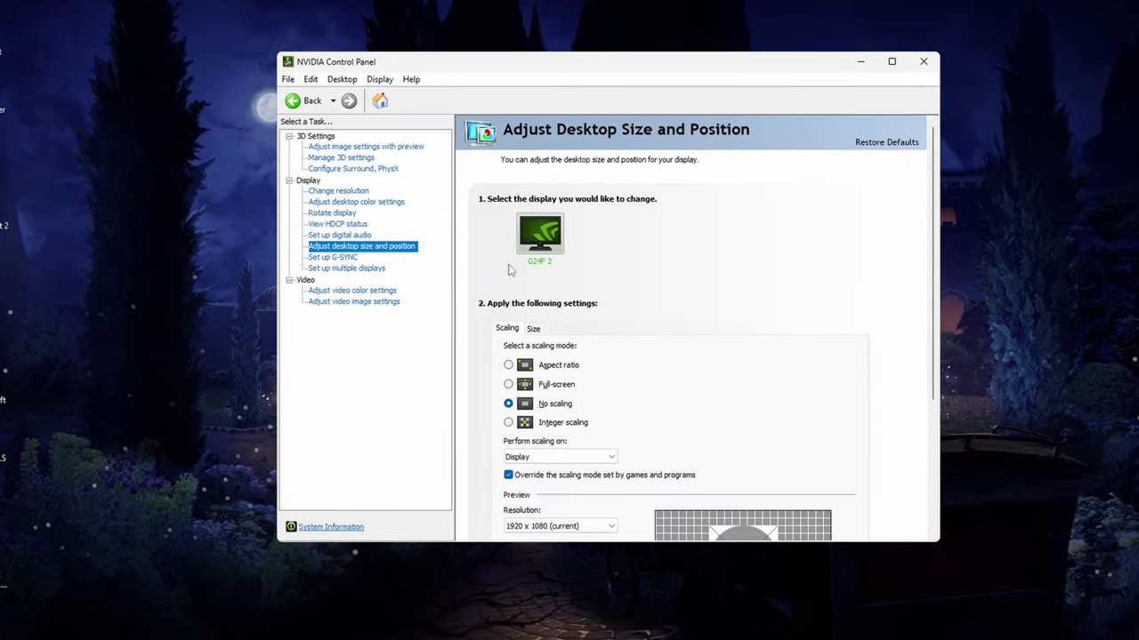
scroll(676, 316, "down", 1)
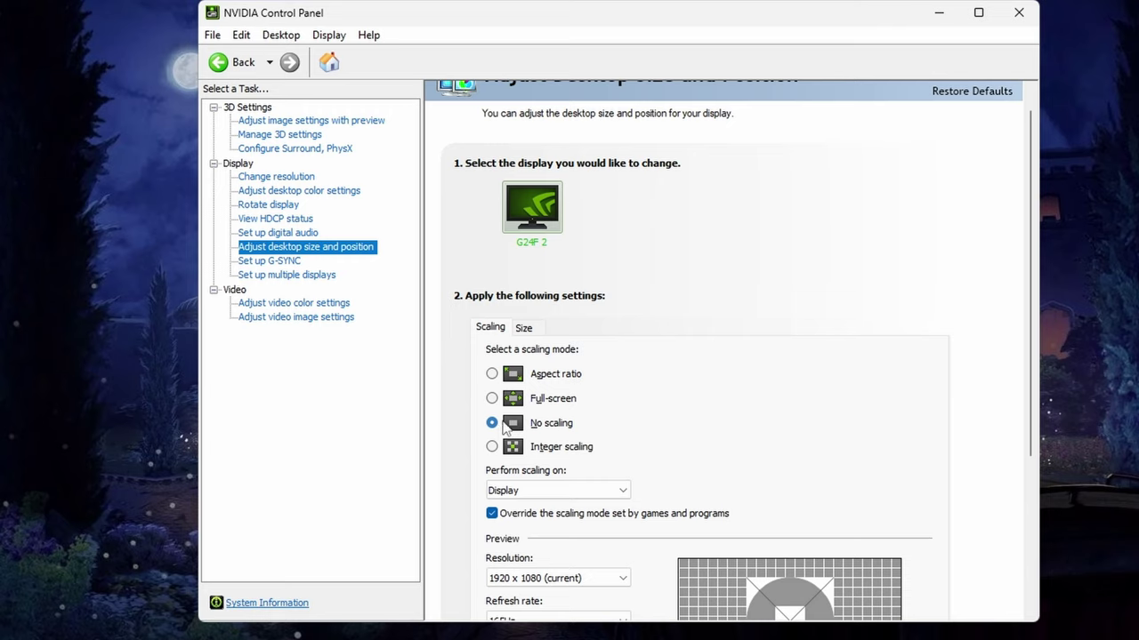
scroll(663, 432, "down", 1)
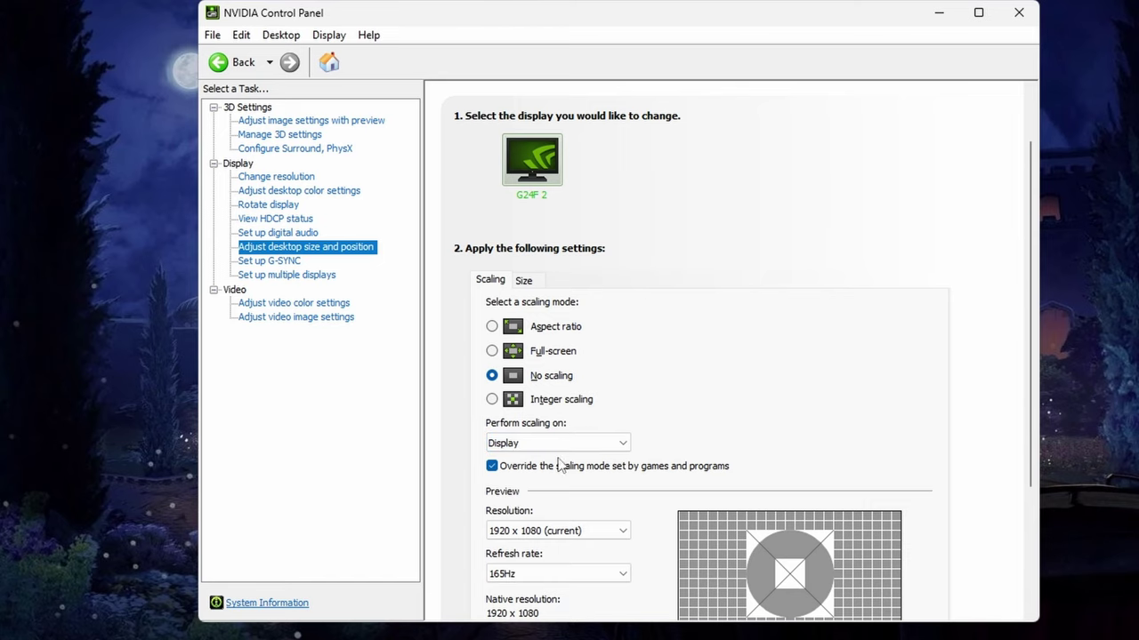
scroll(579, 467, "down", 1)
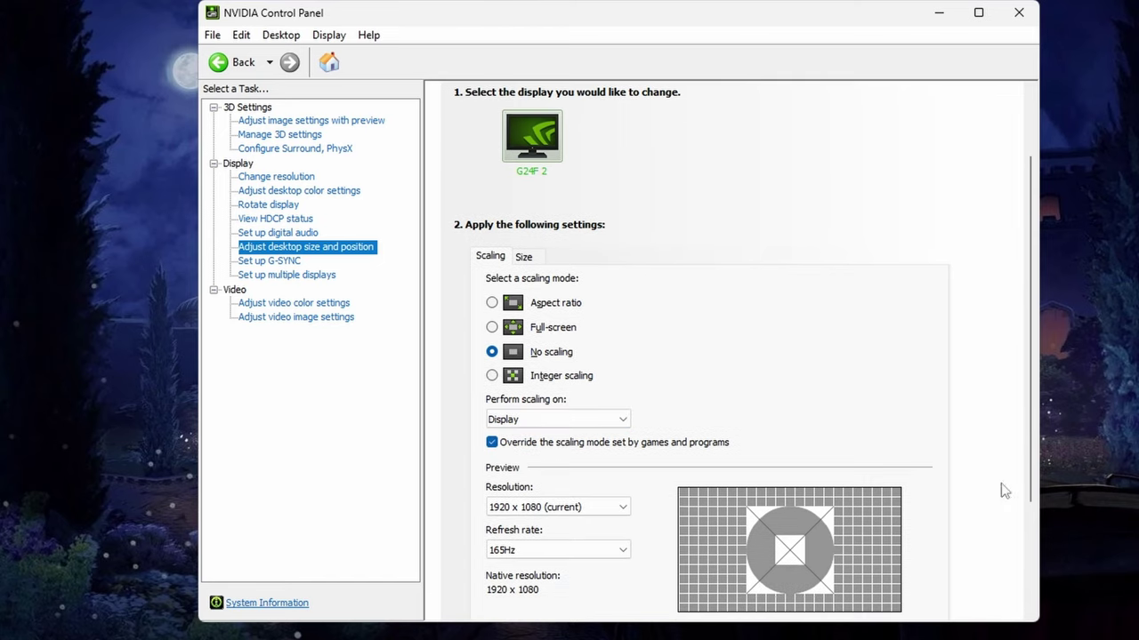
left_click(248, 267)
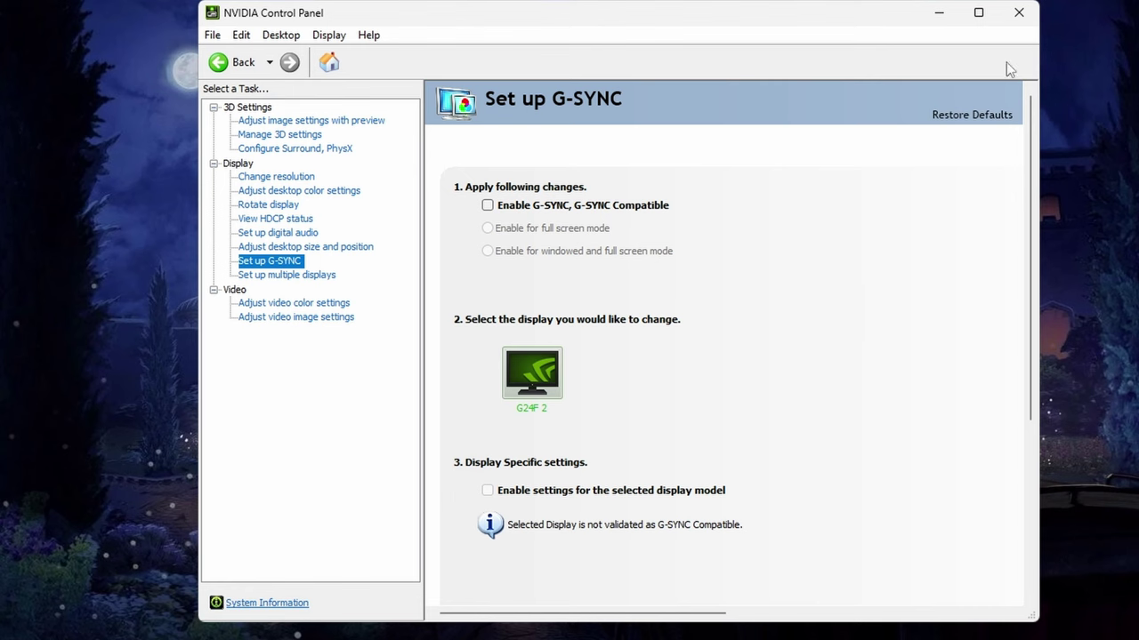
left_click(1018, 12)
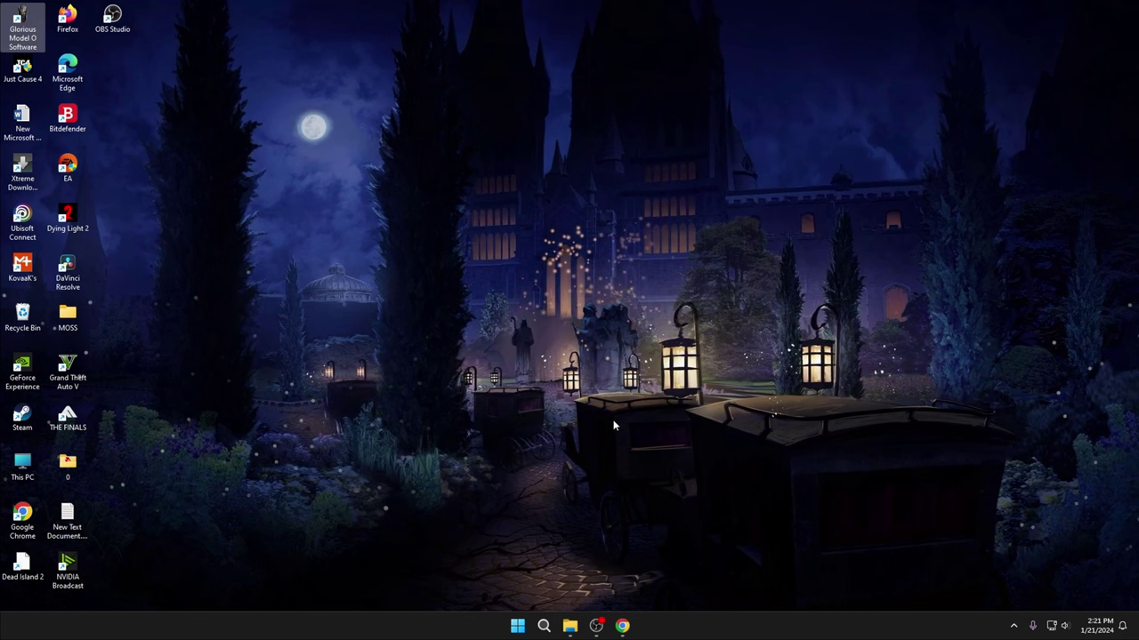
- Launch Glorious Model O Software from its desktop icon and nudge its window into place
left_click(1013, 625)
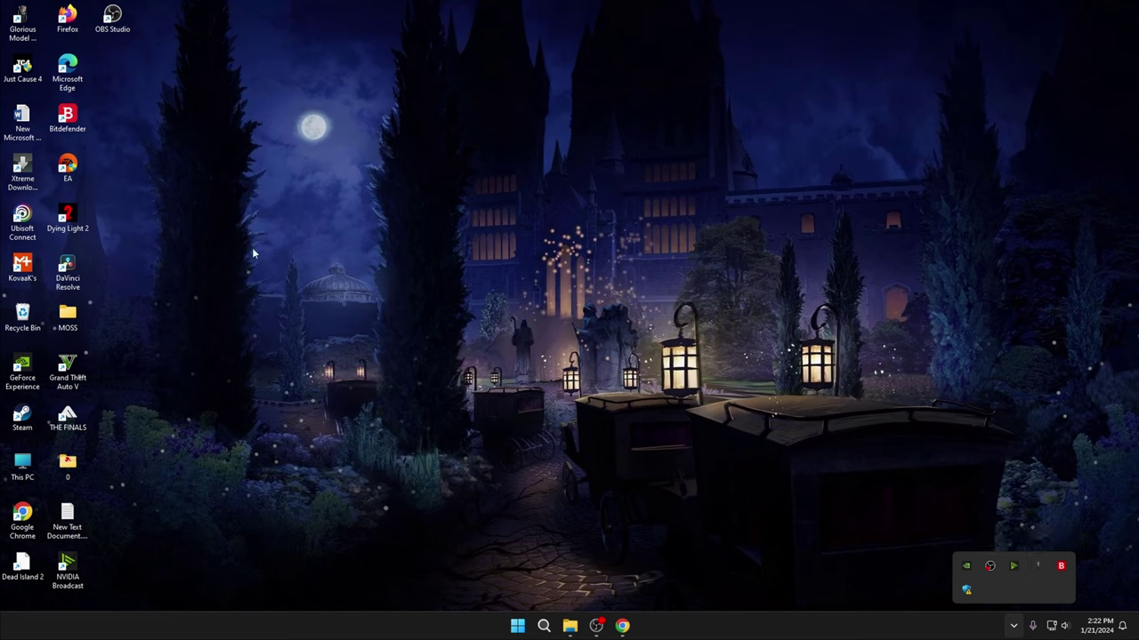
left_click(295, 173)
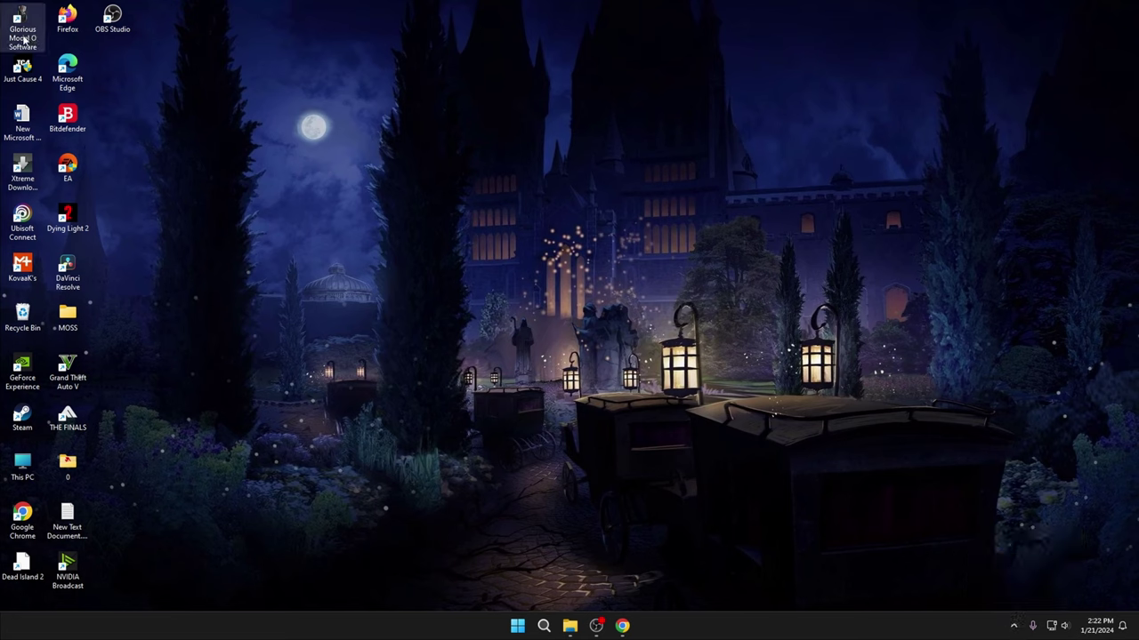
double_click(25, 35)
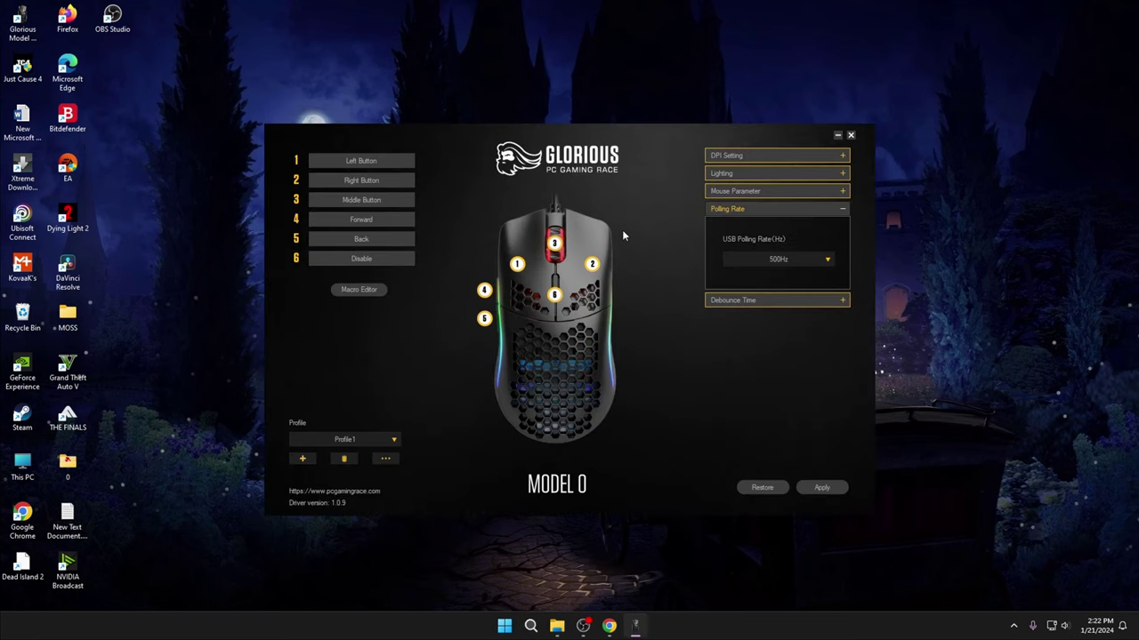
left_click_drag(644, 246, 678, 229)
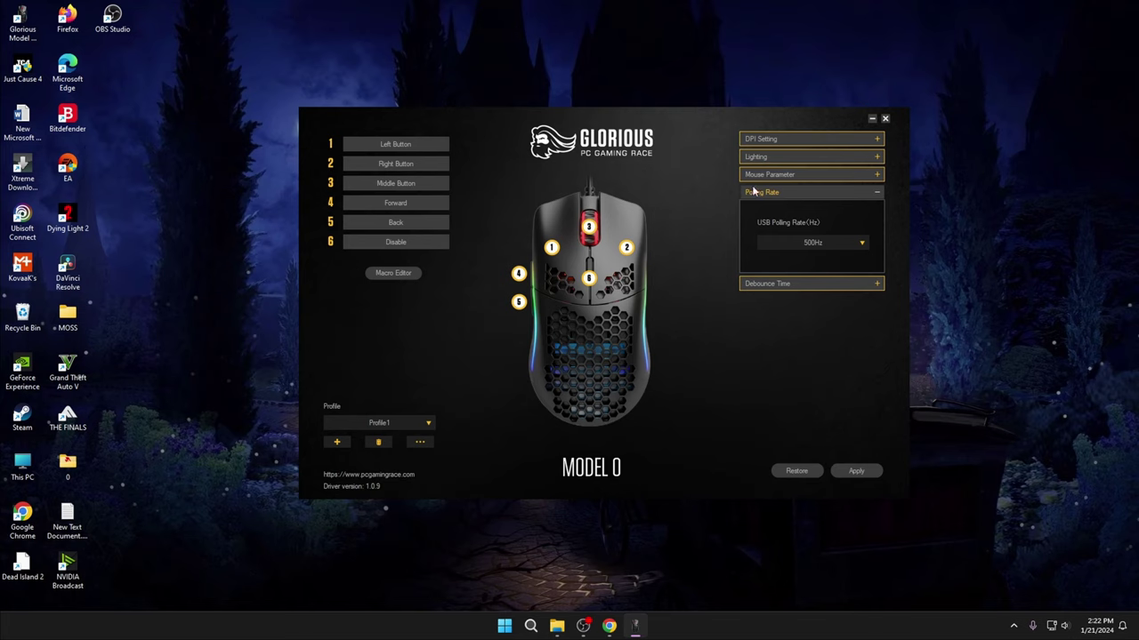
- Open the USB Polling Rate list twice, keeping it at 500Hz
left_click(865, 245)
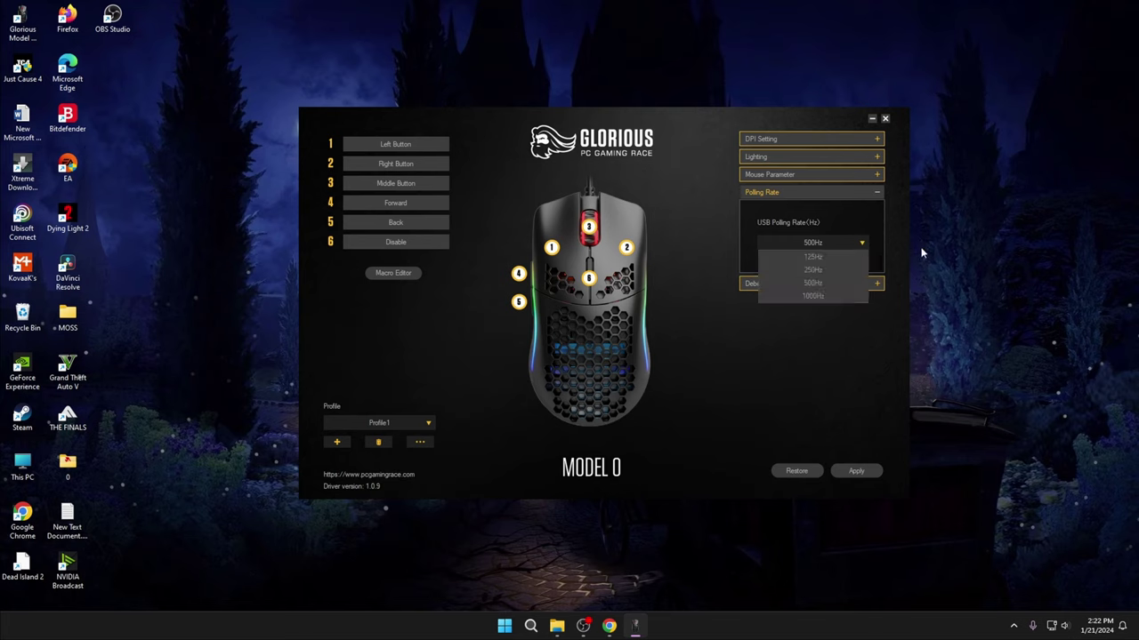
left_click(750, 333)
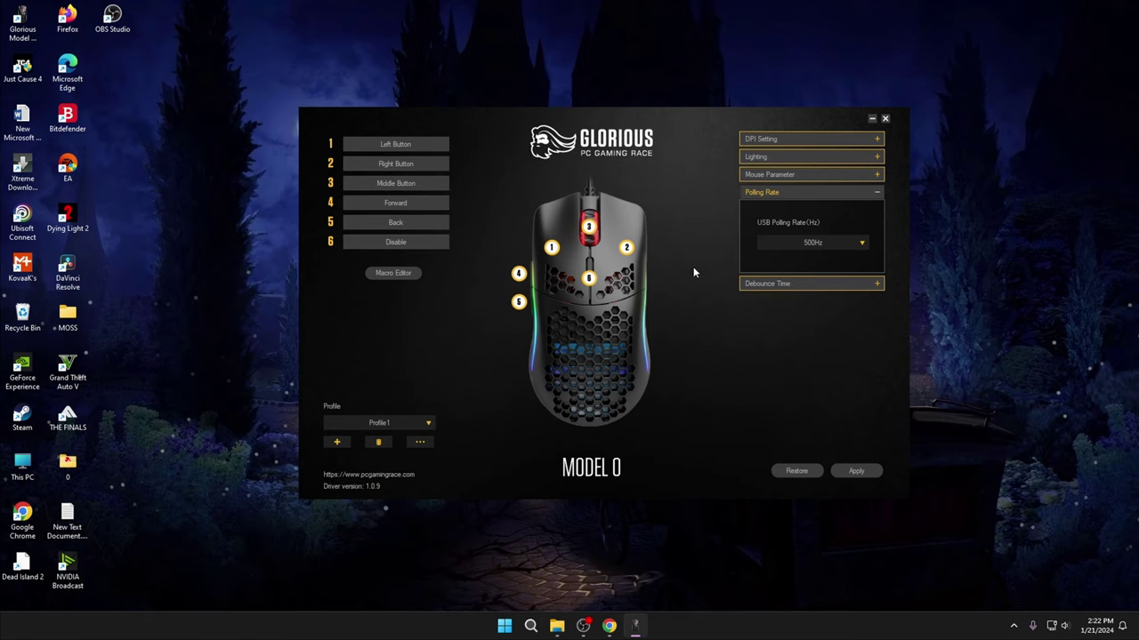
left_click(783, 244)
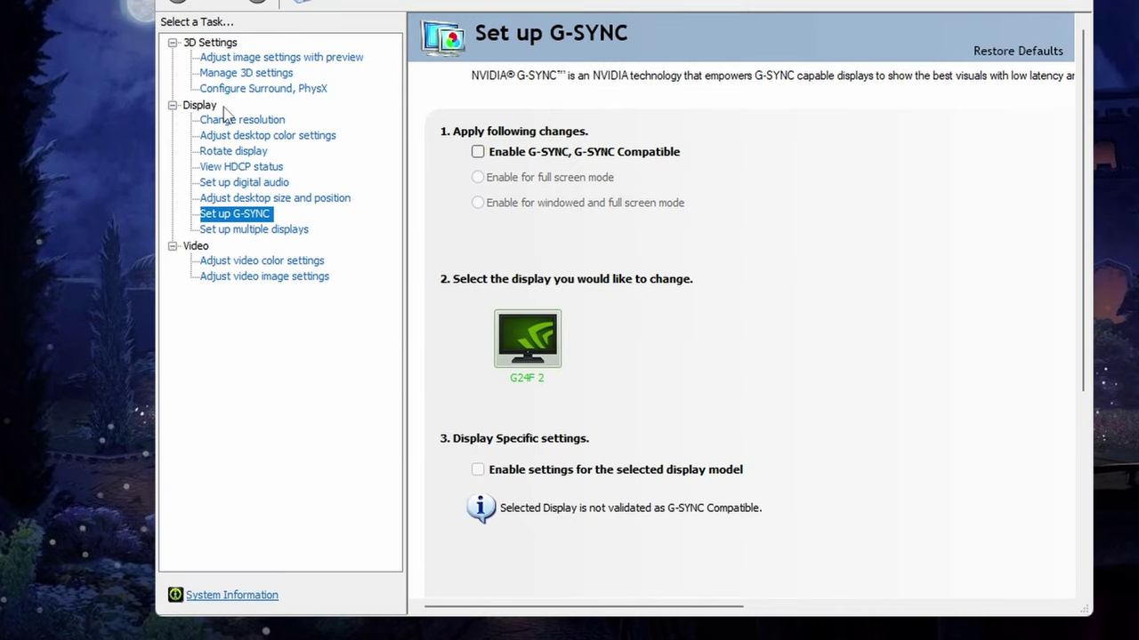
- Change Shader Cache Size to Disabled in Manage 3D settings' Global Settings list
left_click(253, 73)
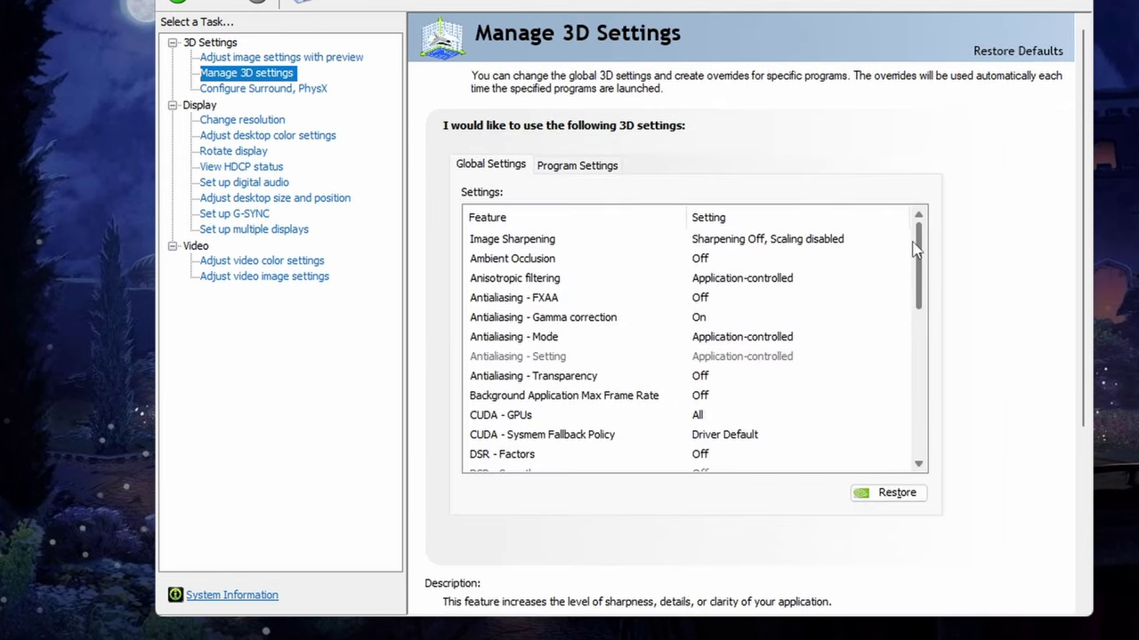
left_click_drag(921, 259, 933, 341)
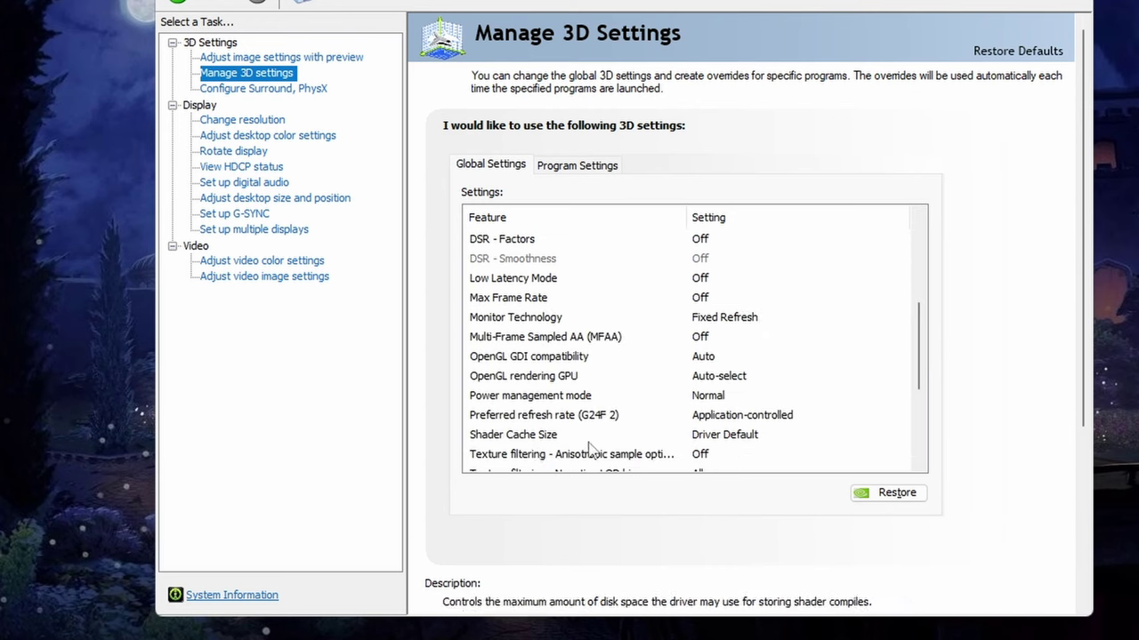
left_click(727, 445)
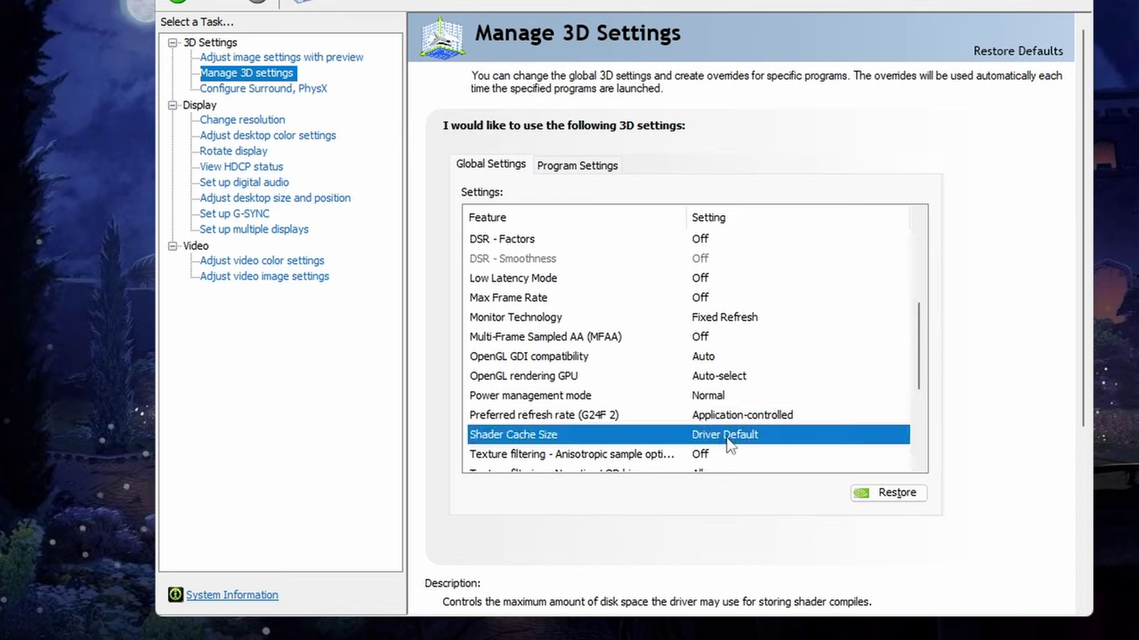
left_click(728, 443)
left_click(727, 442)
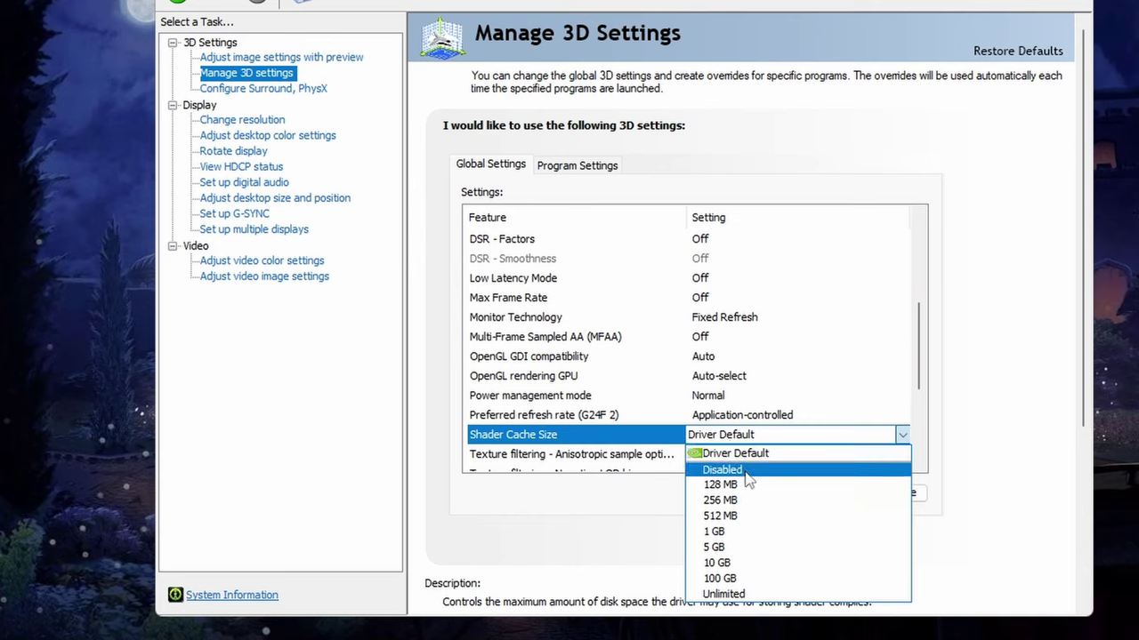
left_click(747, 471)
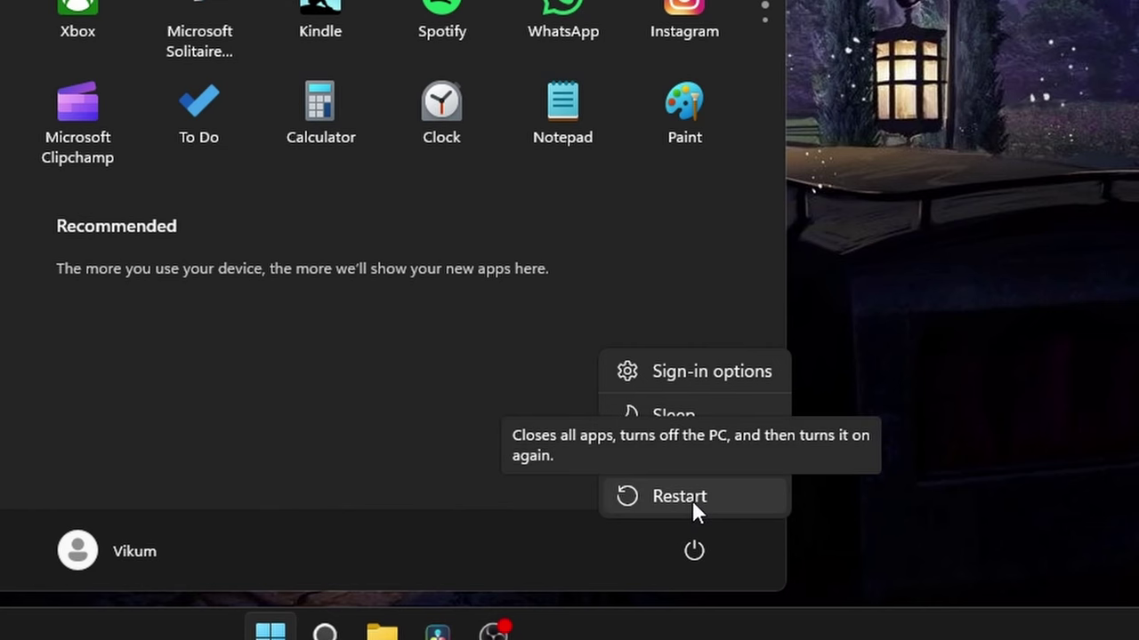
- Launch Run from Windows search and enter %localappdata% in the Open field
key("Escape")
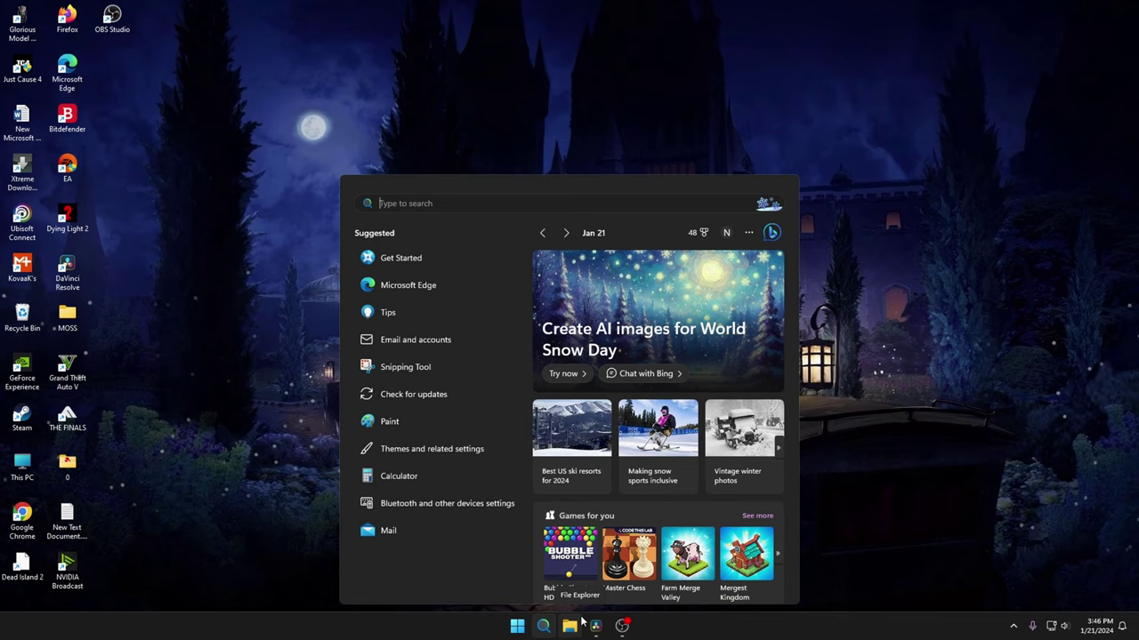
type("run")
left_click(409, 286)
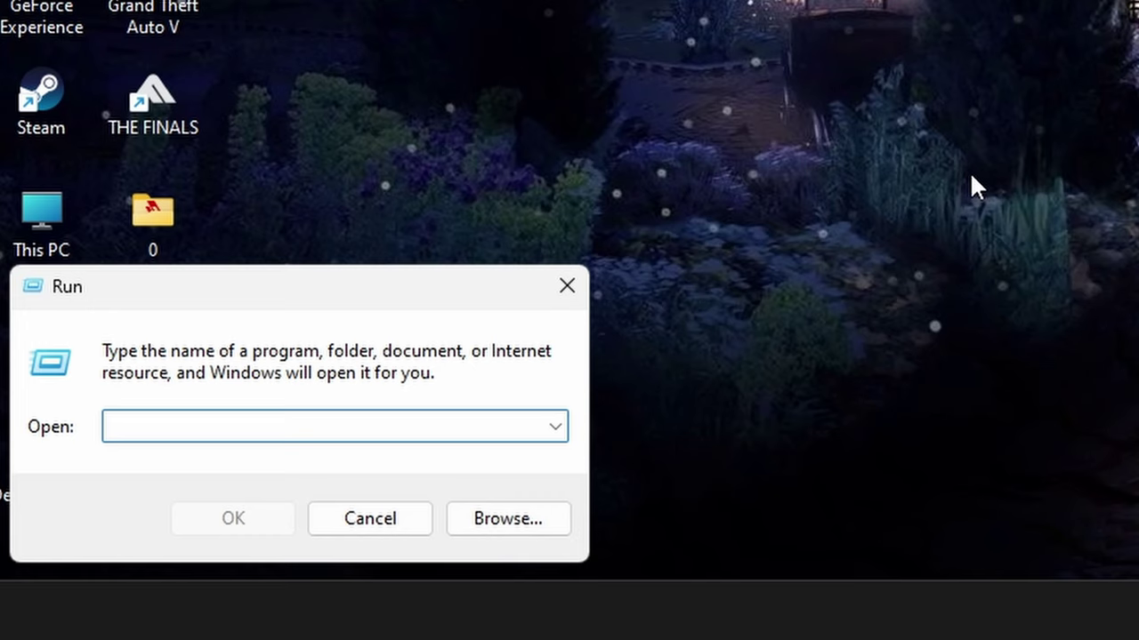
type("%")
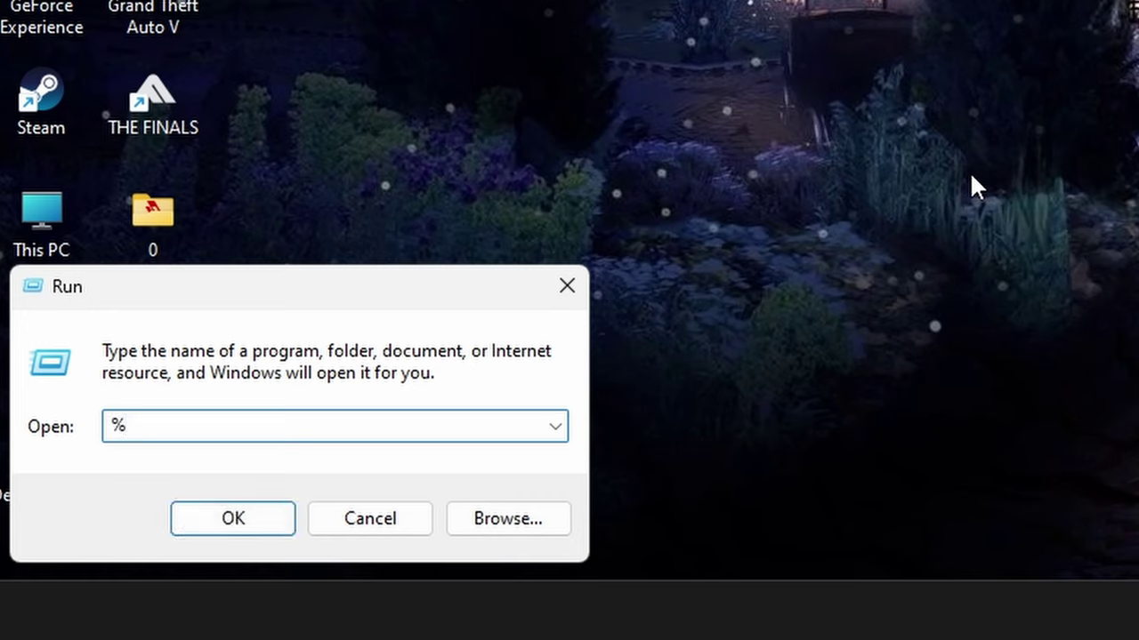
type("localappdata")
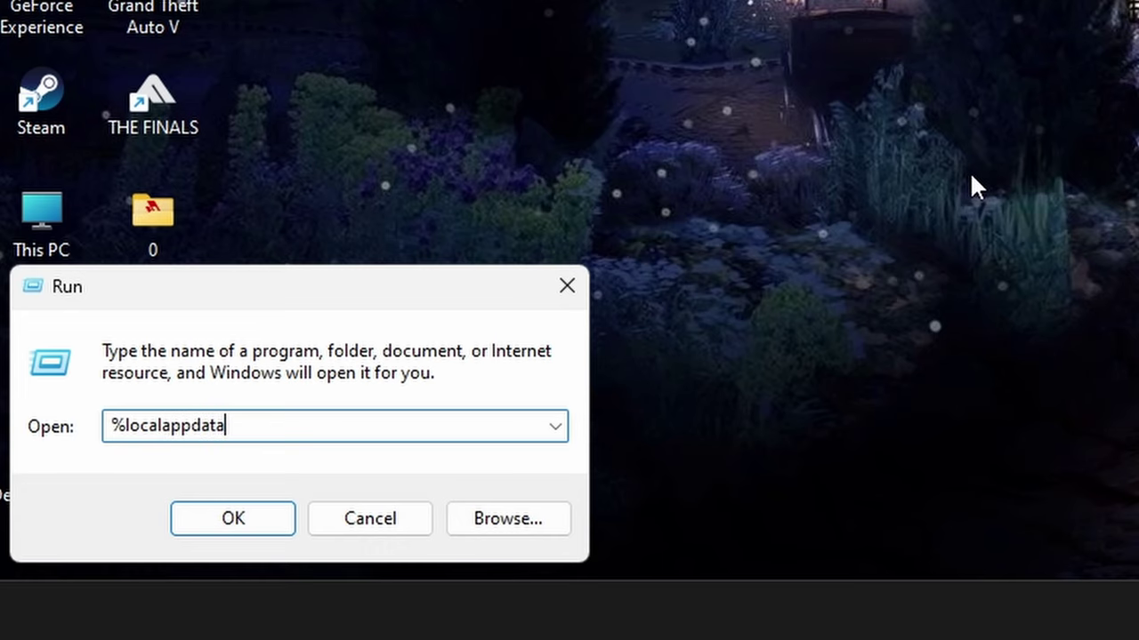
type("%")
- Open %localappdata%\NVIDIA\GLCache and permanently delete its hashed cache folder
key("Return")
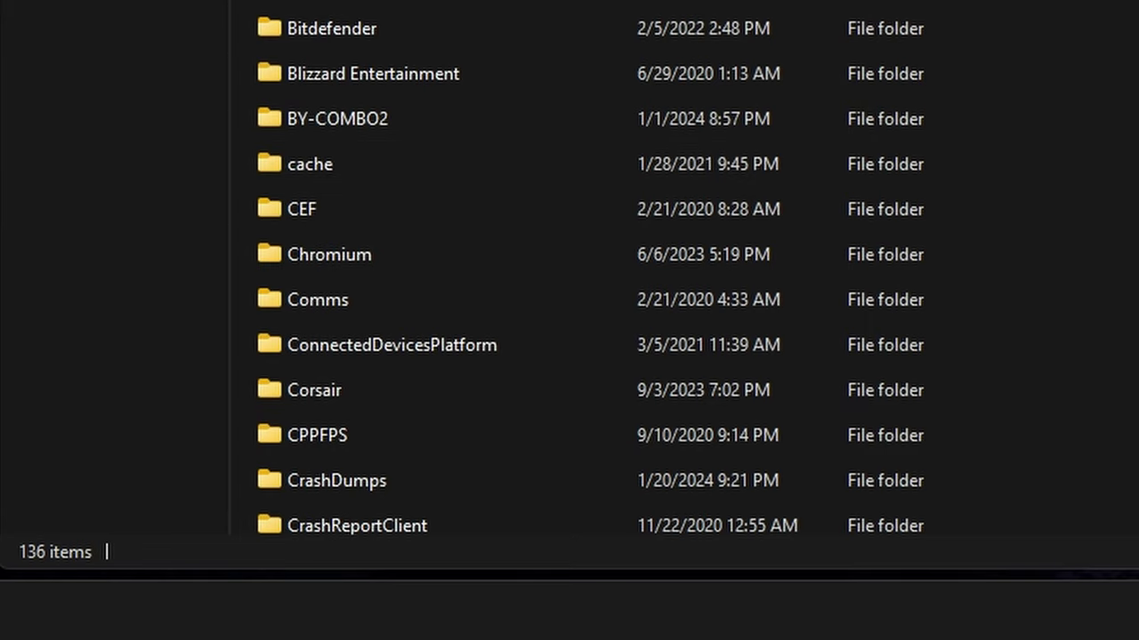
scroll(607, 198, "down", 13)
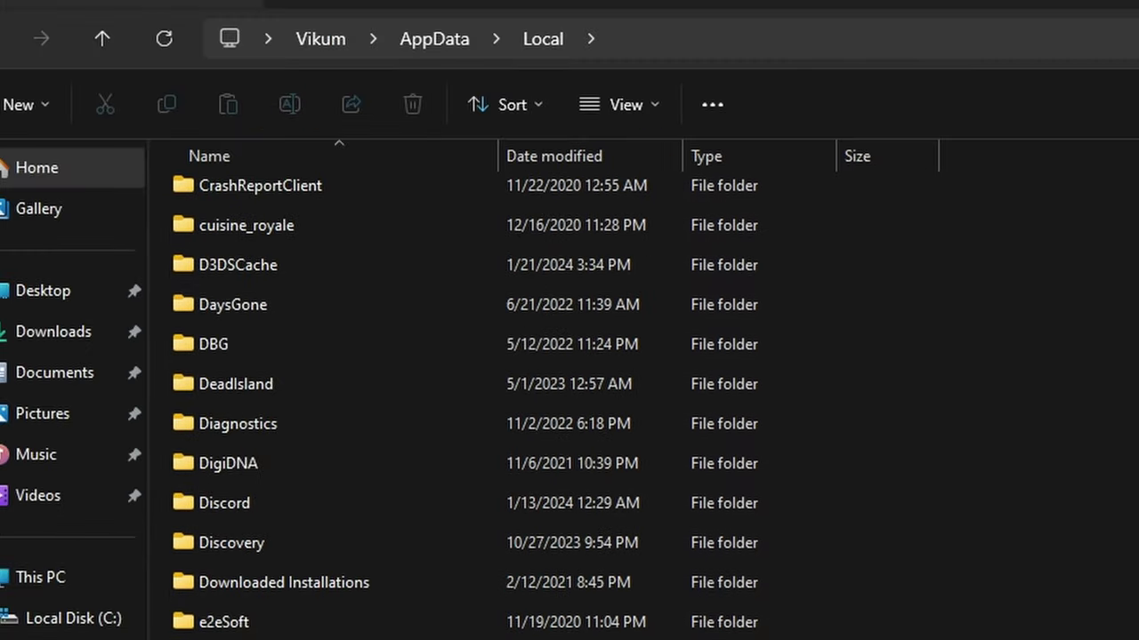
scroll(254, 479, "down", 10)
double_click(225, 508)
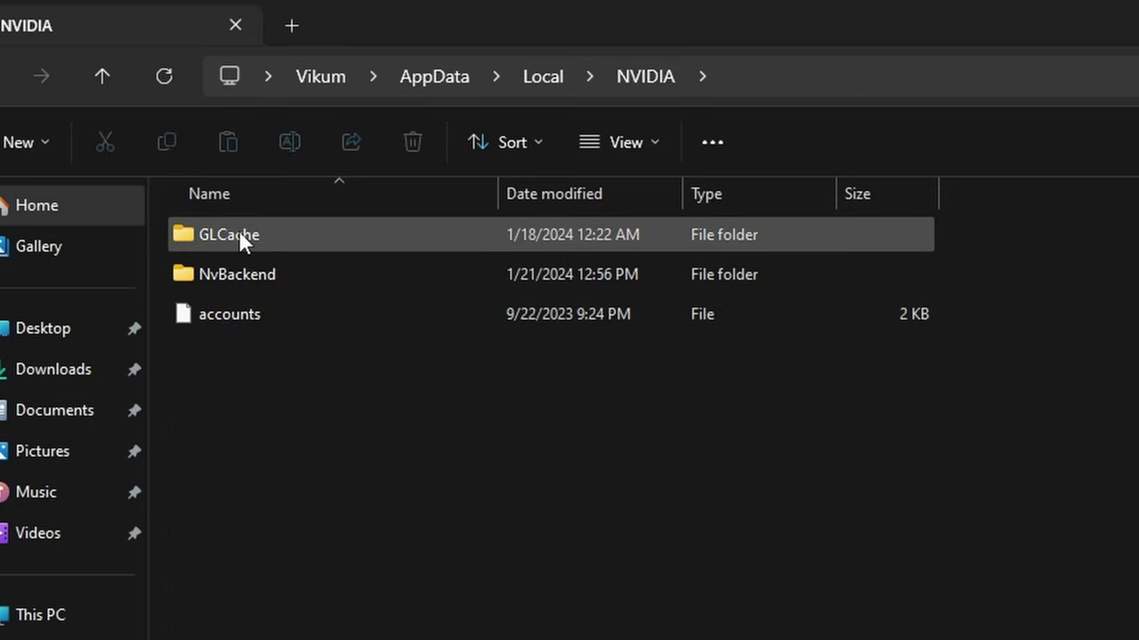
double_click(243, 242)
key("ctrl+a")
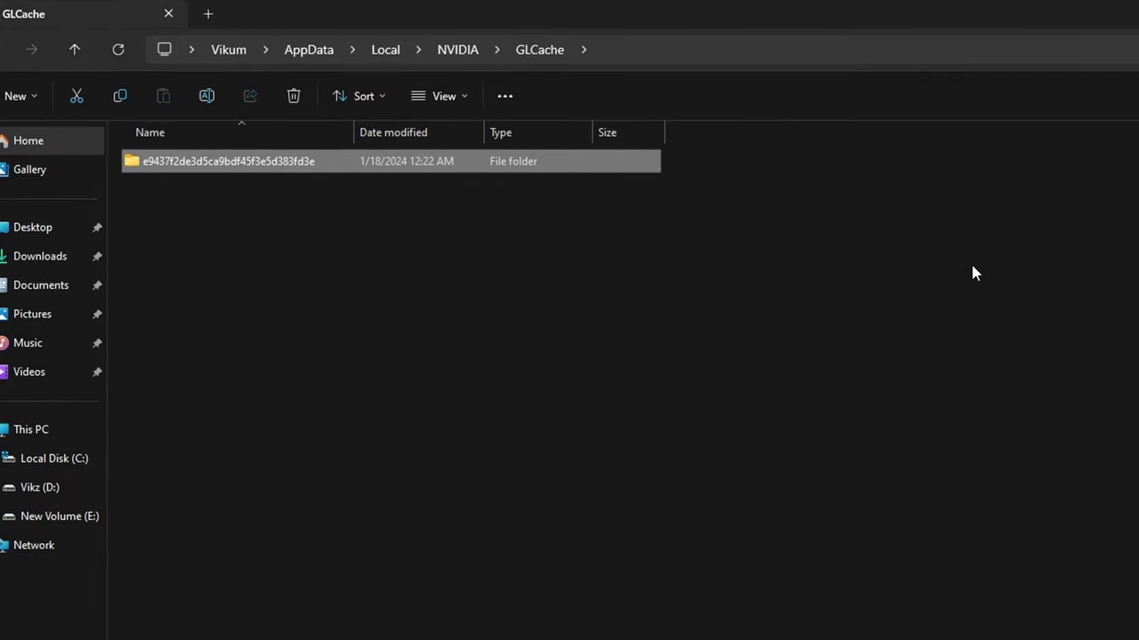
key("shift+Delete")
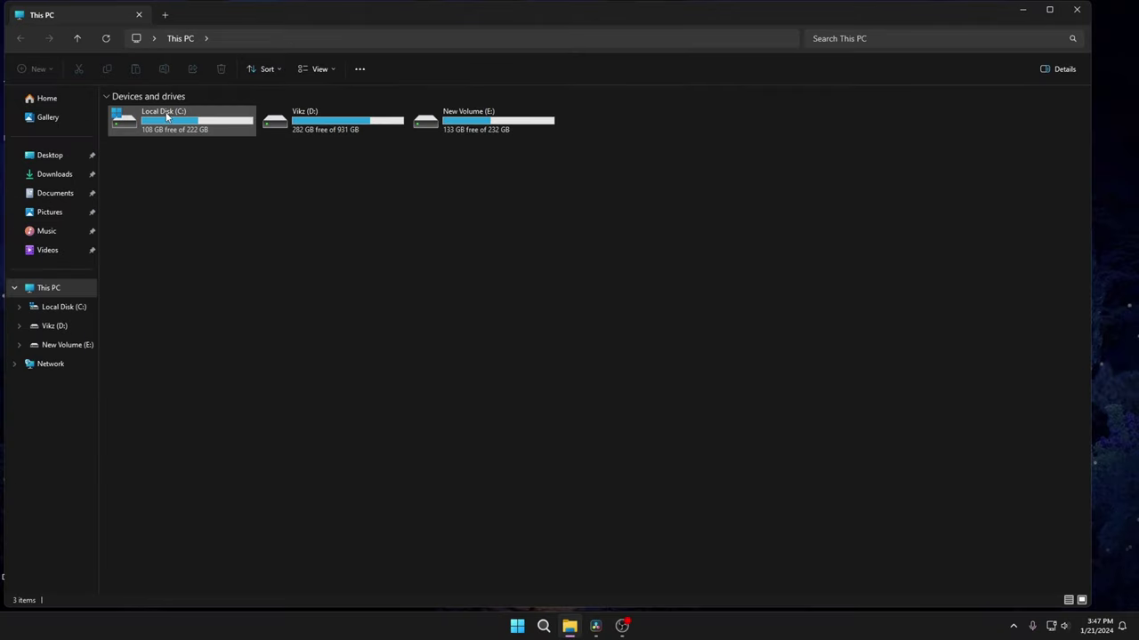
- Browse to the user's profile folder under C:\Users and select AppData
double_click(178, 122)
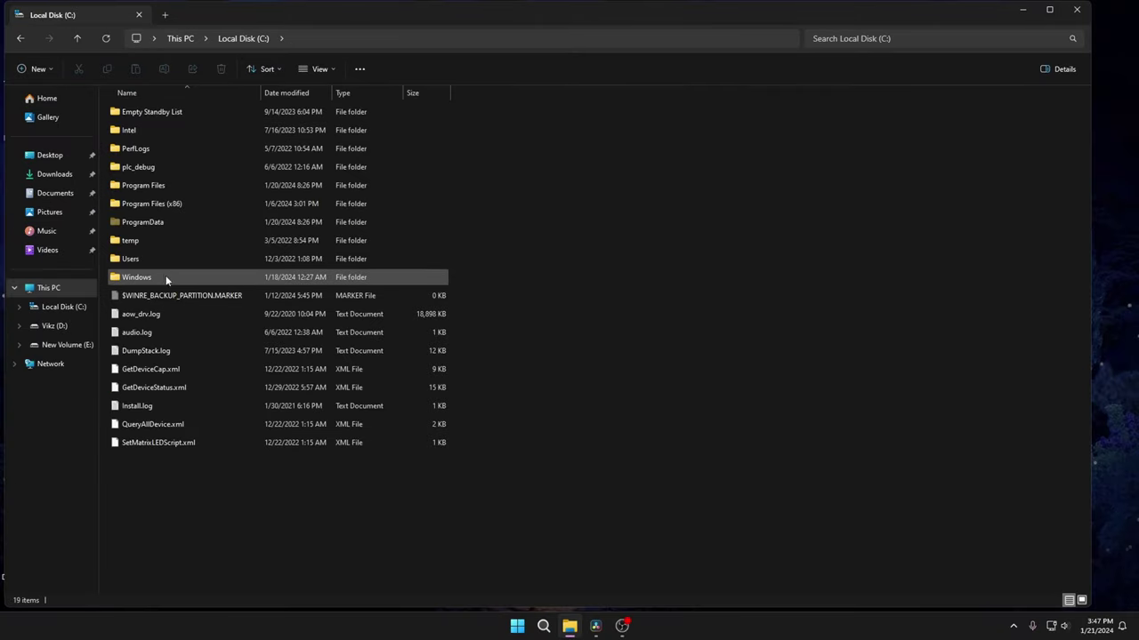
double_click(144, 257)
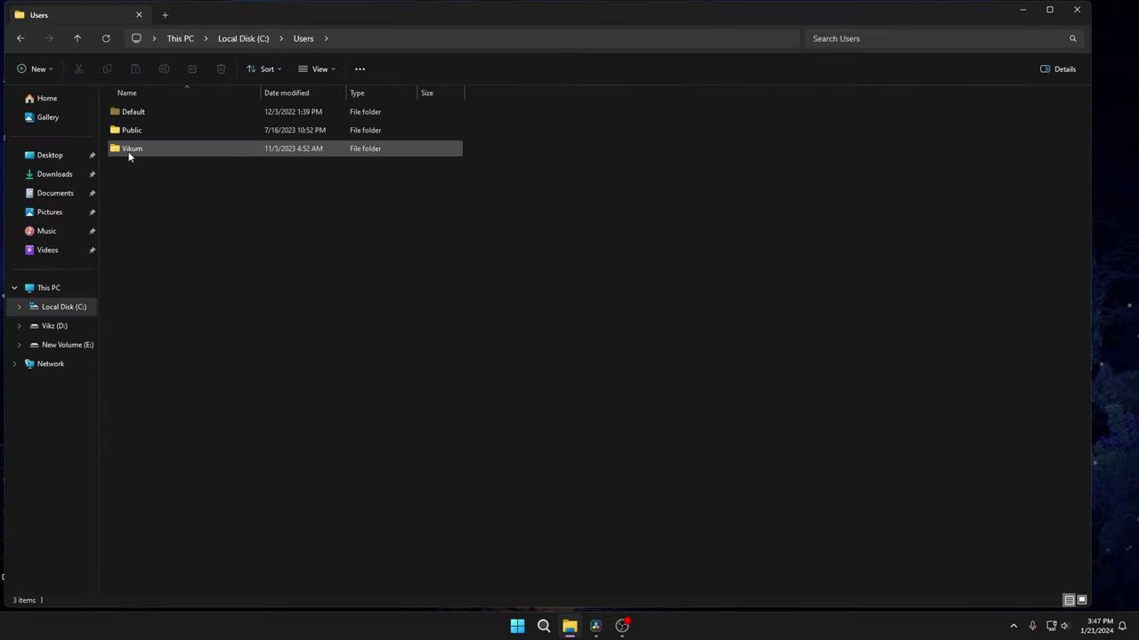
double_click(128, 150)
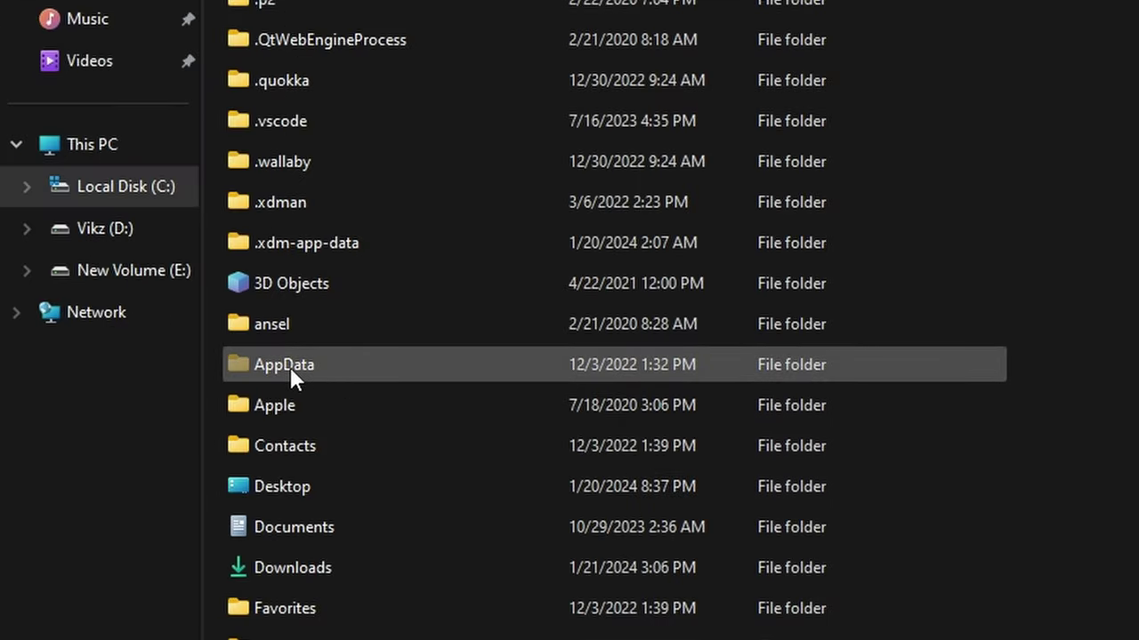
left_click(291, 368)
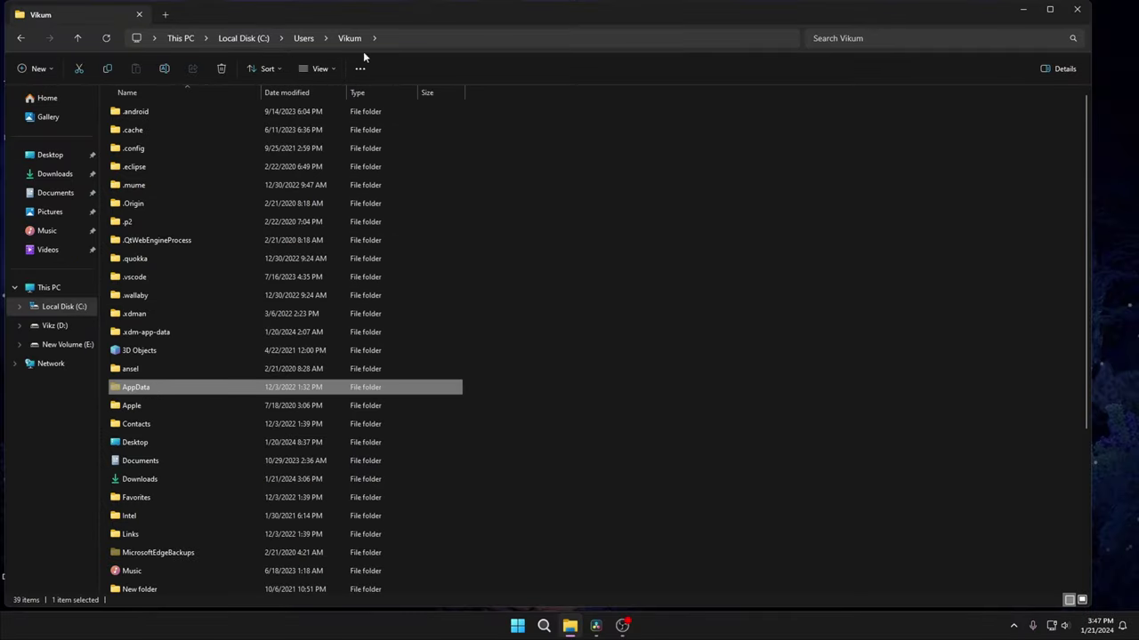
- Show hidden items and open AppData\LocalLow\NVIDIA\PerDriverVersion\DXCache
left_click(334, 71)
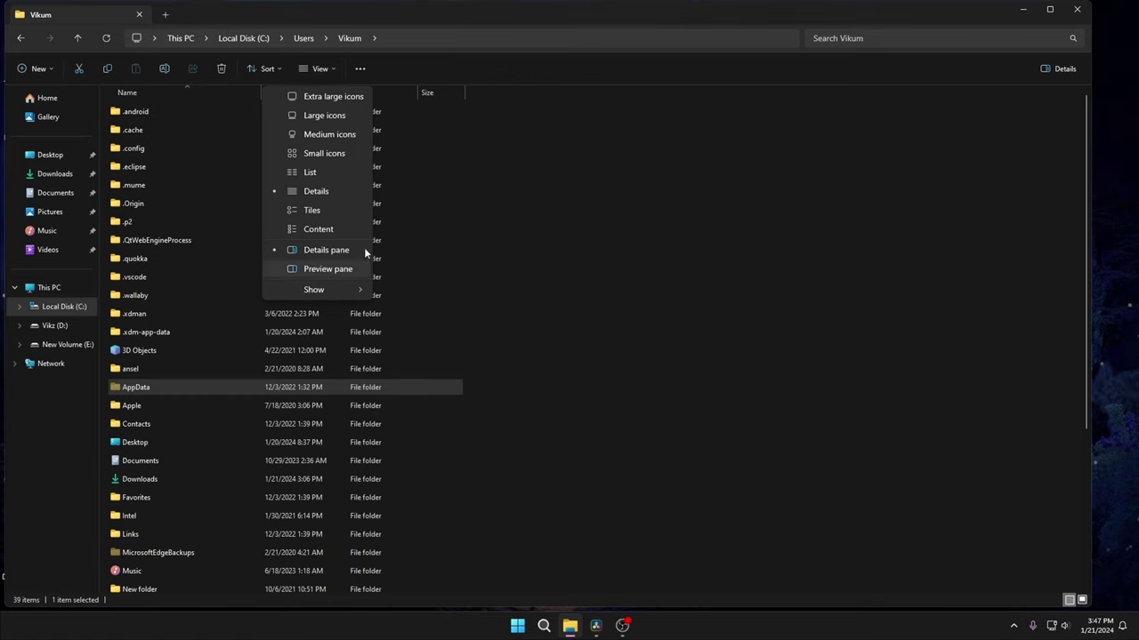
mouse_move(340, 297)
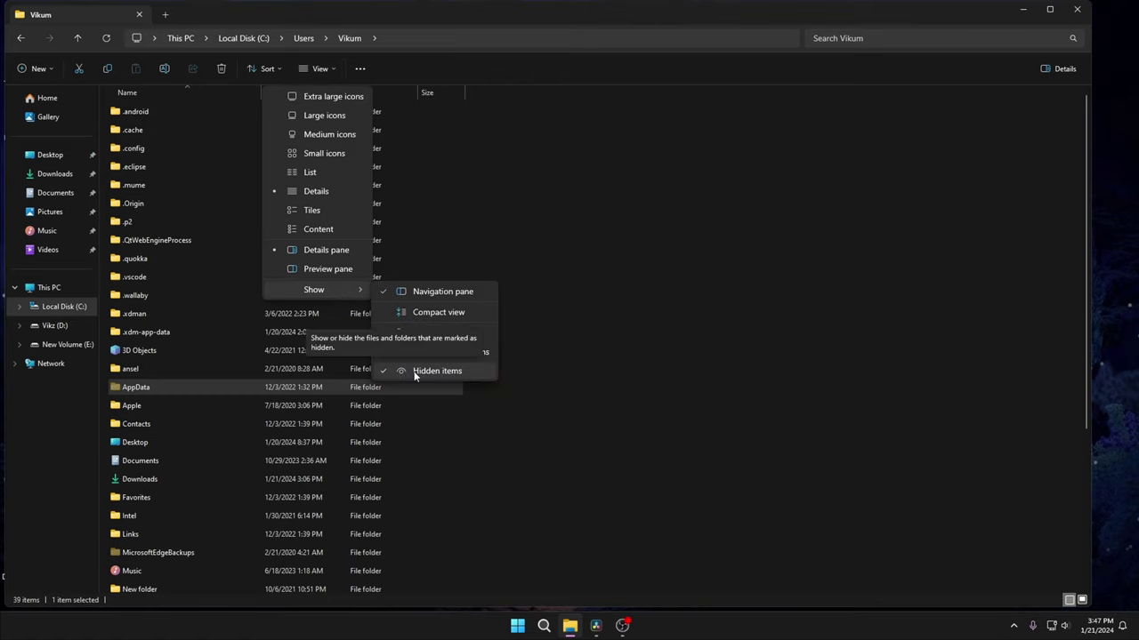
left_click(137, 393)
double_click(138, 393)
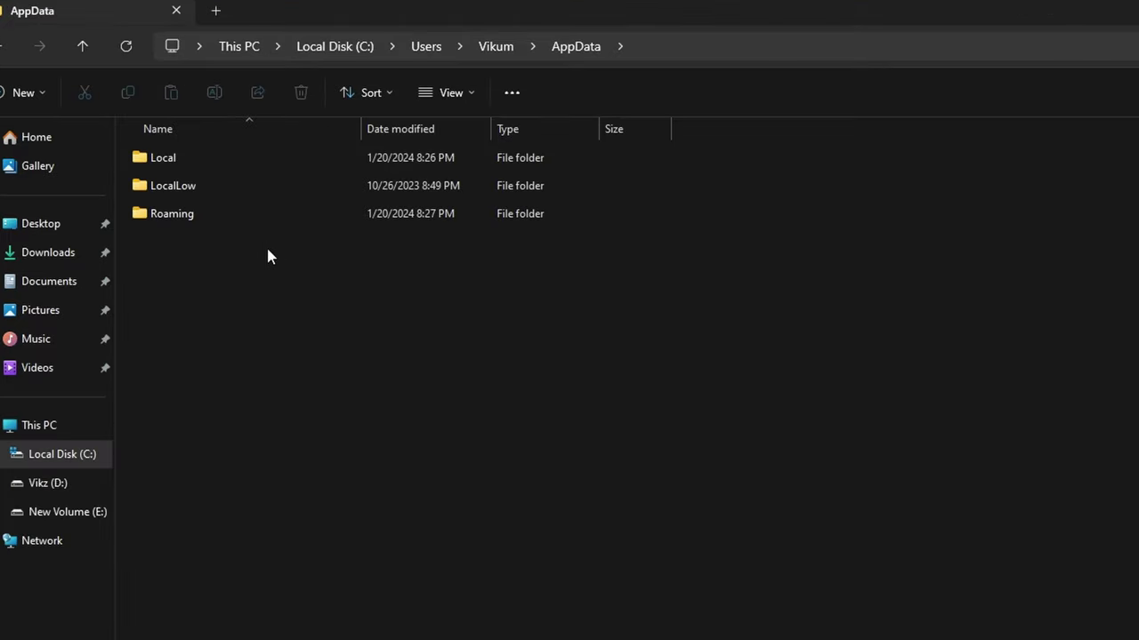
double_click(186, 186)
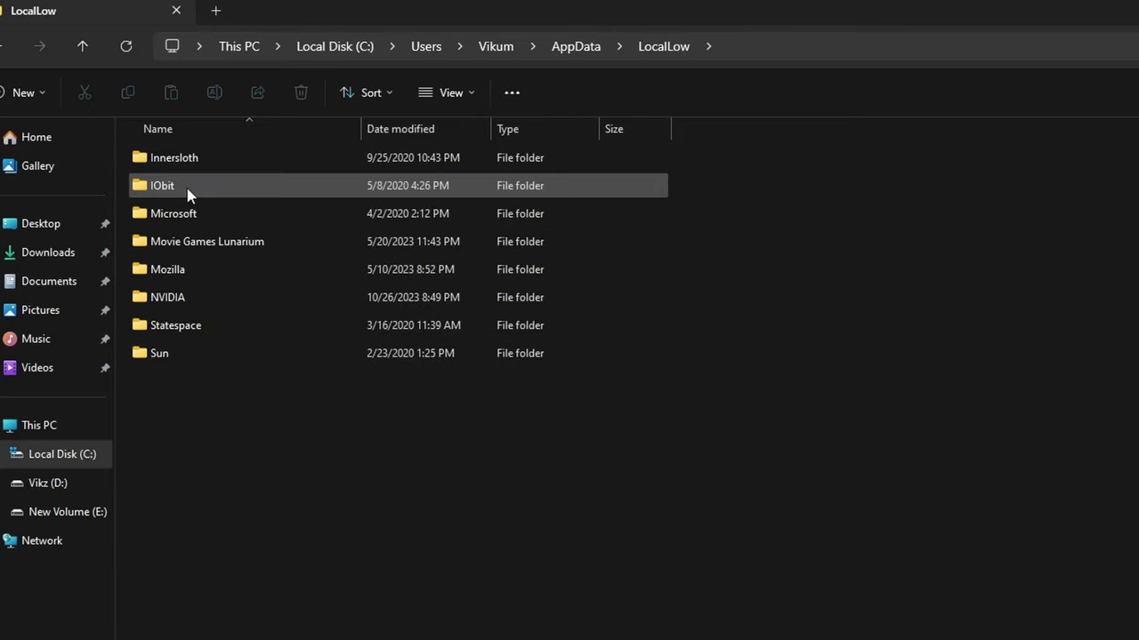
double_click(169, 299)
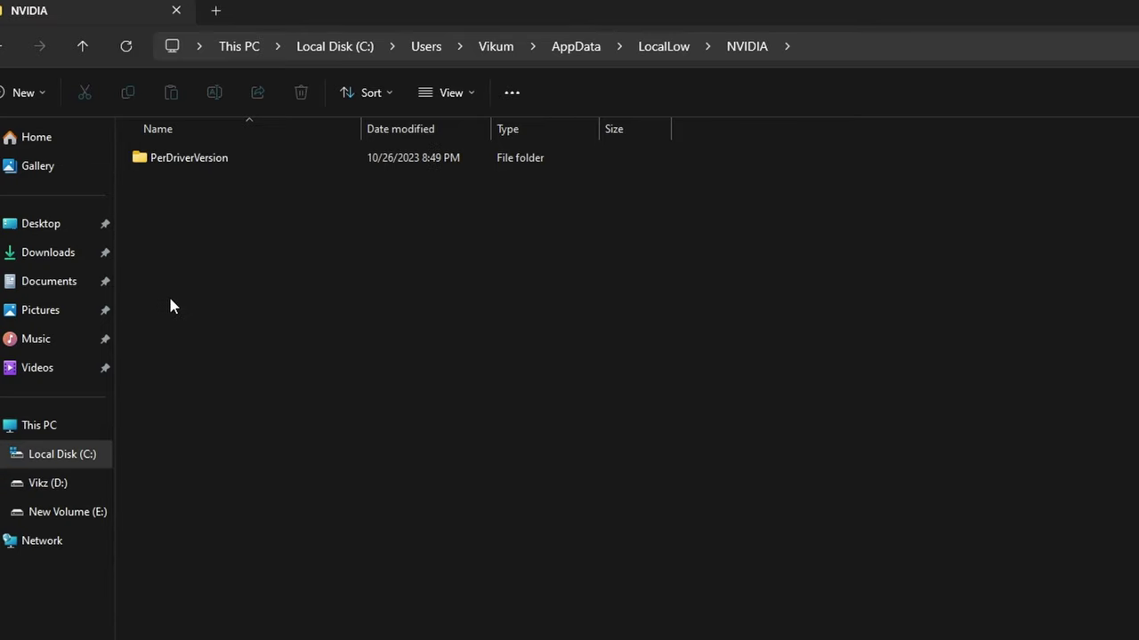
double_click(173, 169)
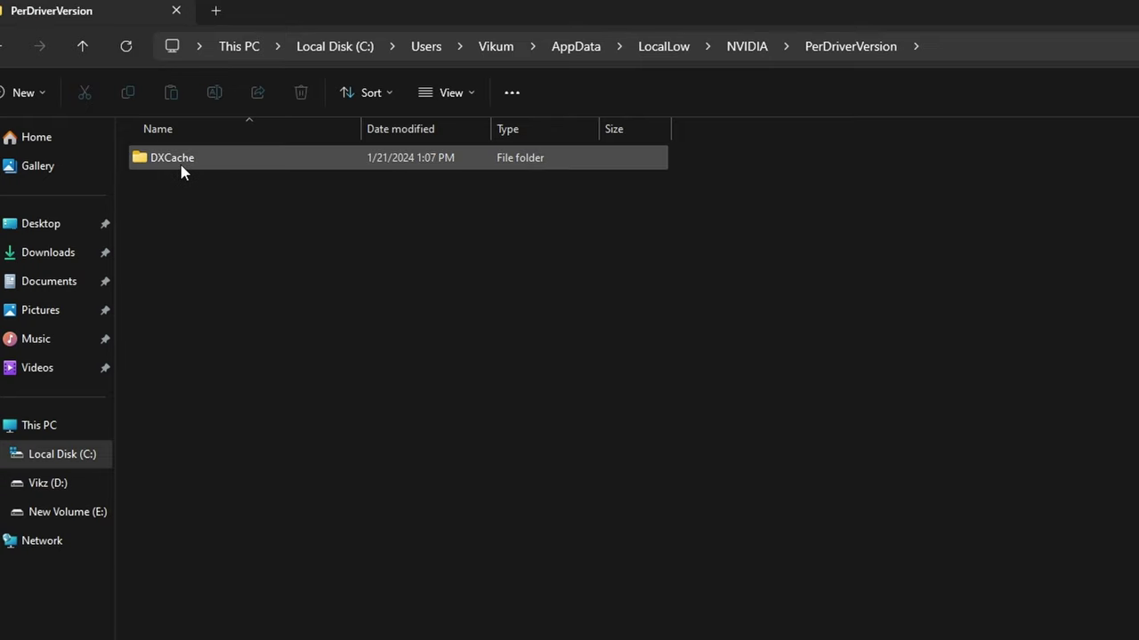
double_click(180, 167)
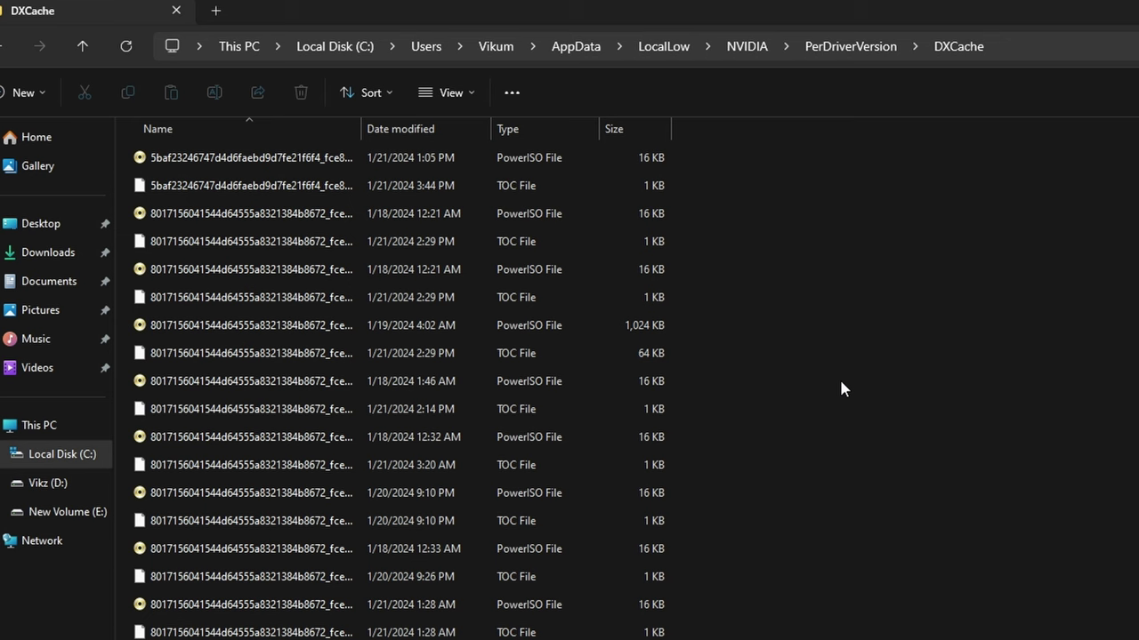
- Select all 205 DXCache files for permanent deletion, then call off the delete
key("ctrl+a")
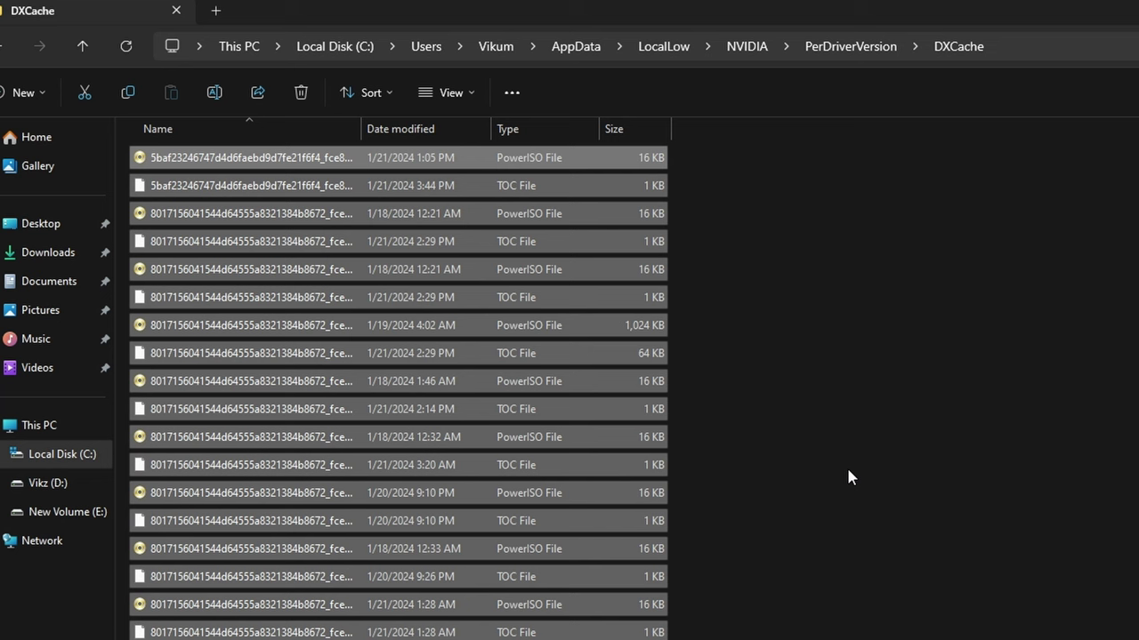
key("shift+Delete")
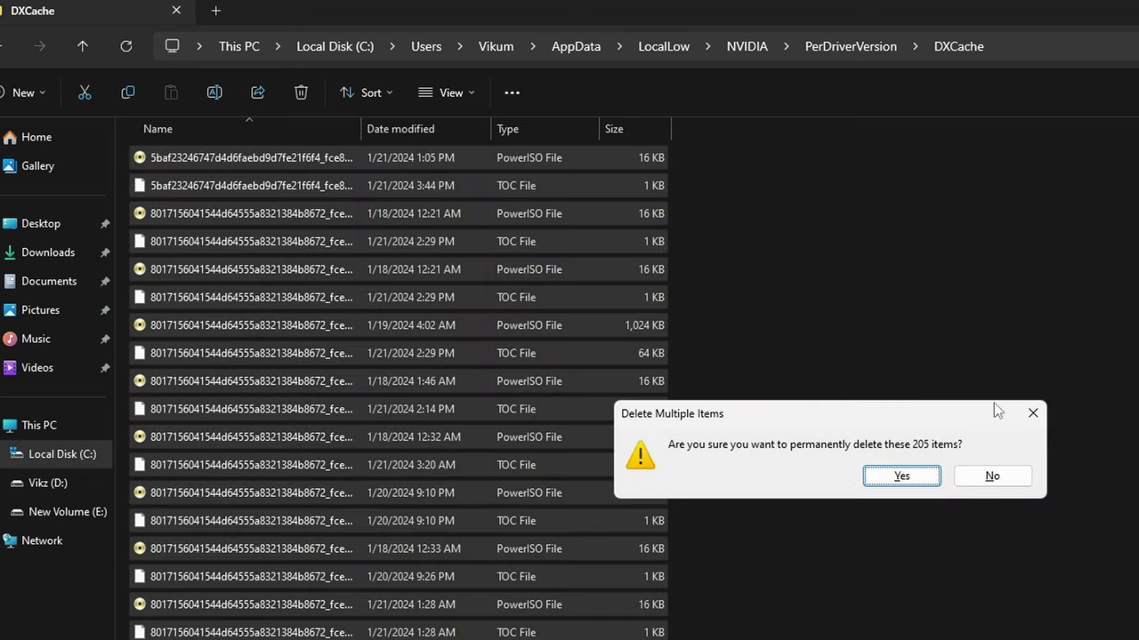
left_click(1031, 414)
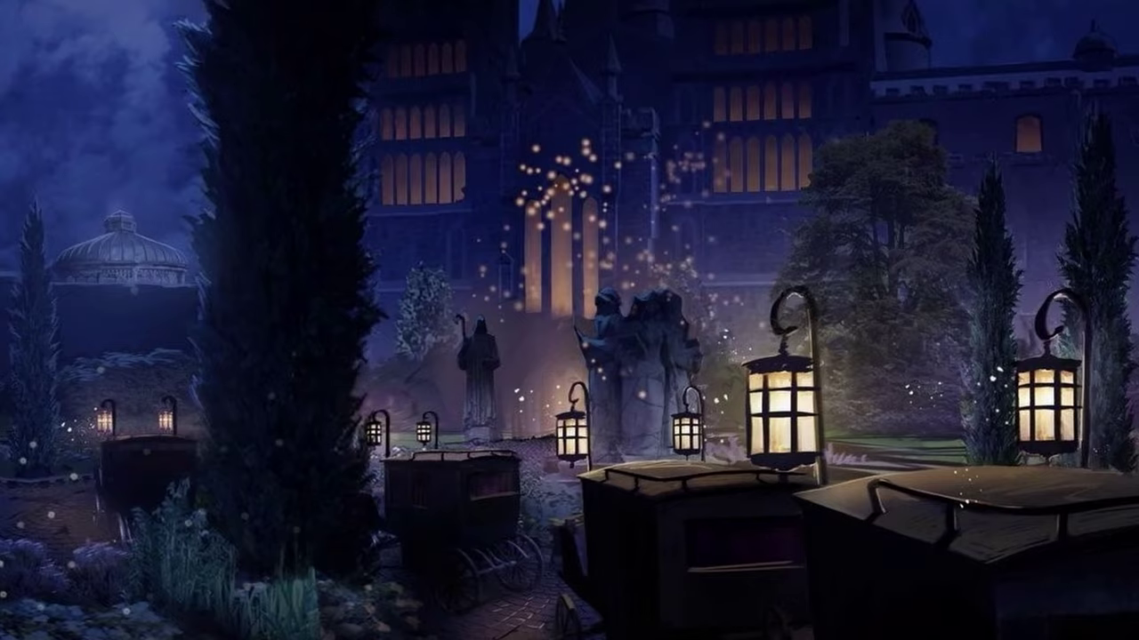
- Run Disk Cleanup's system-file scan on C:, note 46.9 MB freeable, and cancel without cleaning
key("super+s")
type("d")
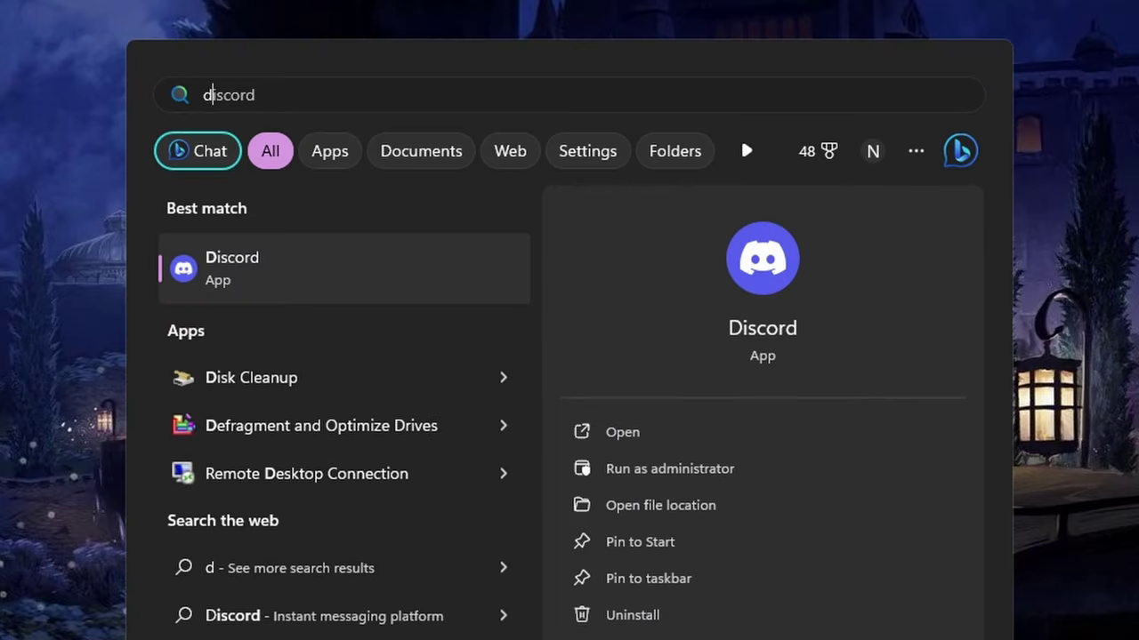
type("i")
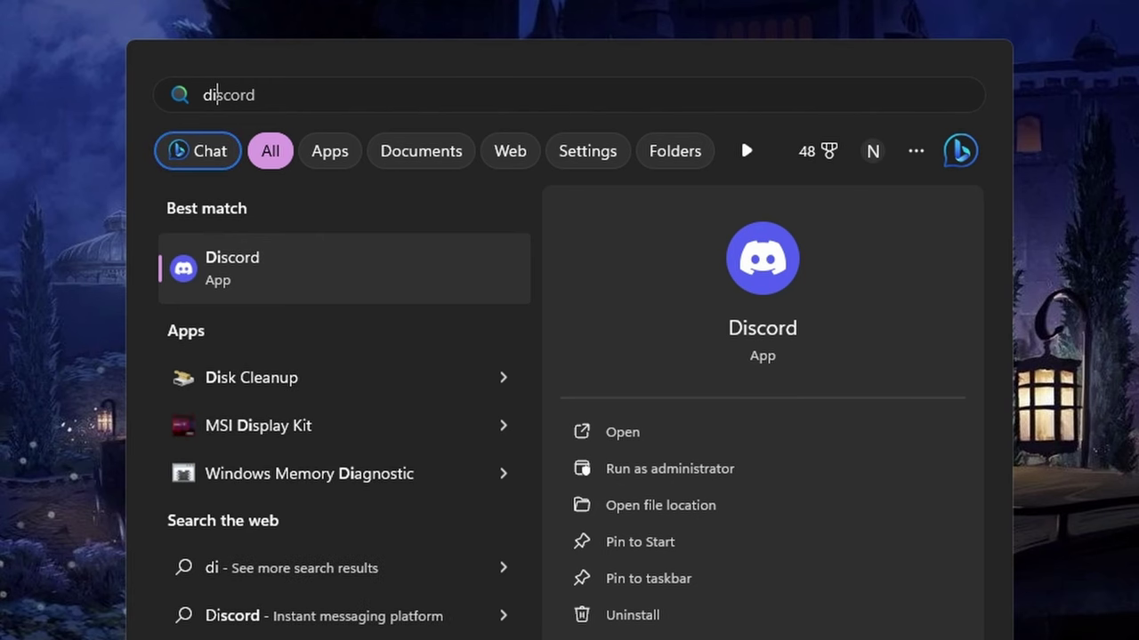
left_click(296, 384)
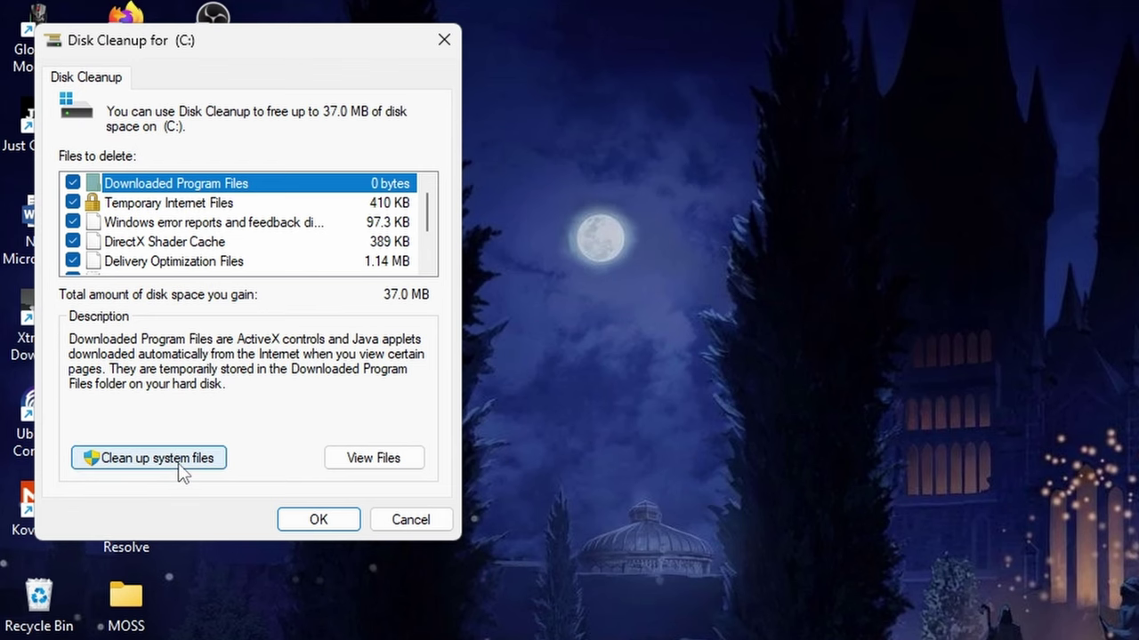
left_click(181, 460)
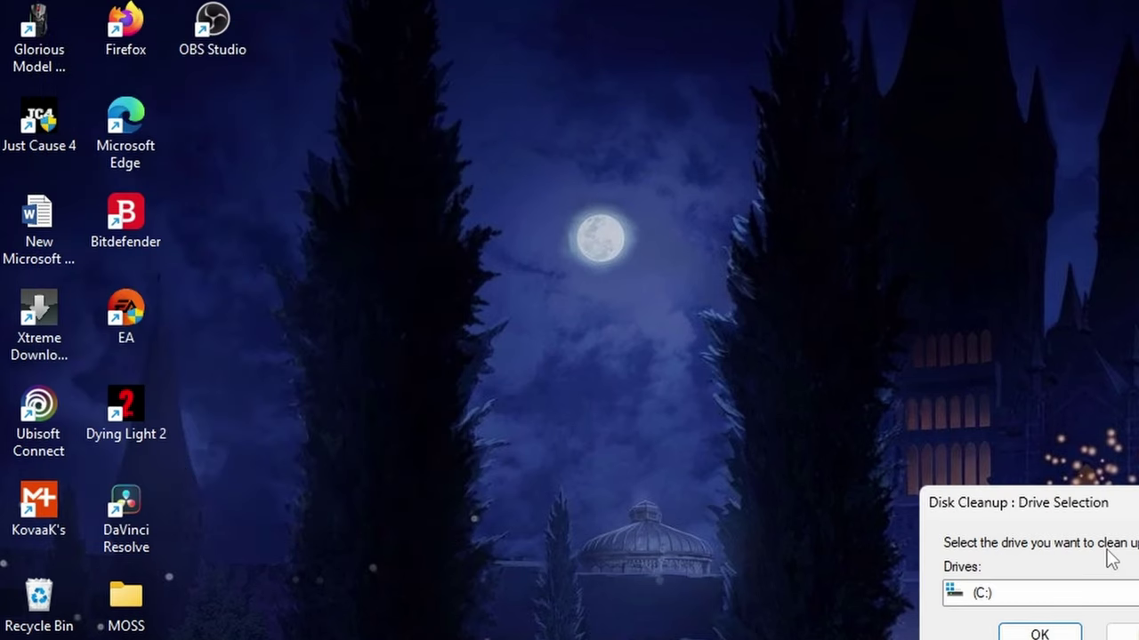
left_click(1036, 633)
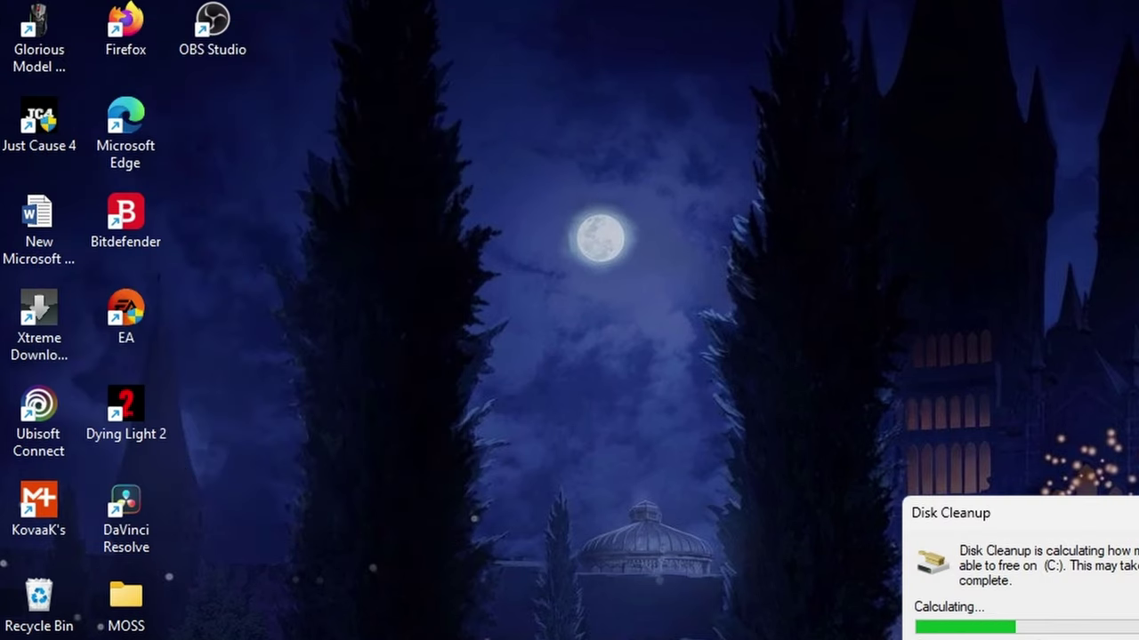
scroll(277, 254, "down", 3)
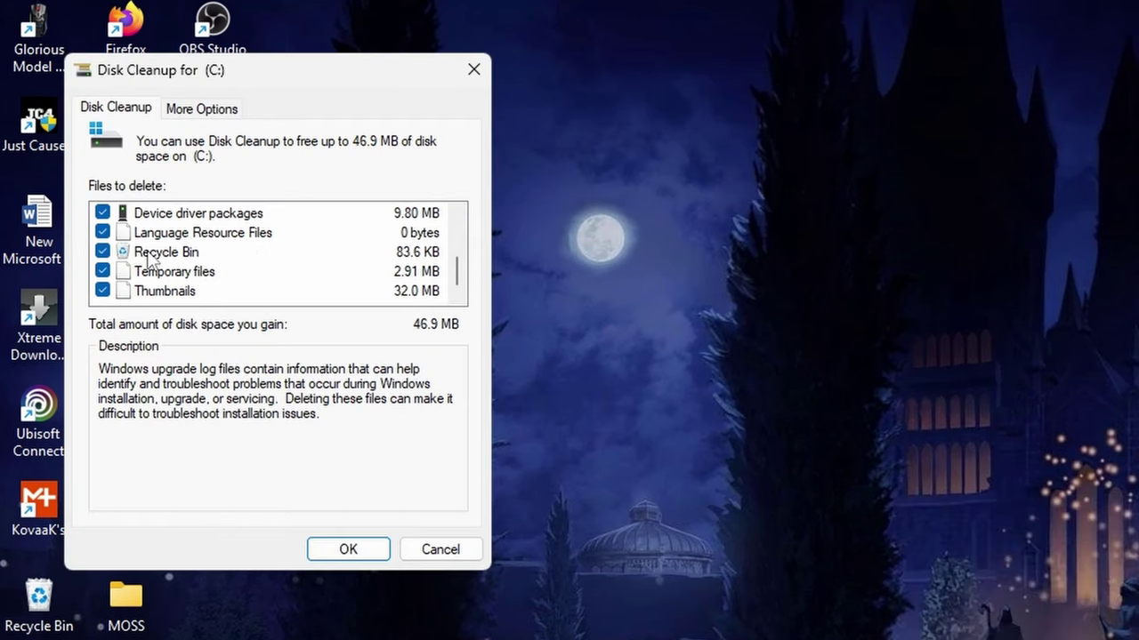
left_click(437, 549)
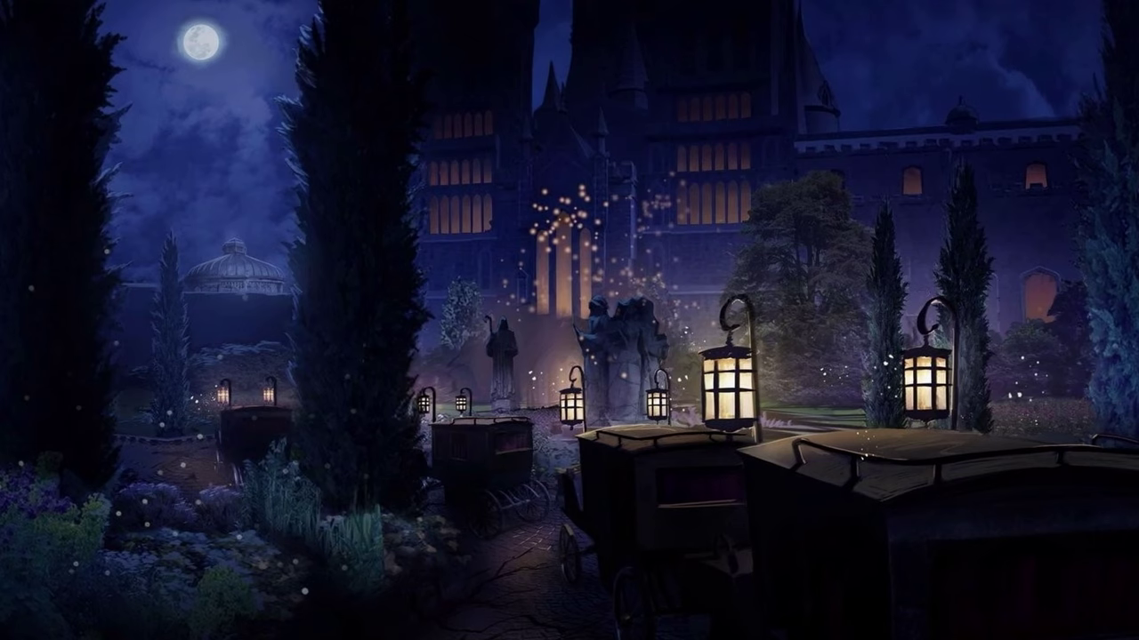
- Open %temp% via Run, select all items for permanent deletion, dismiss the prompt, and close the window
key("super+s")
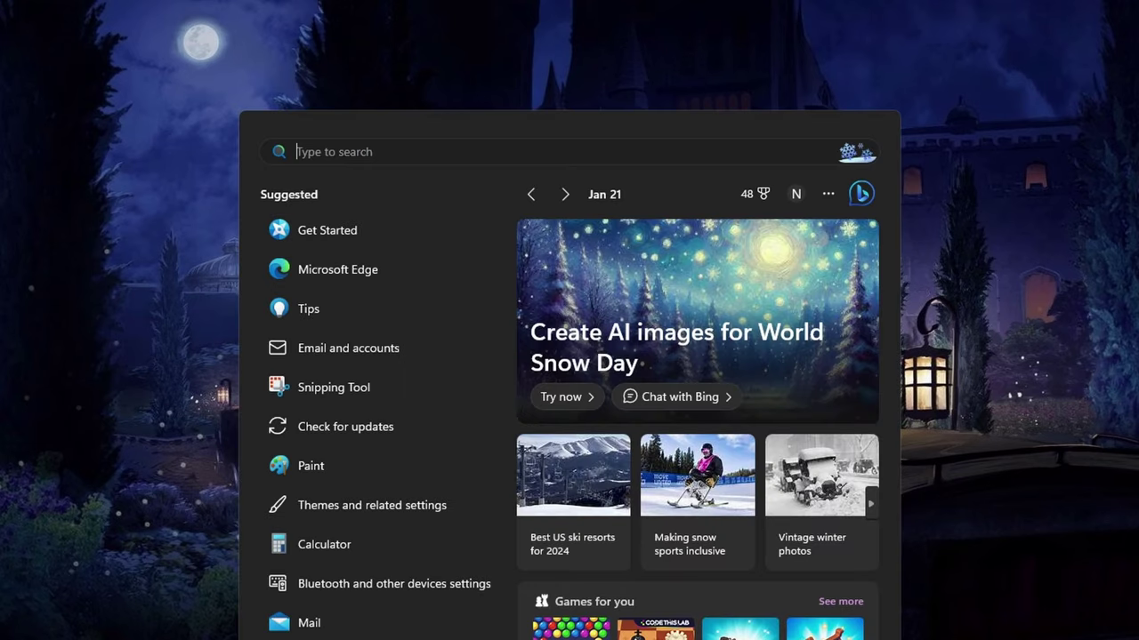
type("run")
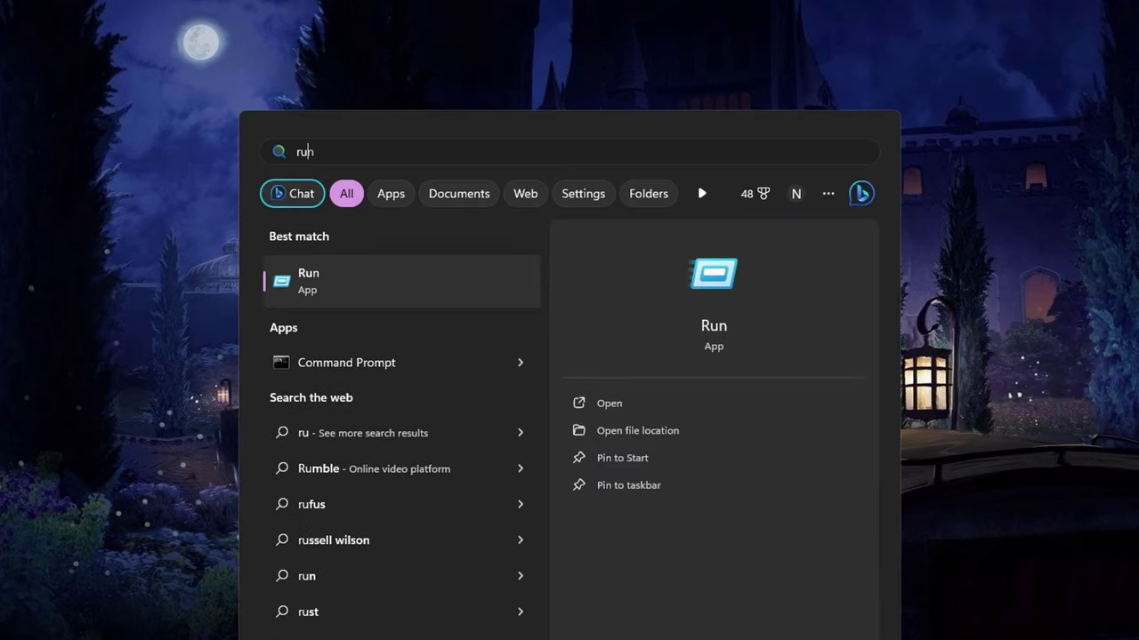
left_click(360, 258)
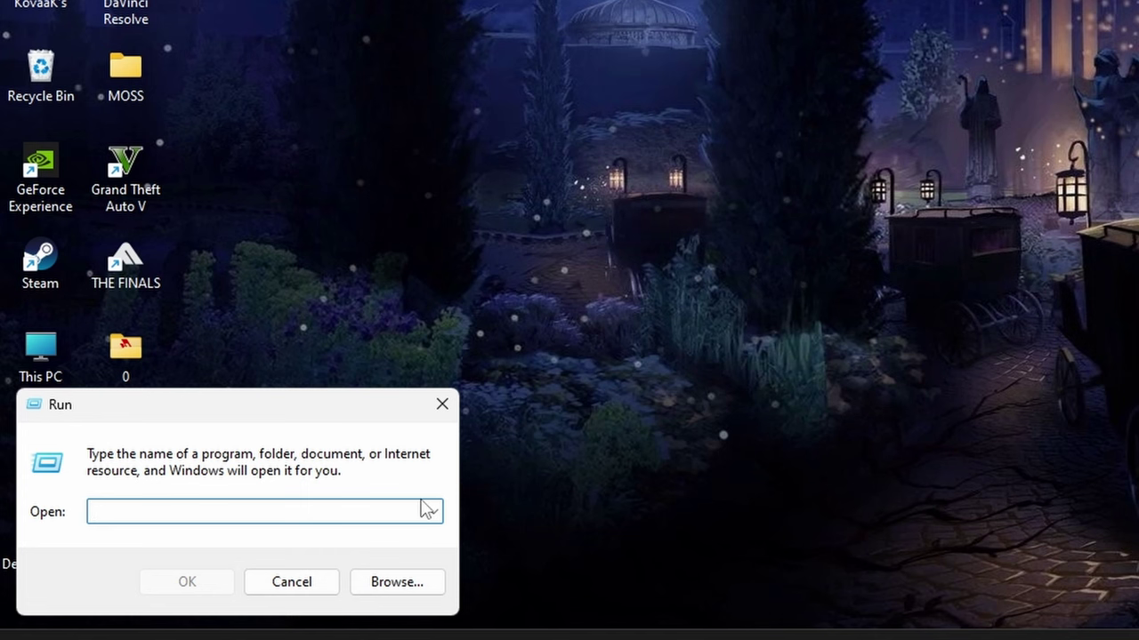
type("%tem")
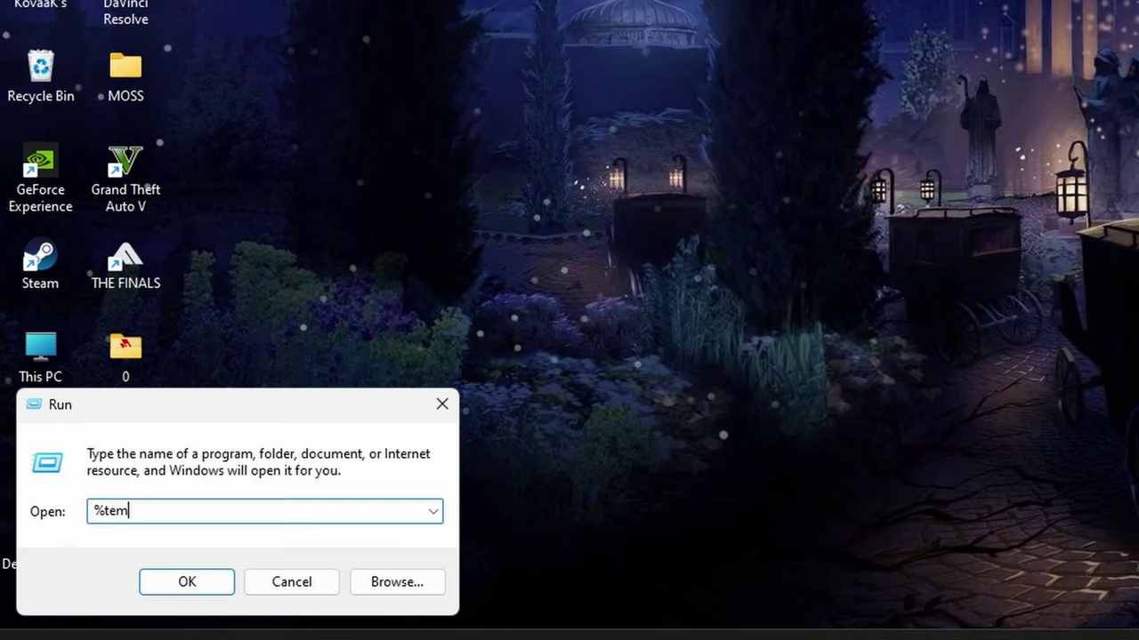
type("p%")
key("Return")
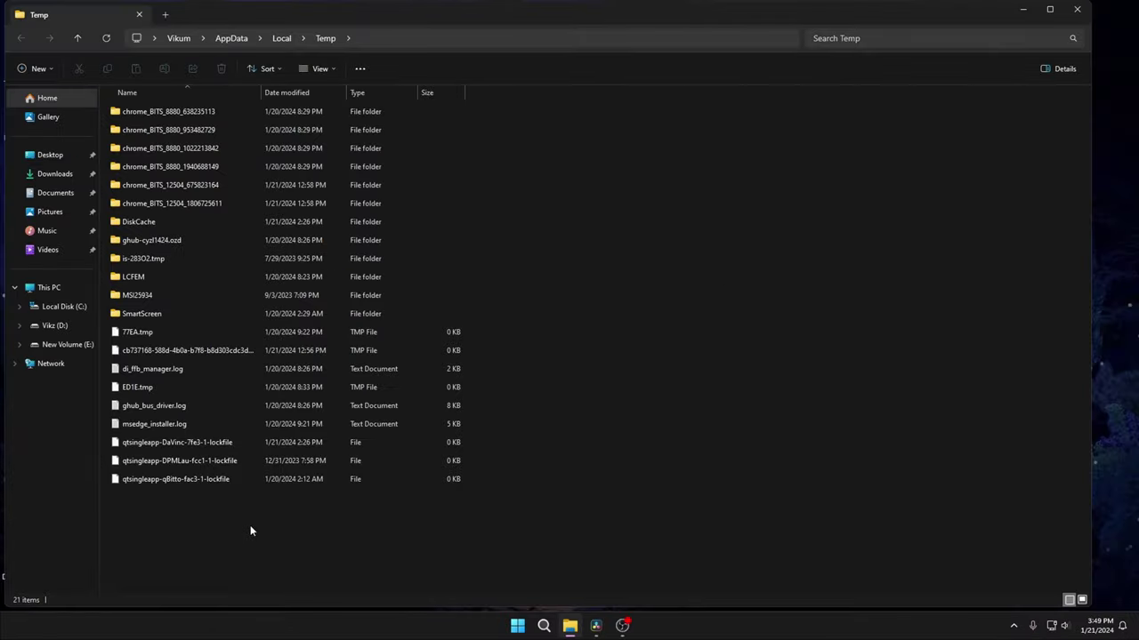
key("ctrl+a")
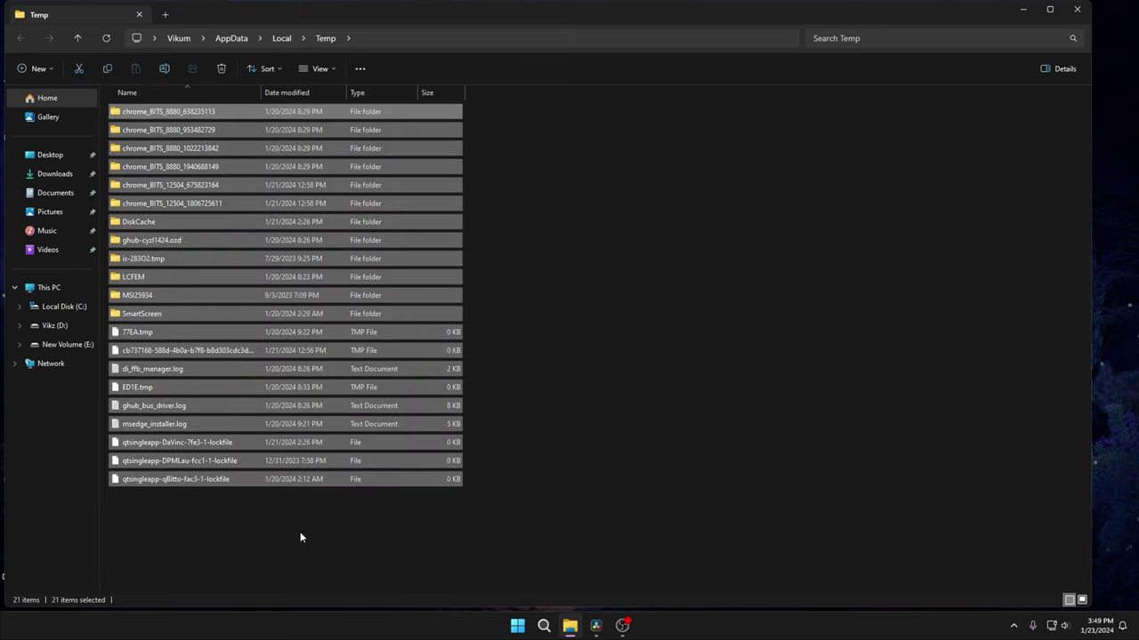
key("shift+Delete")
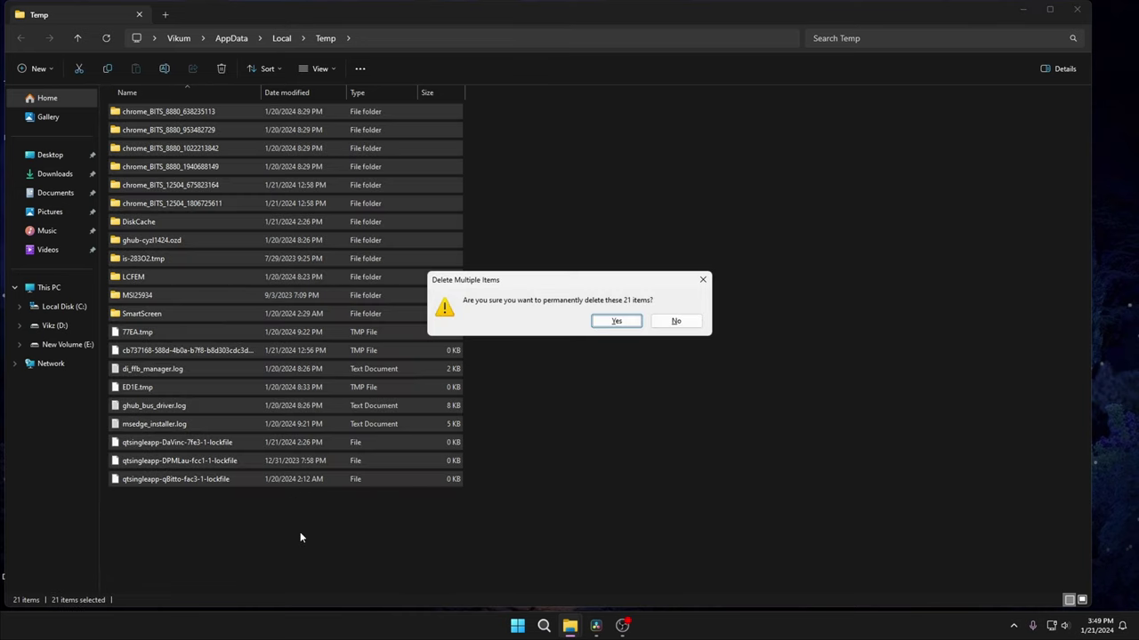
left_click(702, 281)
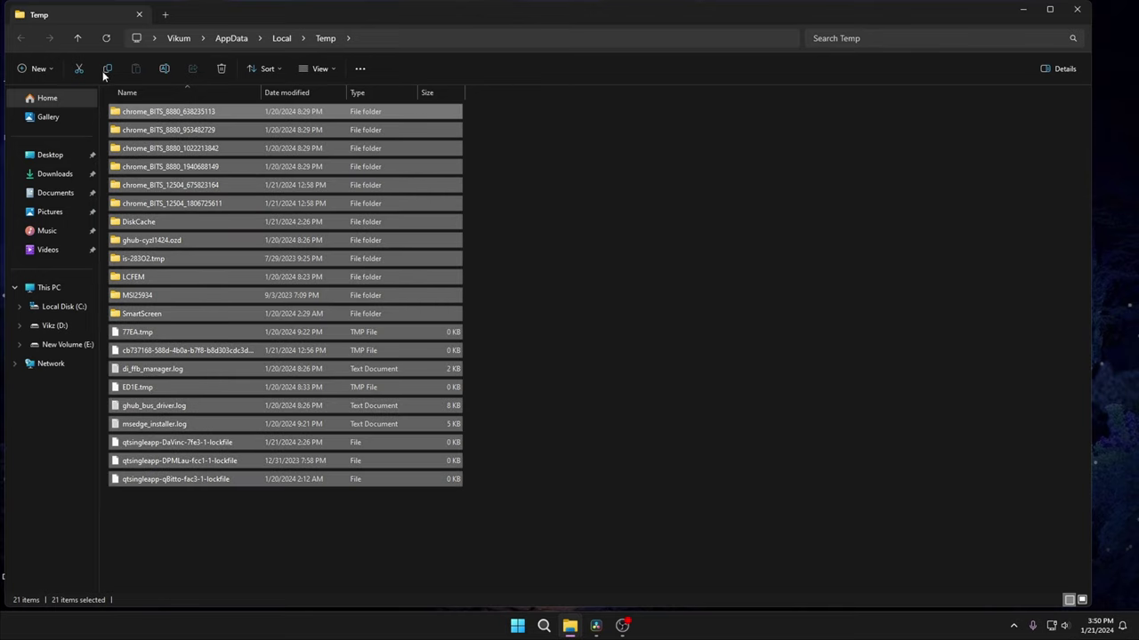
left_click(1077, 9)
- Open C:\Windows\Temp via Run with 'temp' and select all five files
left_click(543, 625)
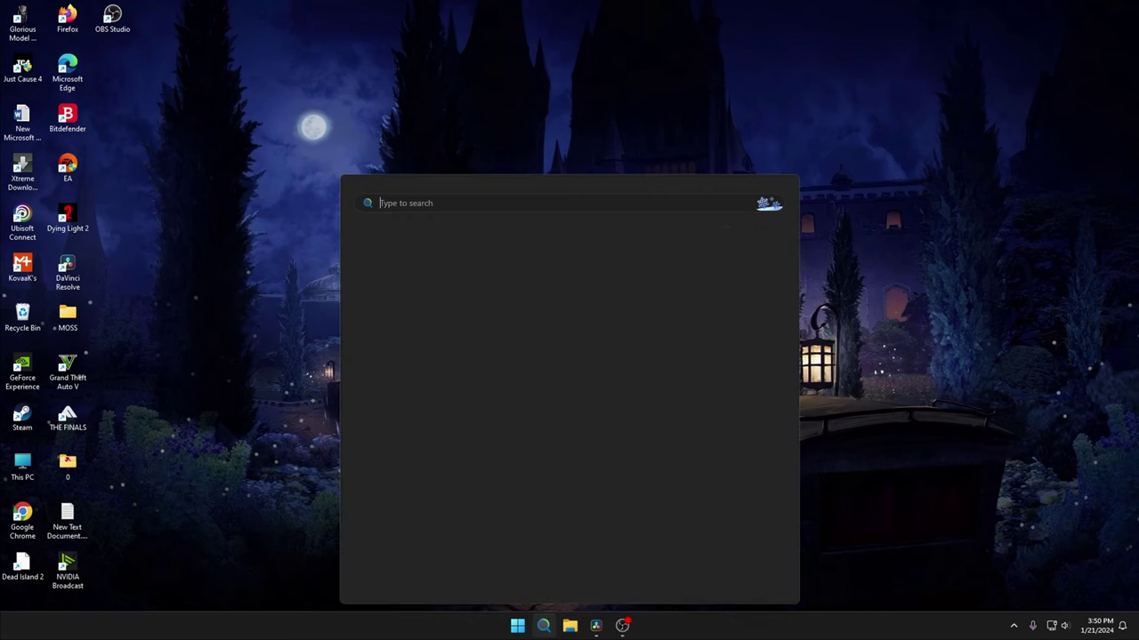
type("run")
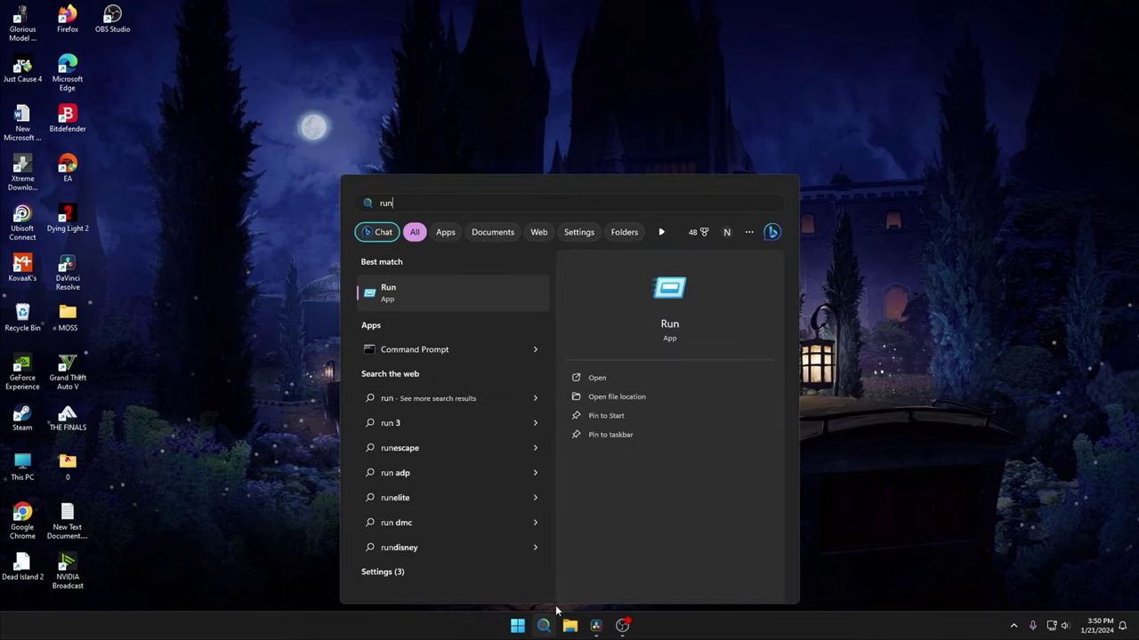
key("Return")
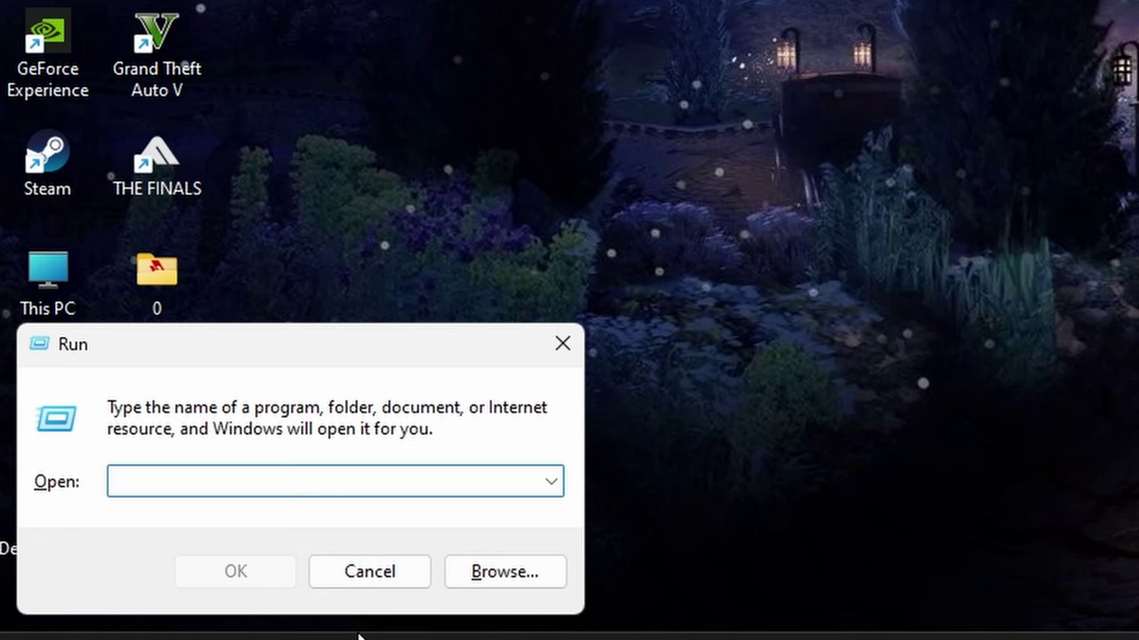
type("temp")
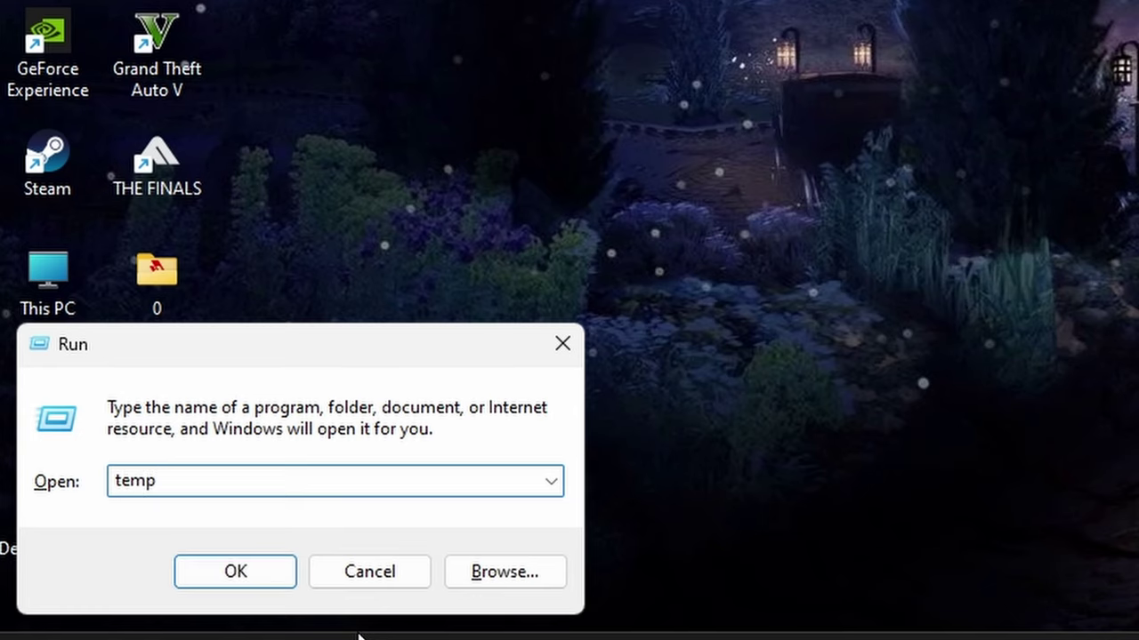
key("Return")
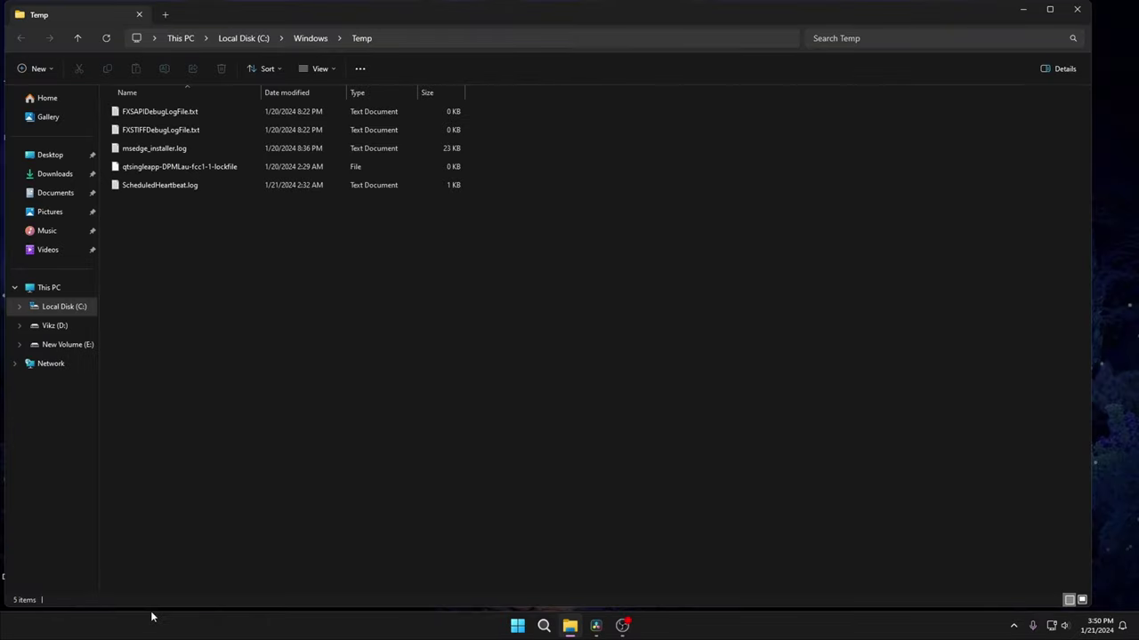
left_click_drag(247, 274, 178, 107)
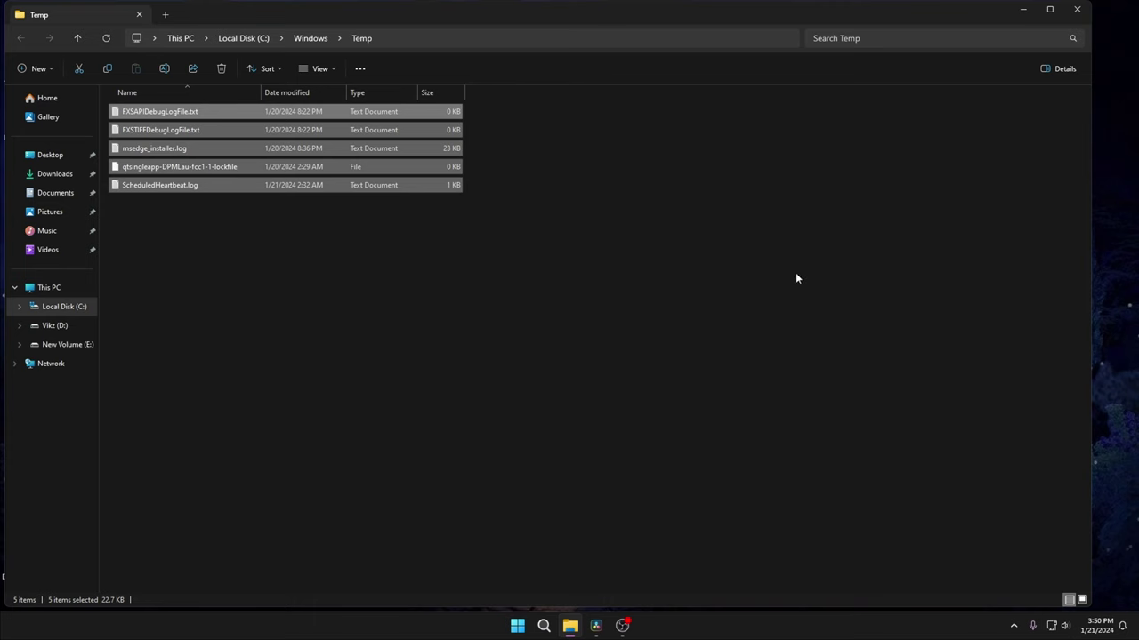
- Close Windows Temp and open C:\Windows\Prefetch via Run, granting folder access
left_click(1076, 9)
left_click(545, 626)
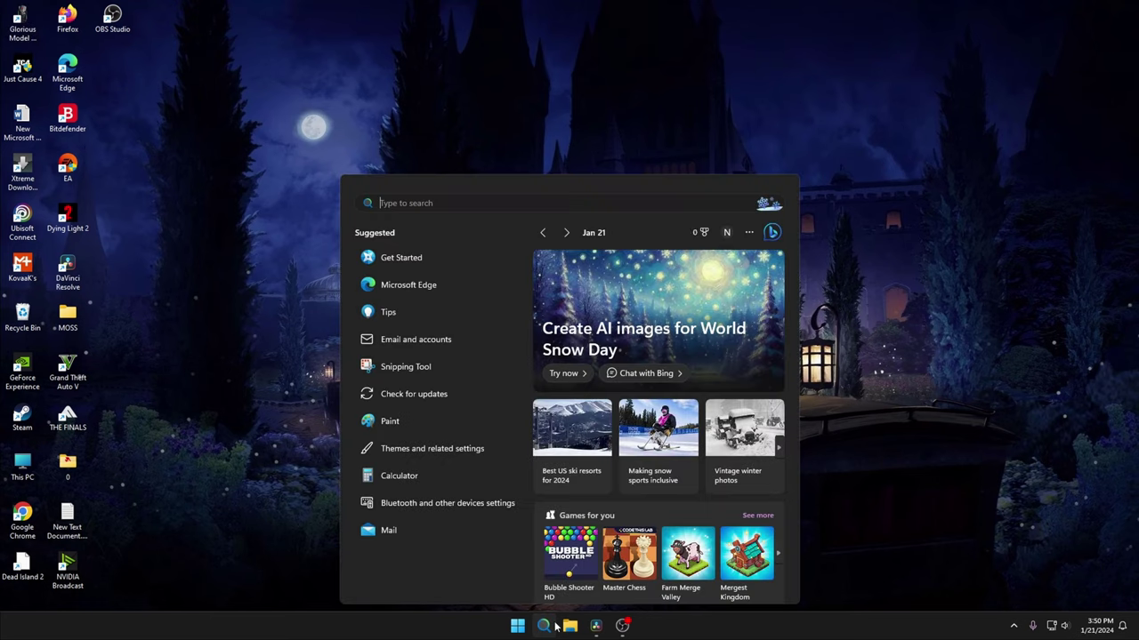
type("run")
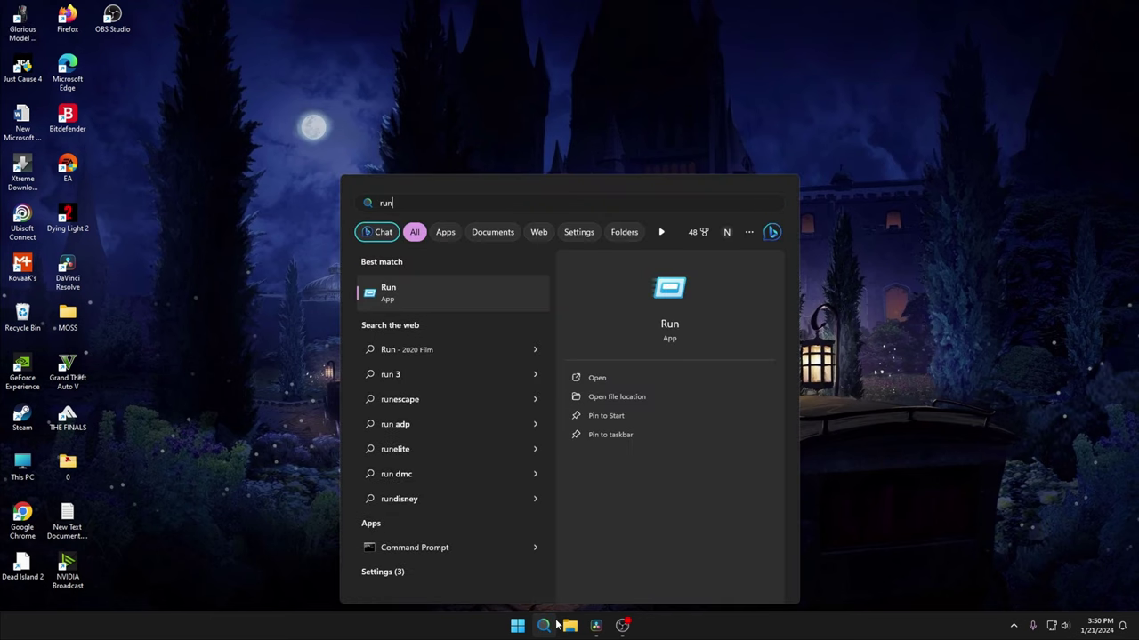
key("Return")
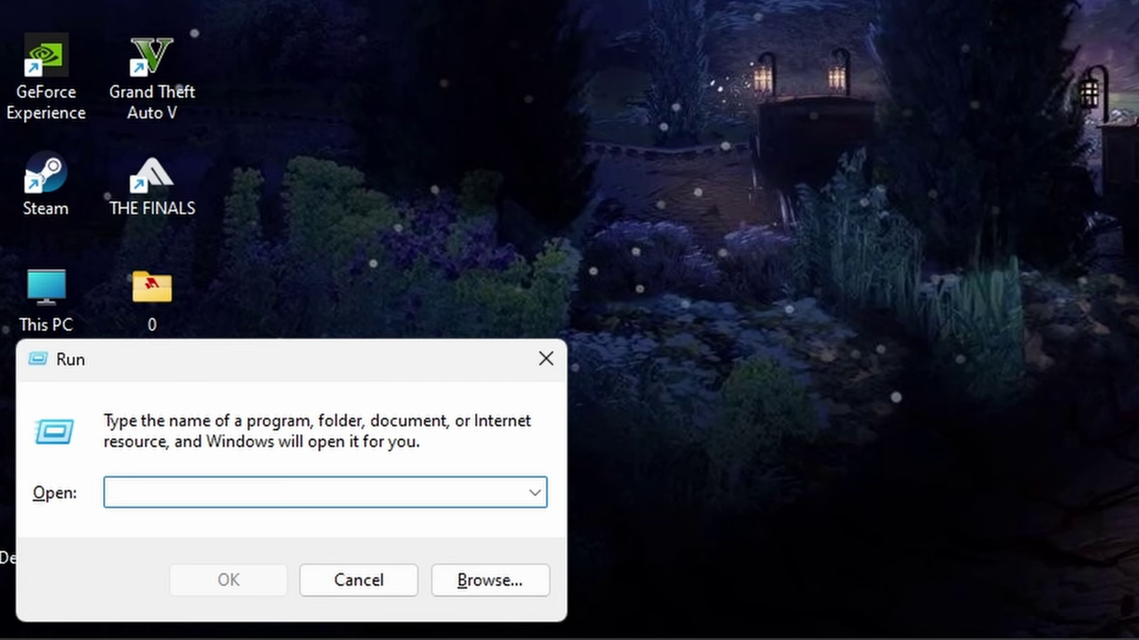
type("prefetch")
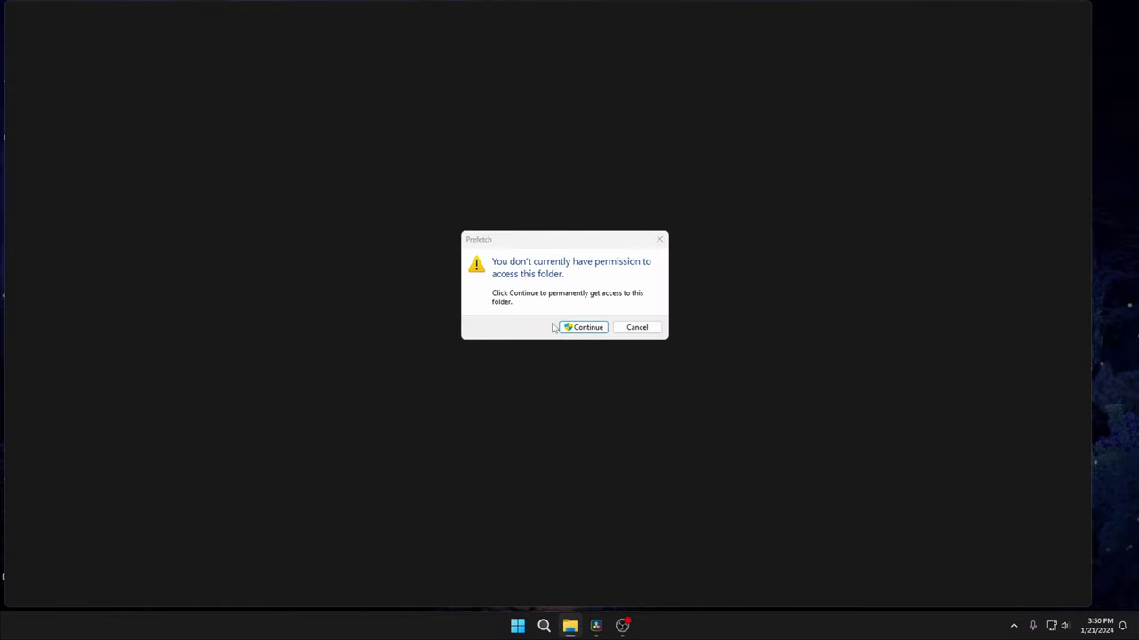
left_click(569, 328)
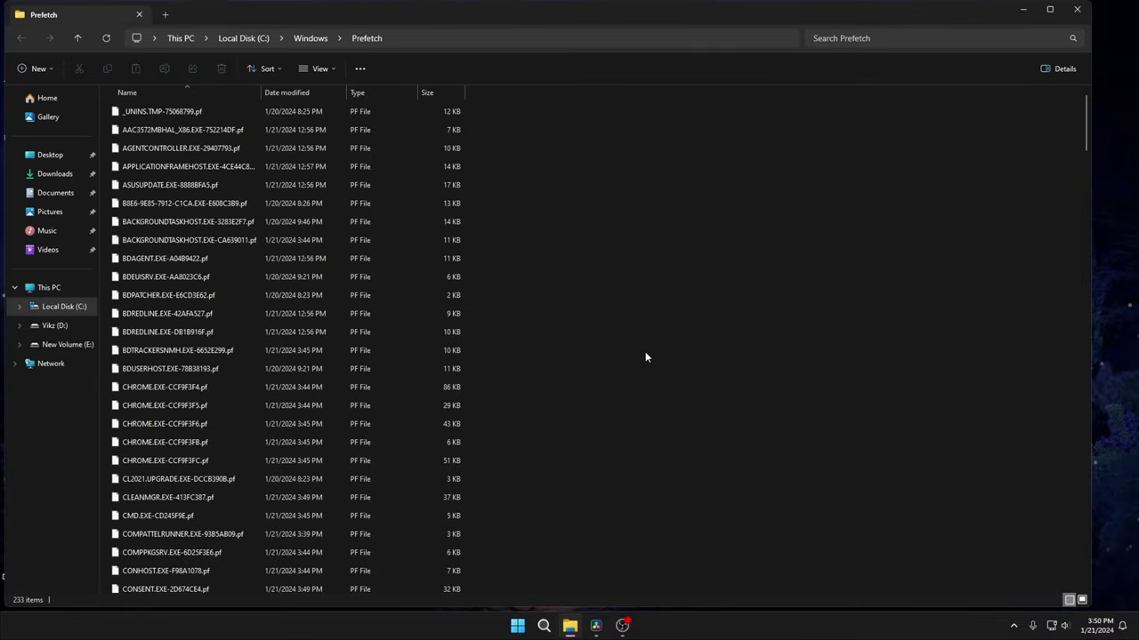
- Select all 233 Prefetch files for permanent deletion, then dismiss the confirmation
key("ctrl+a")
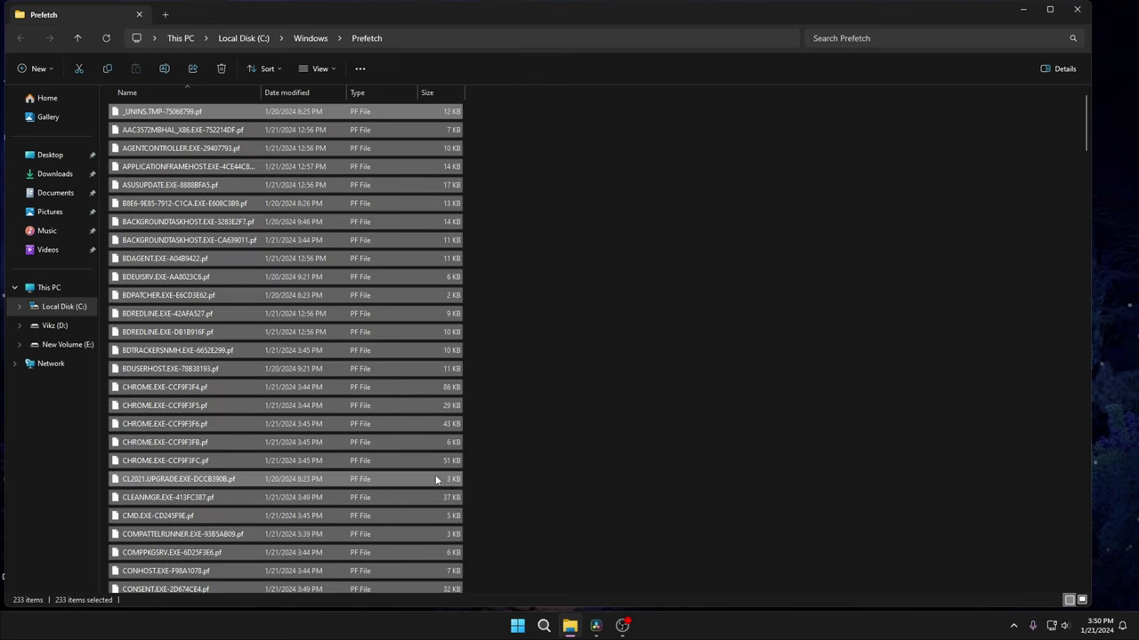
key("shift+Delete")
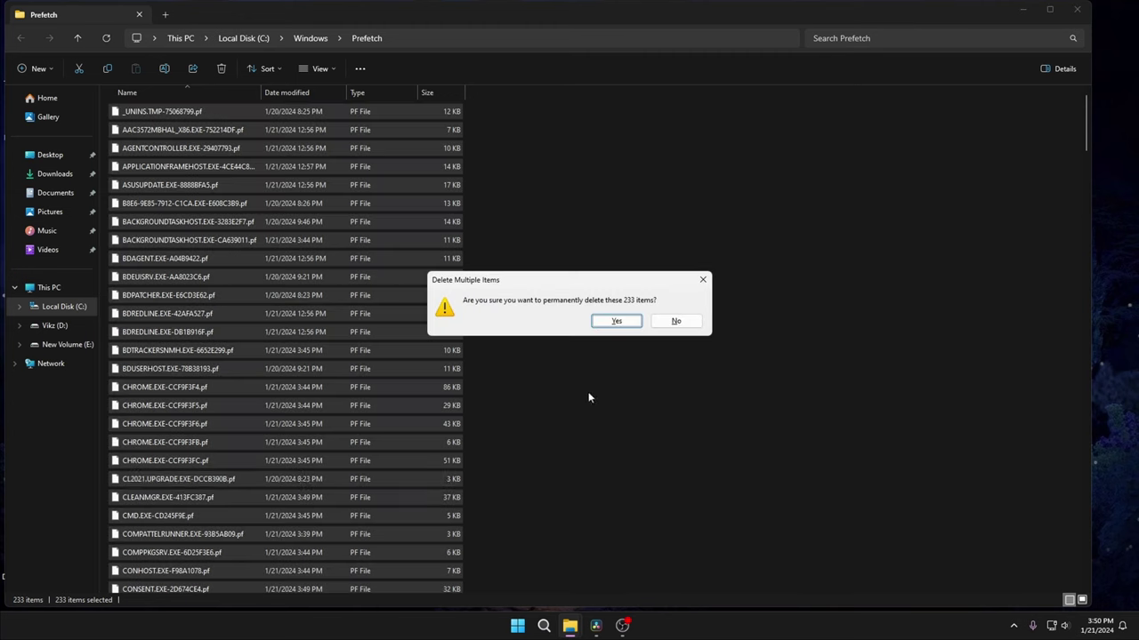
left_click(703, 281)
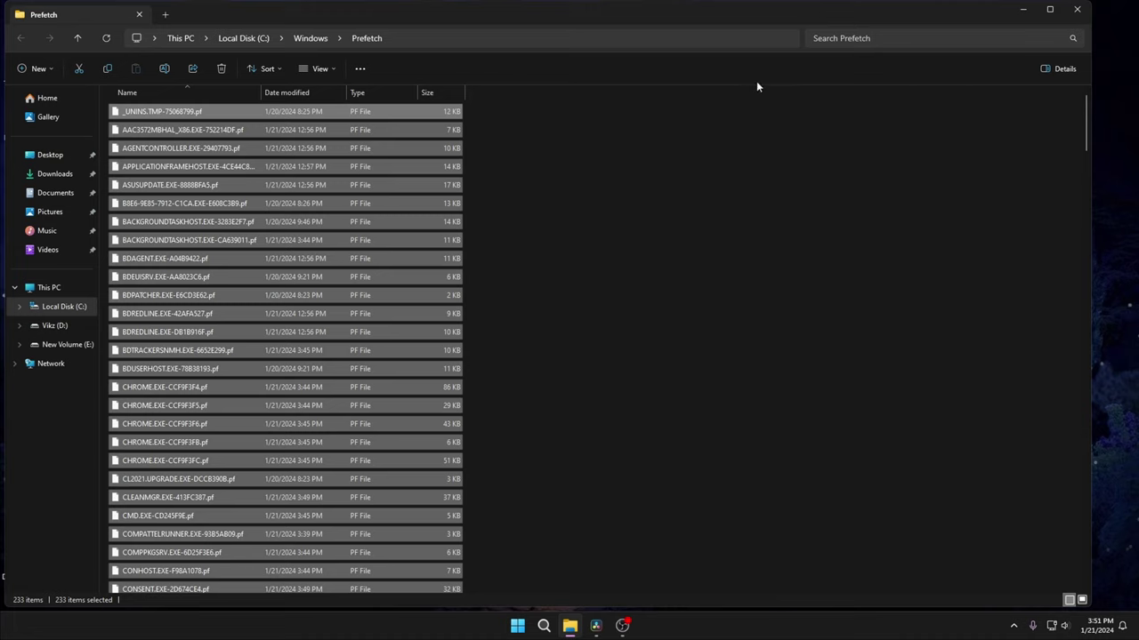
- Close the Prefetch folder and launch NVIDIA Control Panel from the system tray icon
left_click(1075, 18)
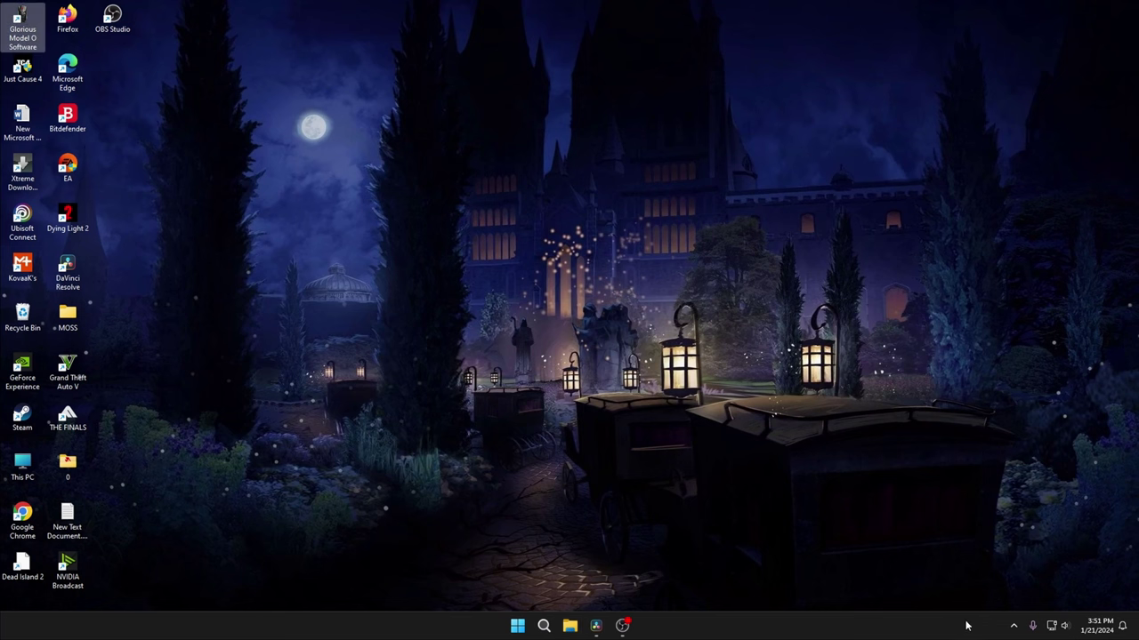
left_click(1013, 626)
right_click(966, 596)
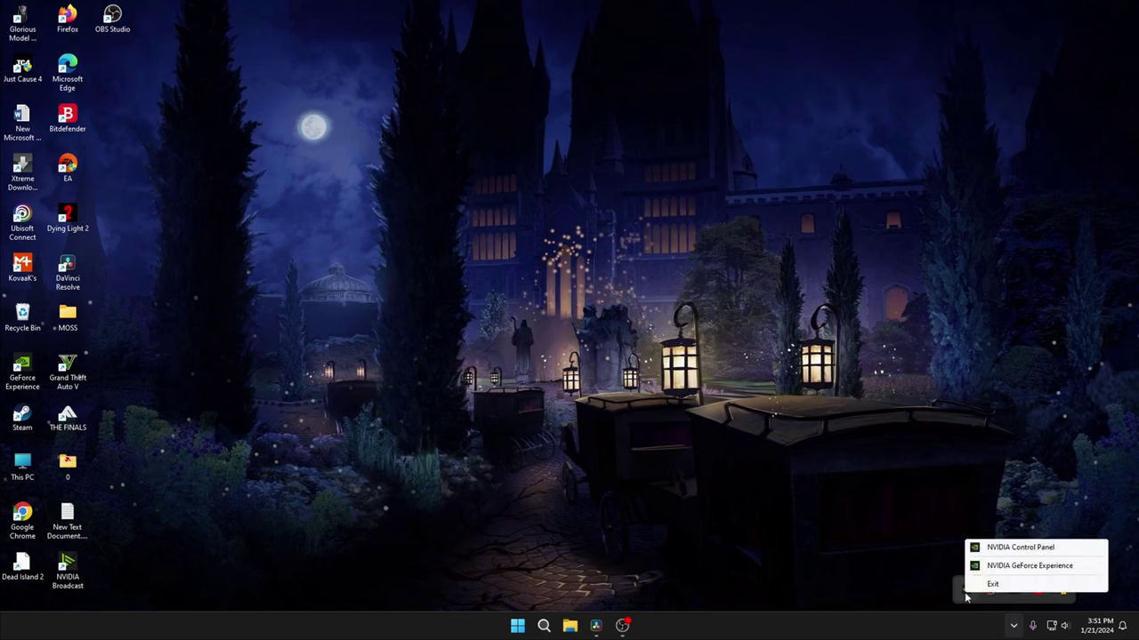
left_click(1010, 547)
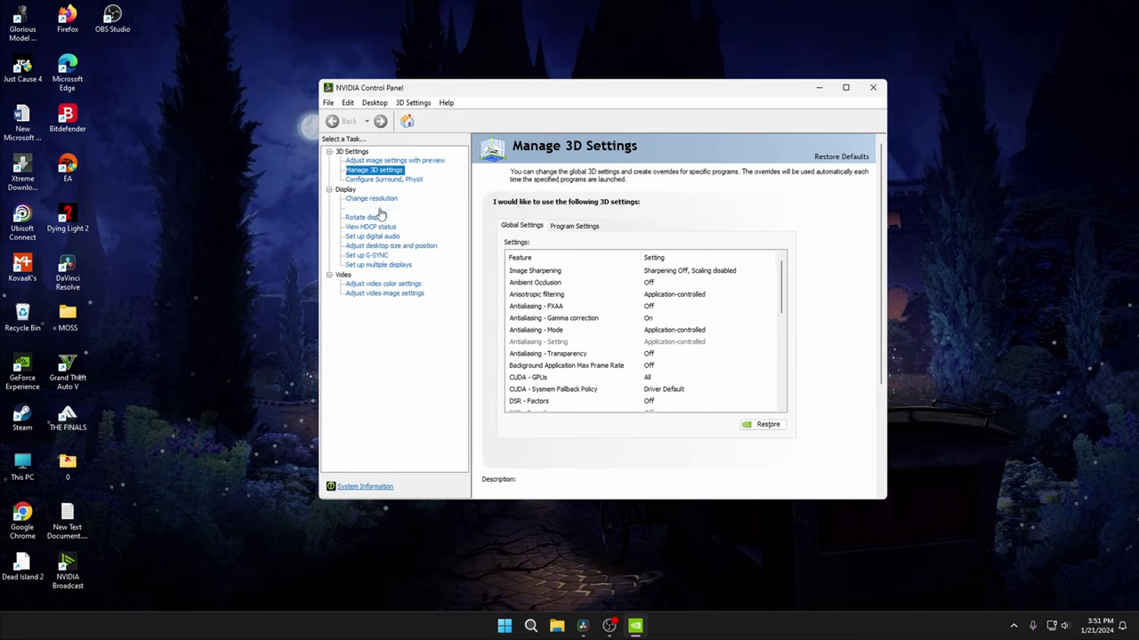
- In Manage 3D settings, set the global Shader Cache Size to Driver Default
scroll(769, 369, "down", 5)
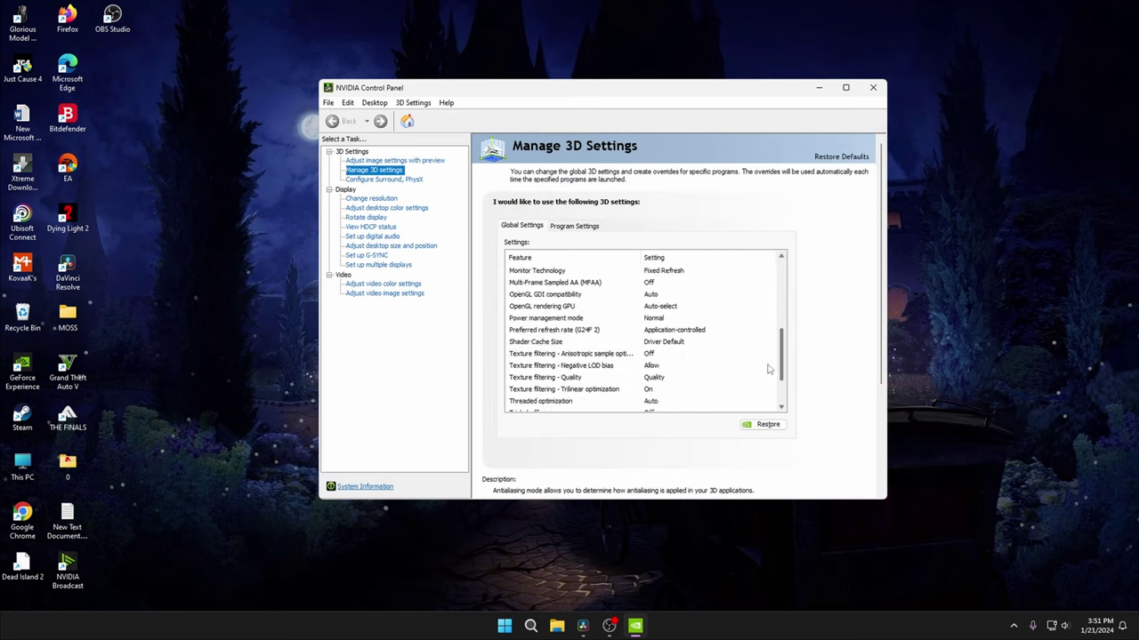
left_click(673, 342)
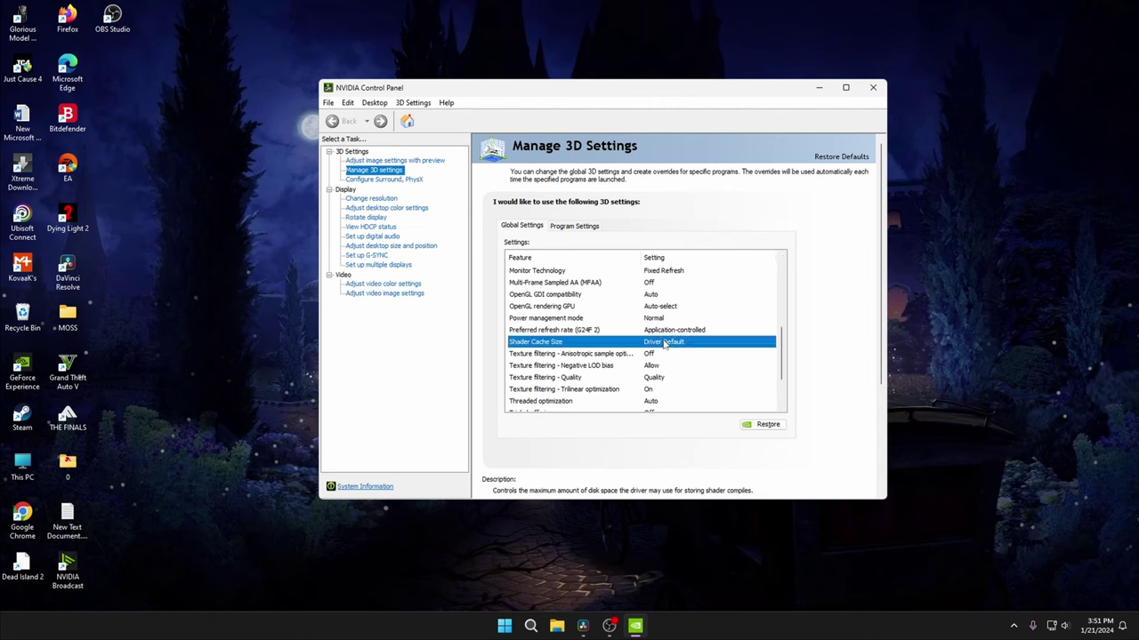
left_click(673, 345)
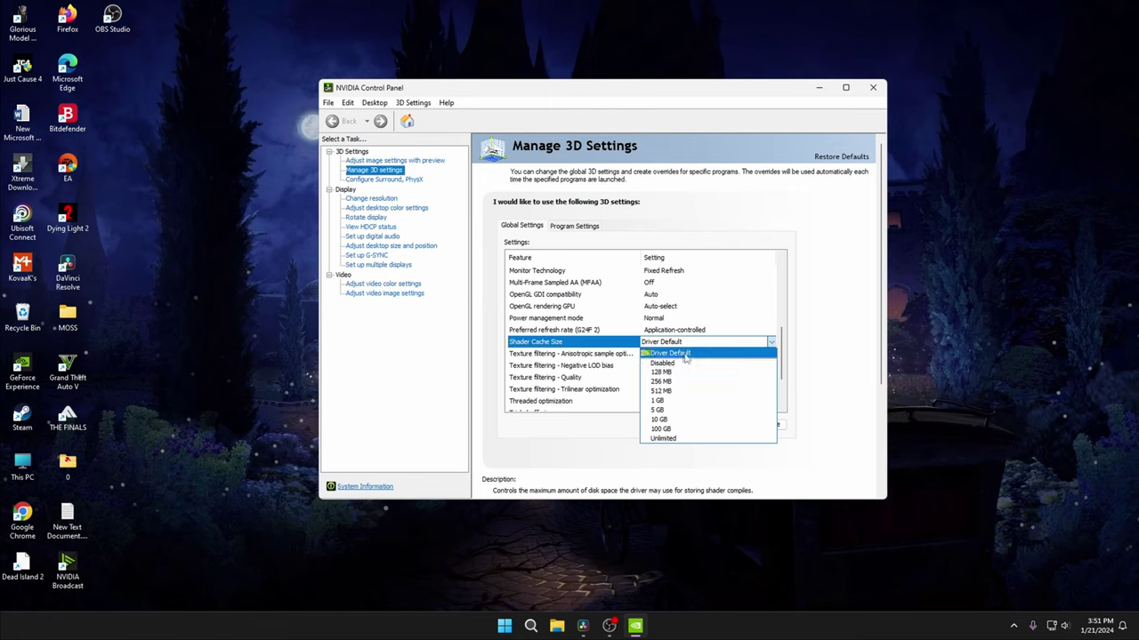
left_click(685, 356)
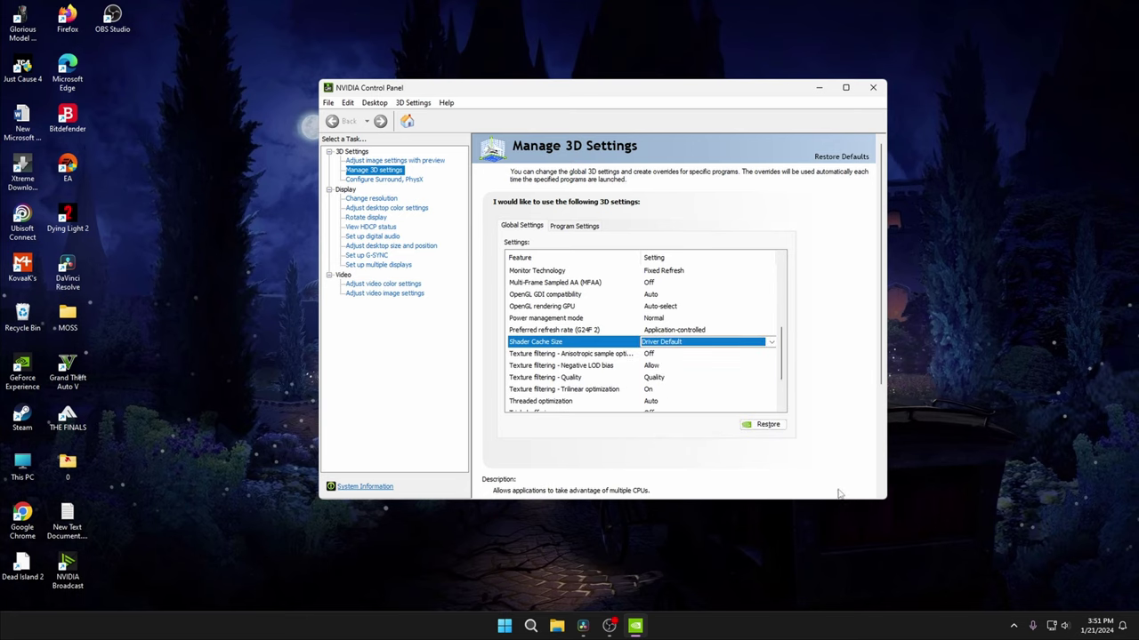